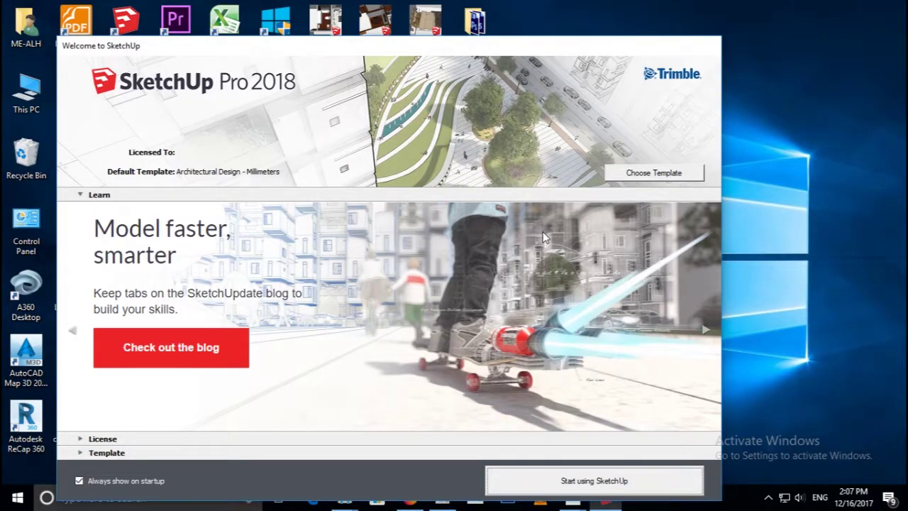
- Dismiss the welcome screen to start a new model
left_click(566, 489)
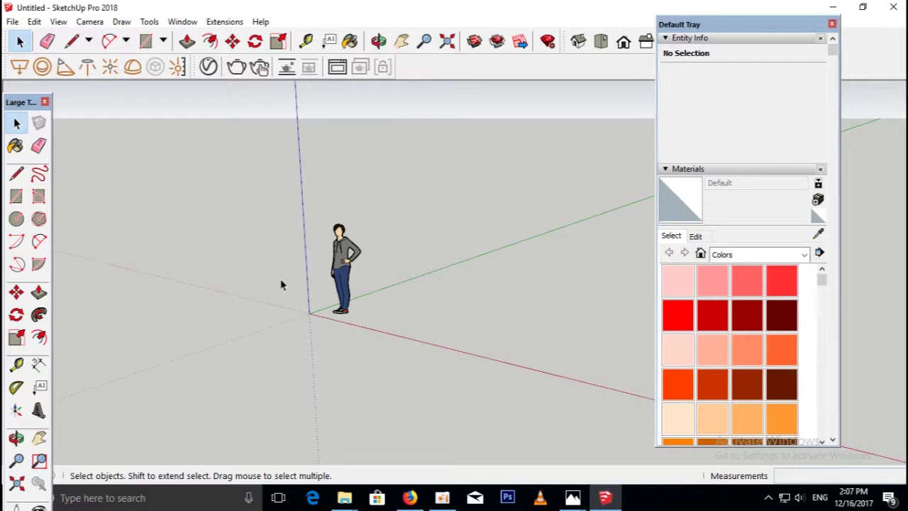
scroll(280, 284, "up", 2)
scroll(280, 283, "up", 3)
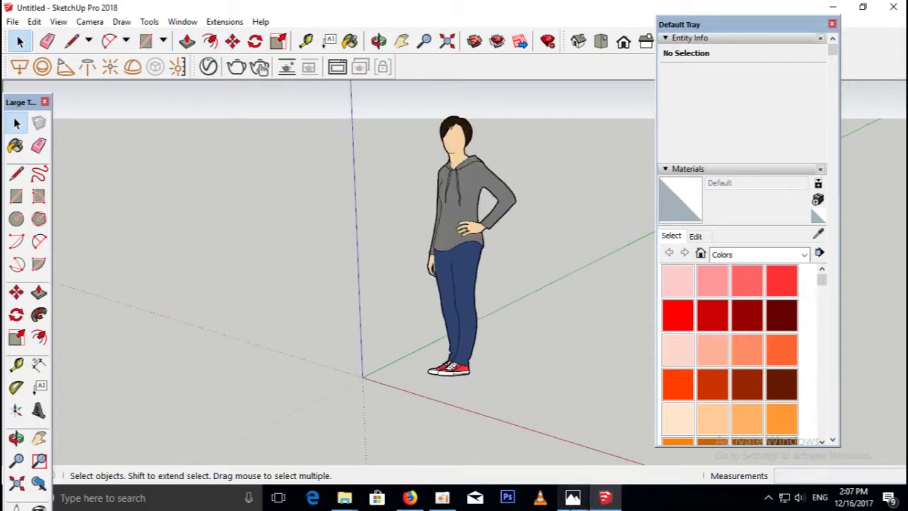
- View the 9.jpg desk reference photo, move it right, then minimize it
left_click(572, 497)
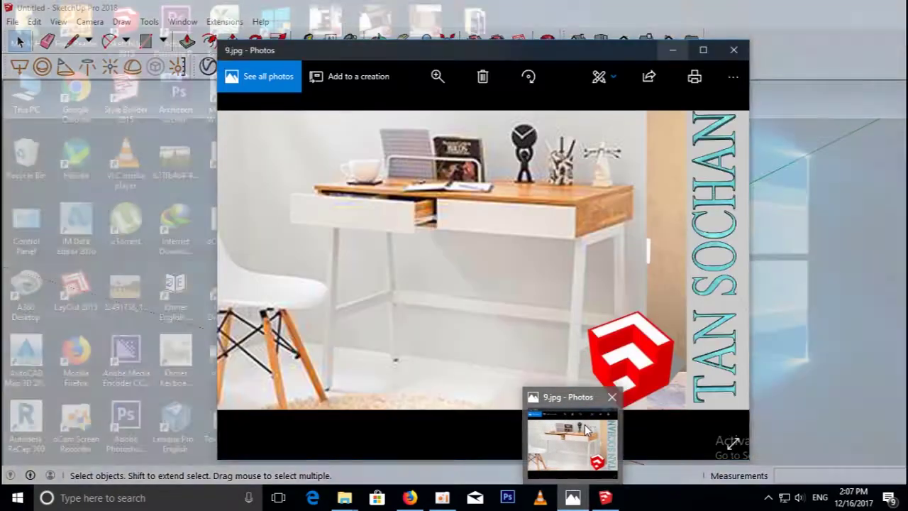
left_click(572, 429)
left_click_drag(508, 48, 616, 48)
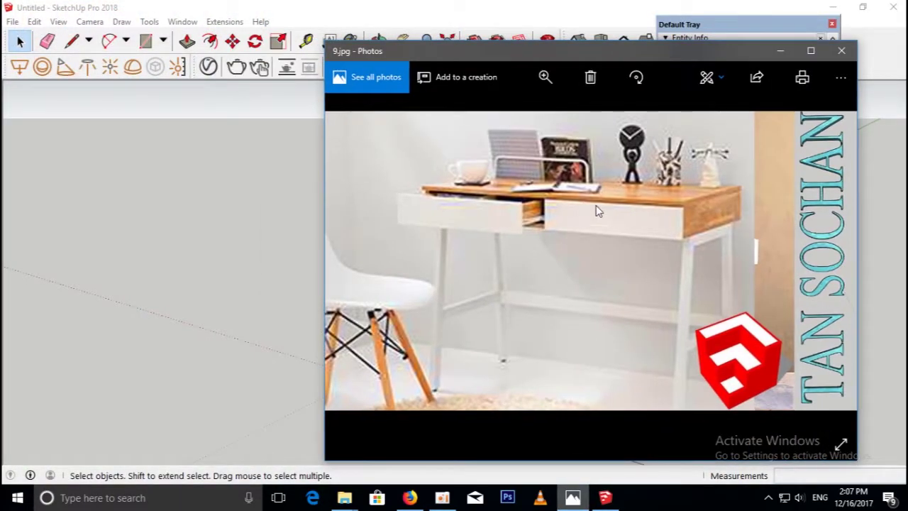
left_click(778, 50)
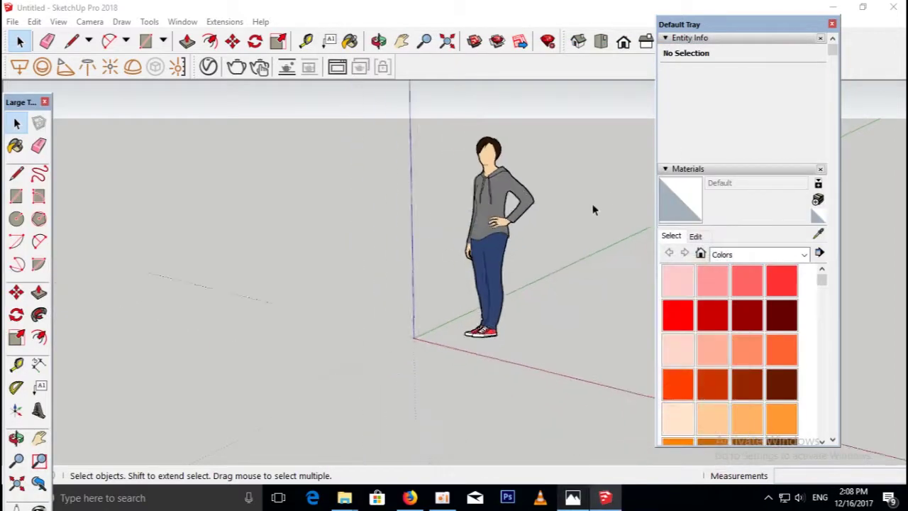
- Draw a 1400 by 500 mm rectangle starting at the origin
key("space")
scroll(341, 312, "up", 2)
scroll(461, 333, "up", 1)
key("r")
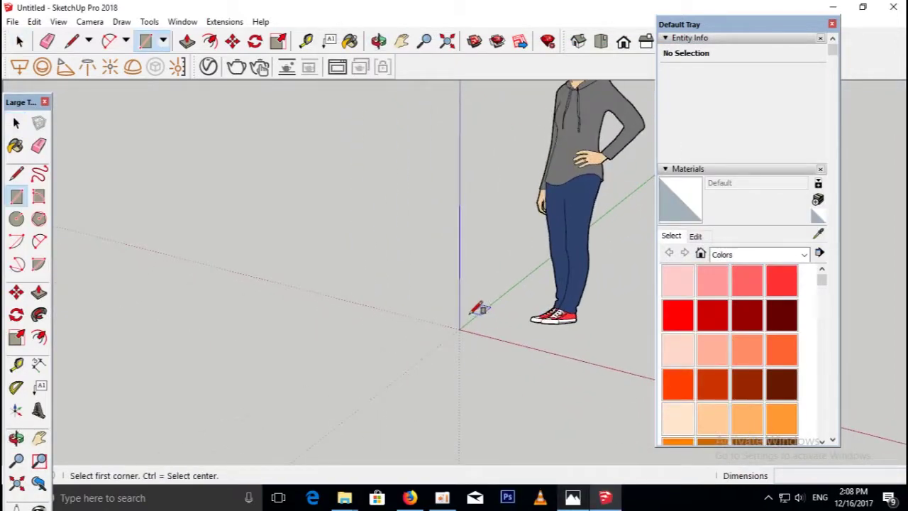
left_click(459, 328)
mouse_move(340, 235)
middle_mouse_down()
mouse_move(334, 280)
mouse_move(334, 229)
middle_mouse_up()
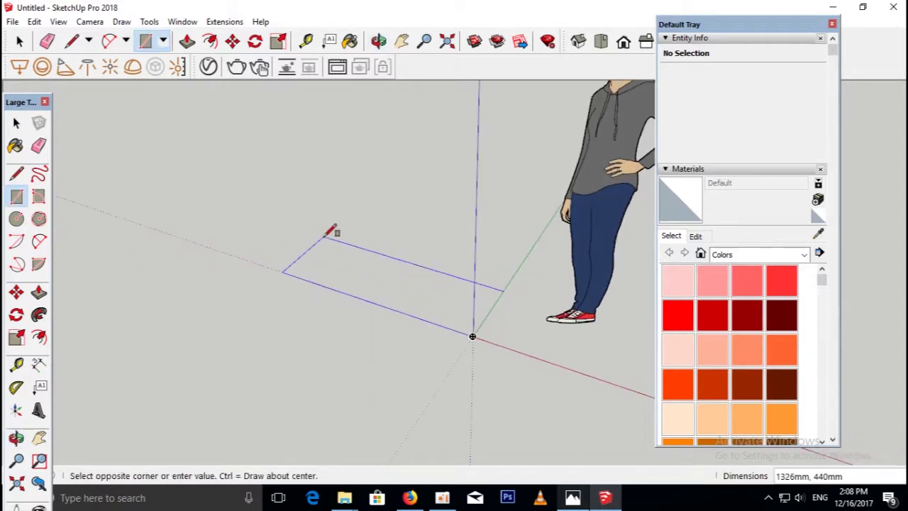
scroll(330, 219, "up", 1)
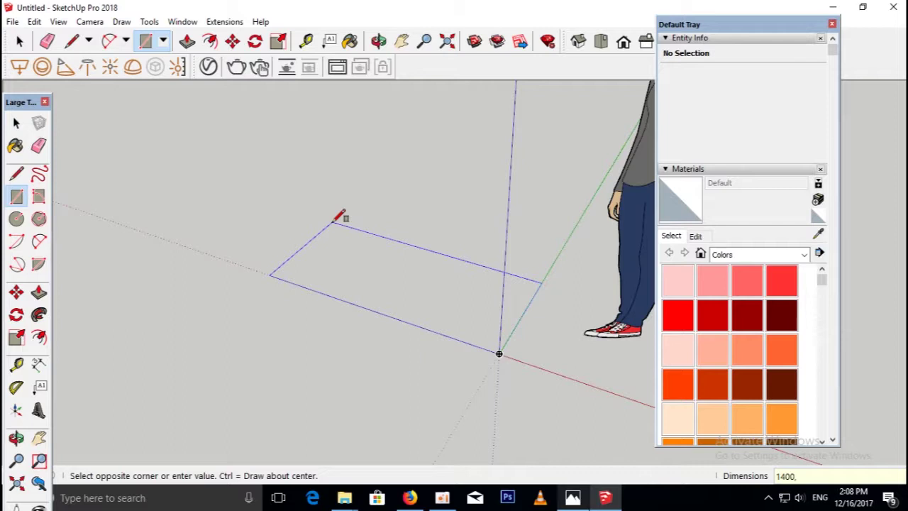
type("1400,500")
key("Return")
- Start raising the rectangle, cancel it, and check the desk reference photo
scroll(426, 305, "up", 1)
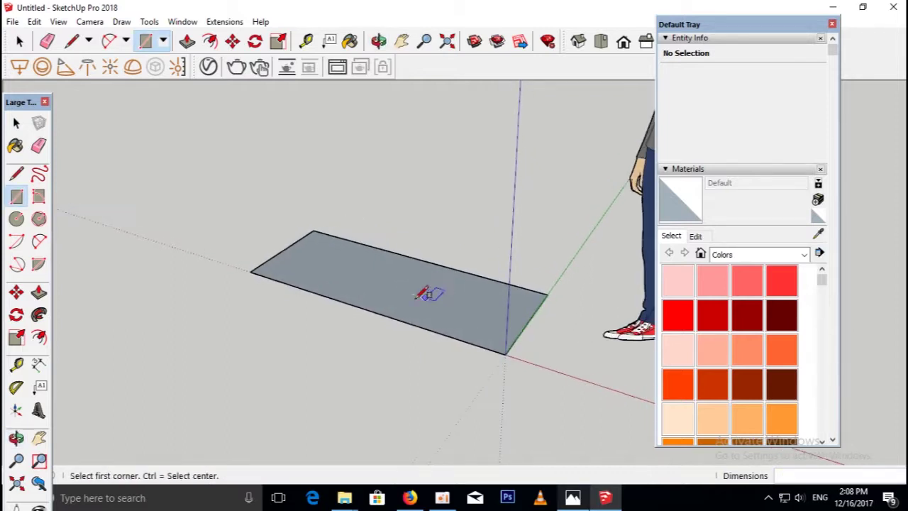
scroll(440, 289, "up", 2)
key("p")
left_click(454, 327)
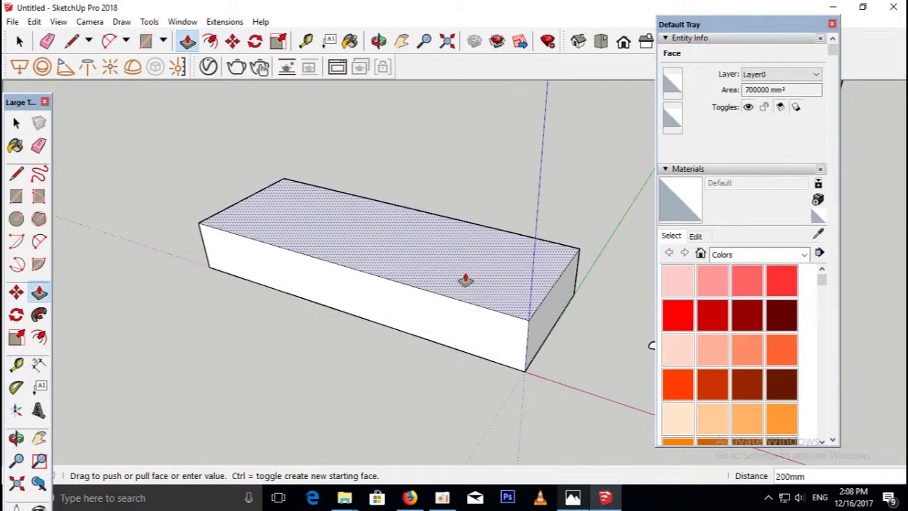
key("Escape")
key("space")
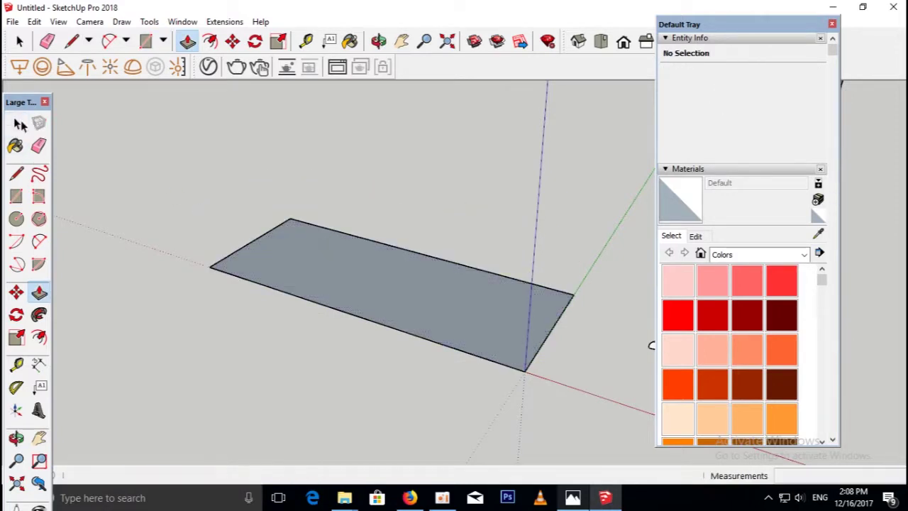
scroll(350, 253, "up", 1)
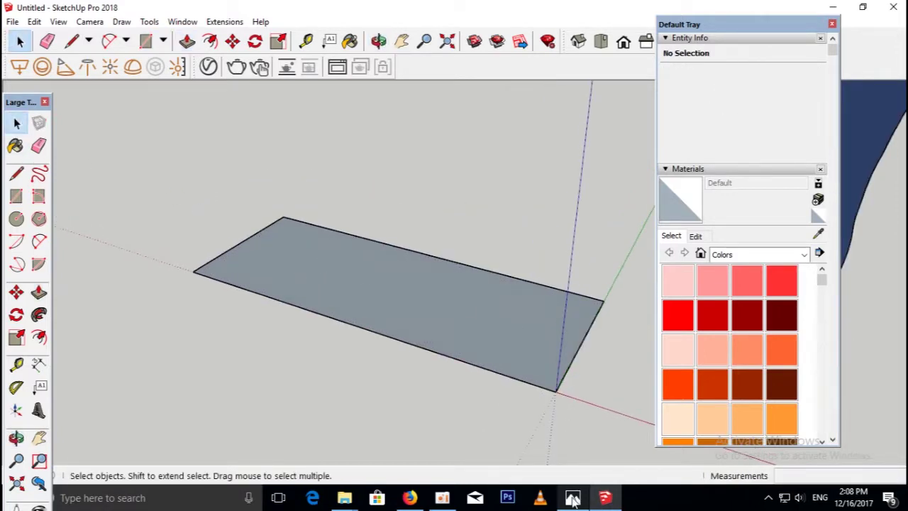
left_click(573, 497)
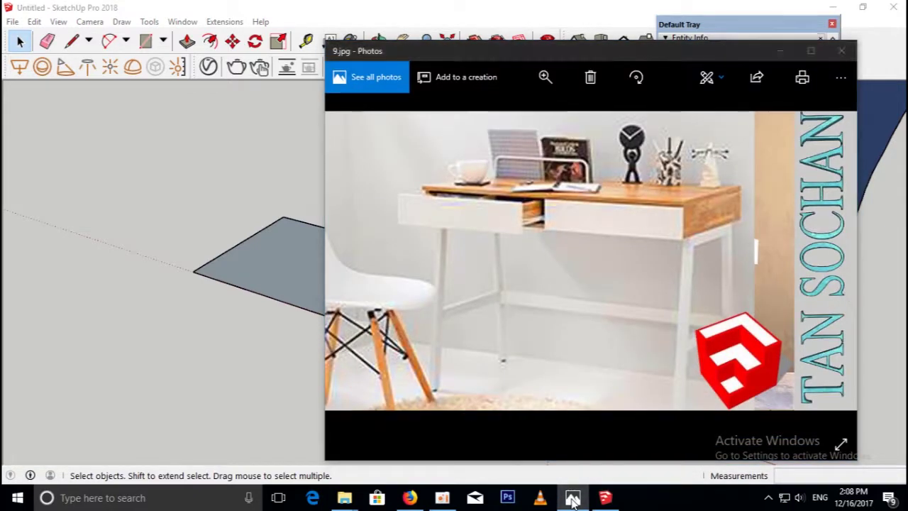
left_click(573, 499)
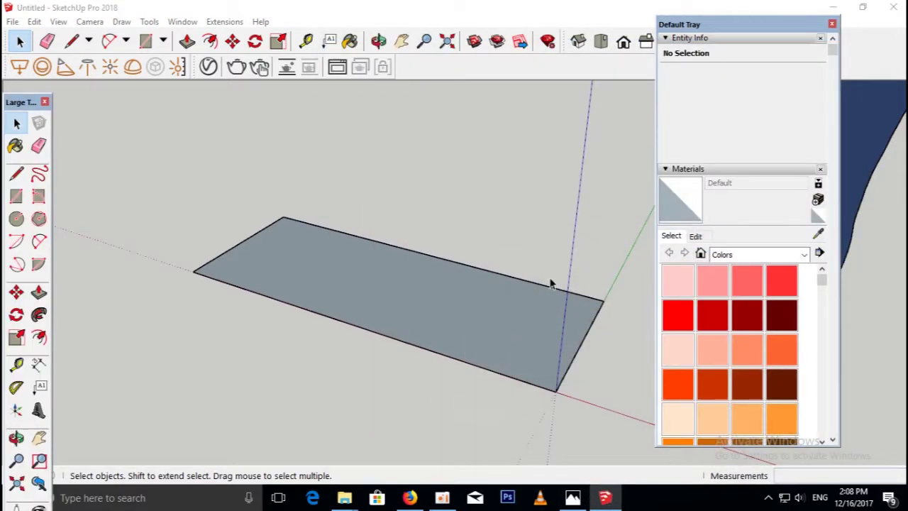
- Pull the rectangle up 150 mm into a box and recheck the reference photo
key("p")
left_click_drag(506, 312, 499, 285)
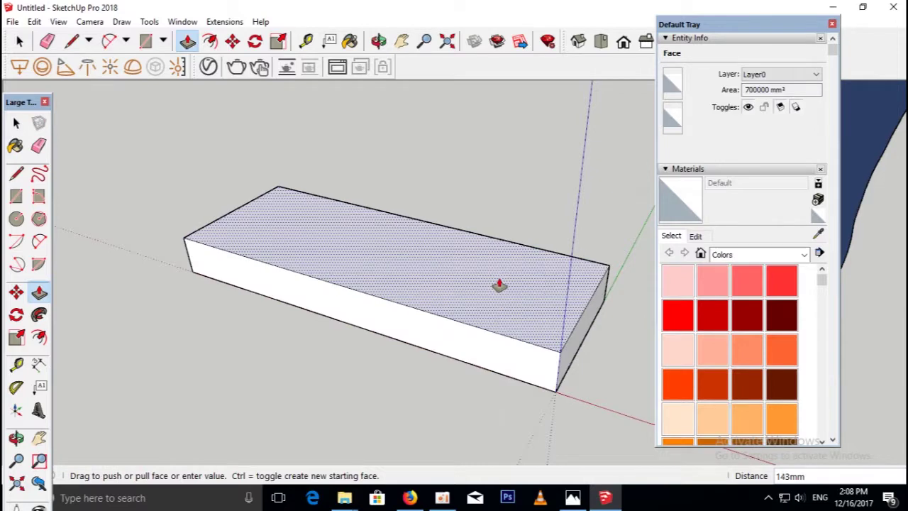
type("150")
key("Return")
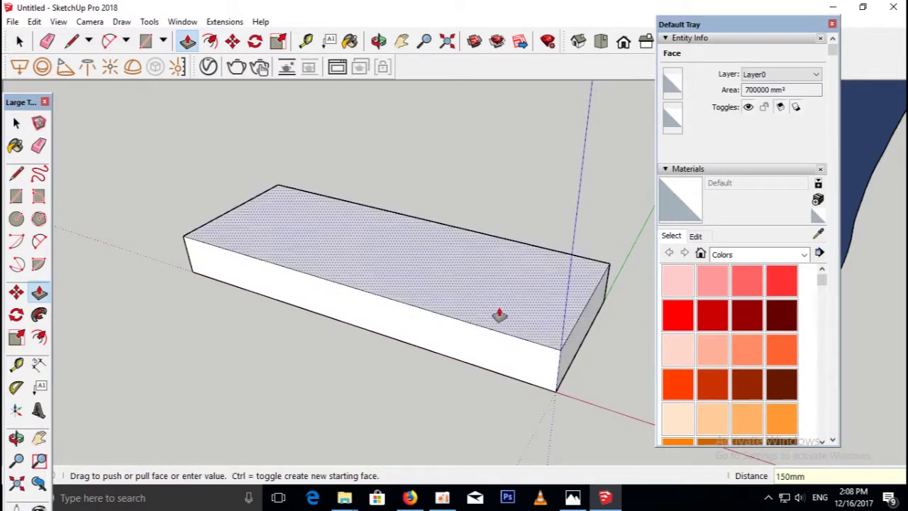
middle_click_drag(499, 285, 506, 291)
left_click(573, 499)
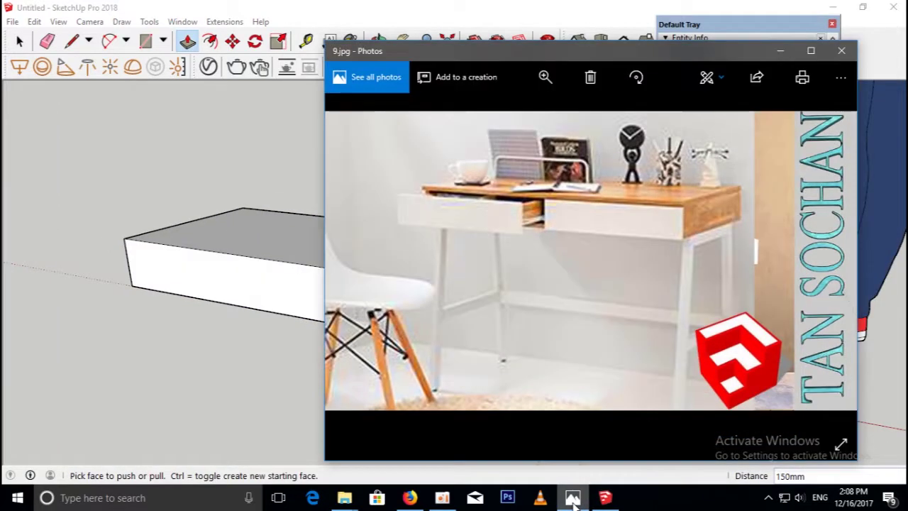
left_click(574, 498)
middle_click(516, 327)
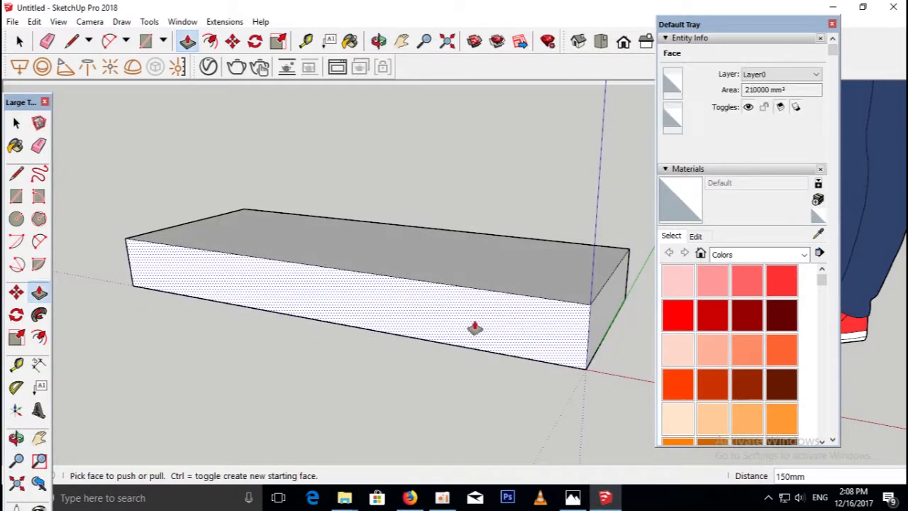
key("r")
scroll(400, 300, "up", 1)
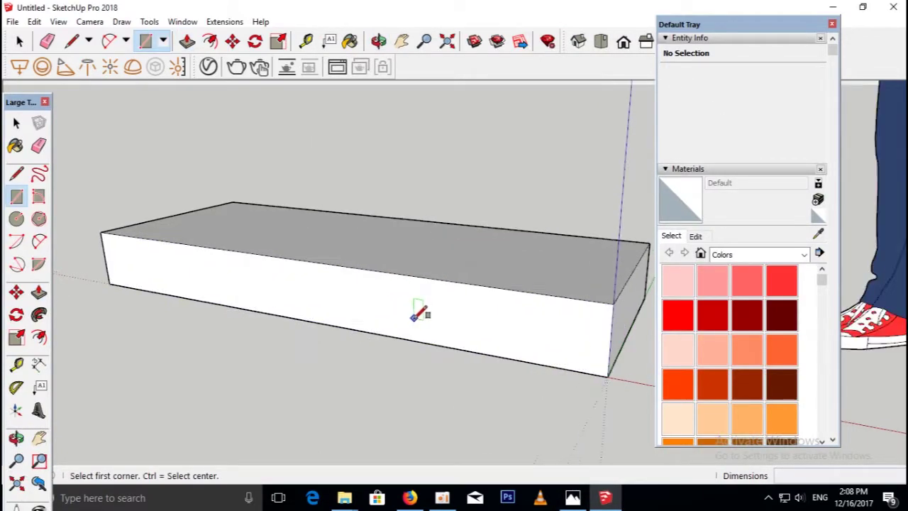
- Inset the box's front face and push the inner face 480 mm in
scroll(423, 317, "up", 1)
key("f")
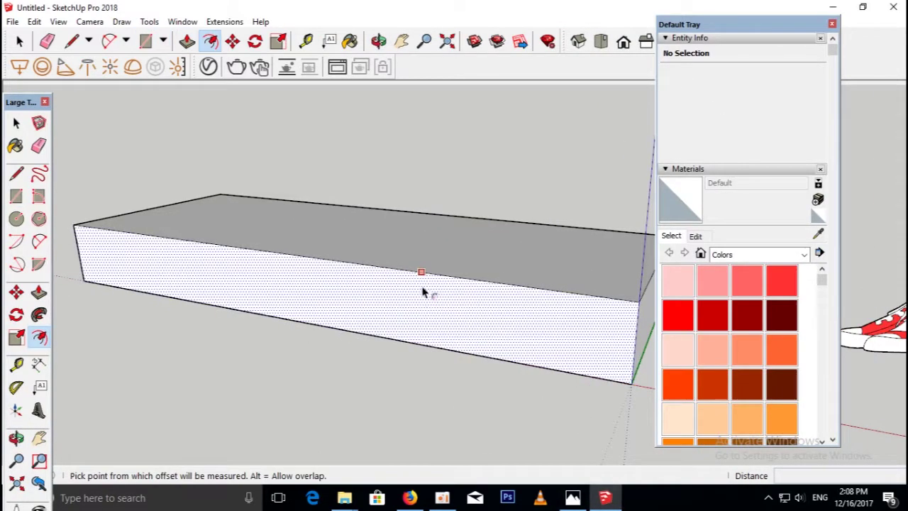
left_click(420, 283)
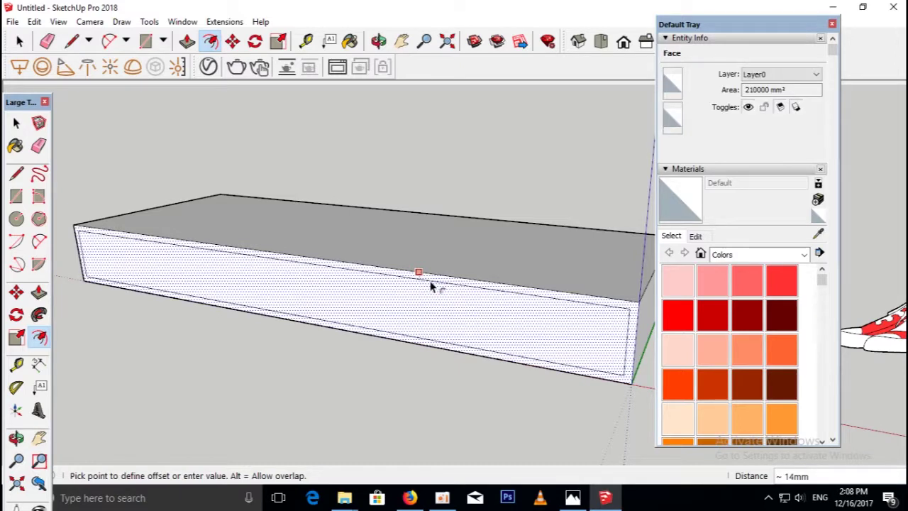
left_click(430, 285)
scroll(416, 319, "down", 1)
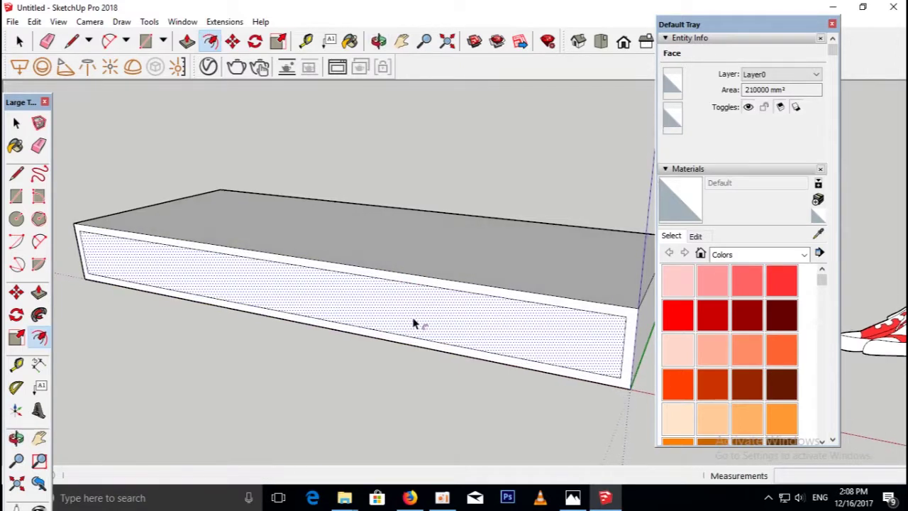
scroll(415, 321, "down", 2)
key("o")
key("p")
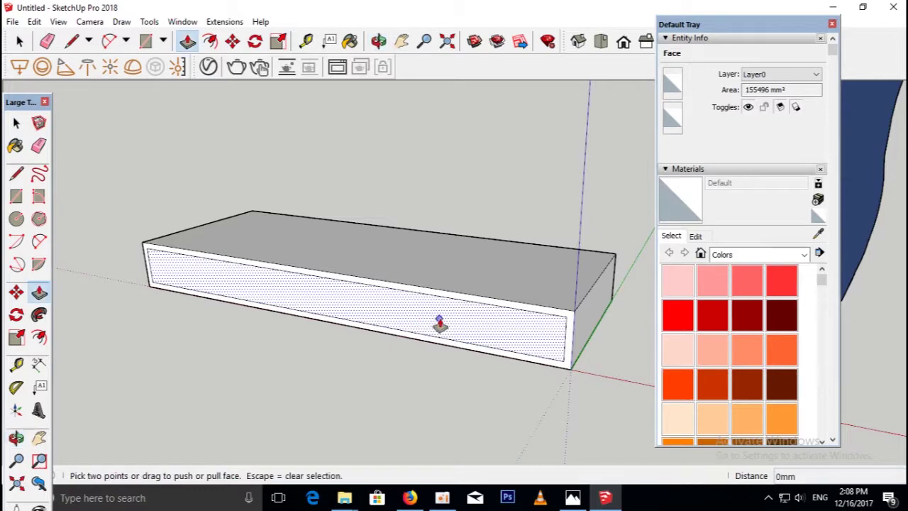
left_click(436, 320)
type("480")
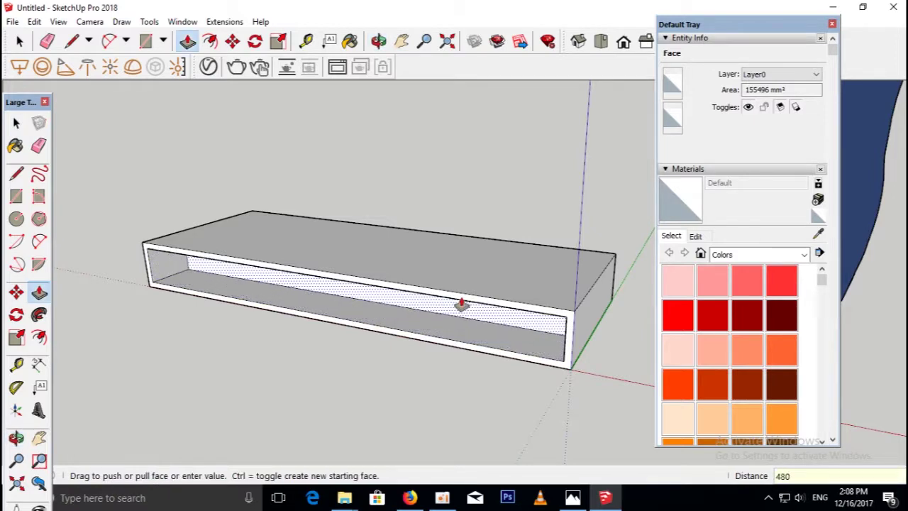
key("Return")
- Select the entire hollow box and make it a group
middle_click_drag(433, 320, 433, 310)
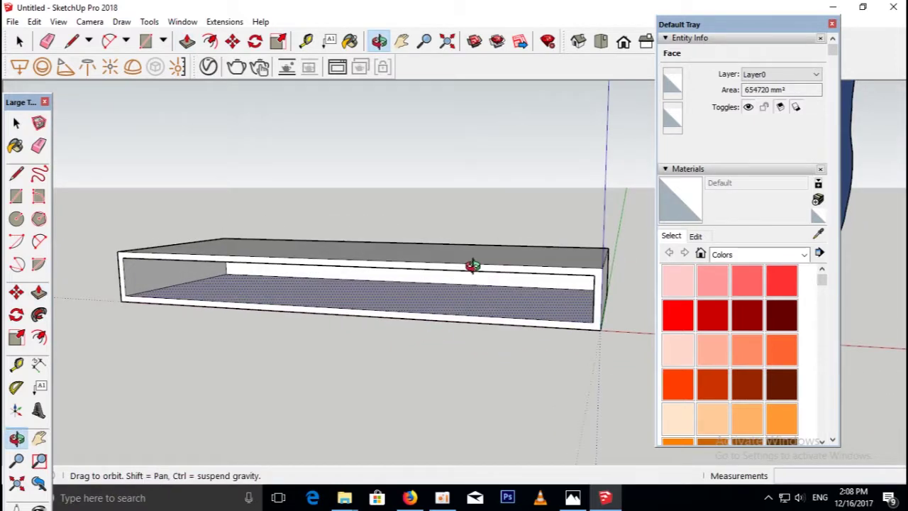
left_click(17, 124)
left_click(18, 124)
middle_click_drag(272, 284, 333, 300)
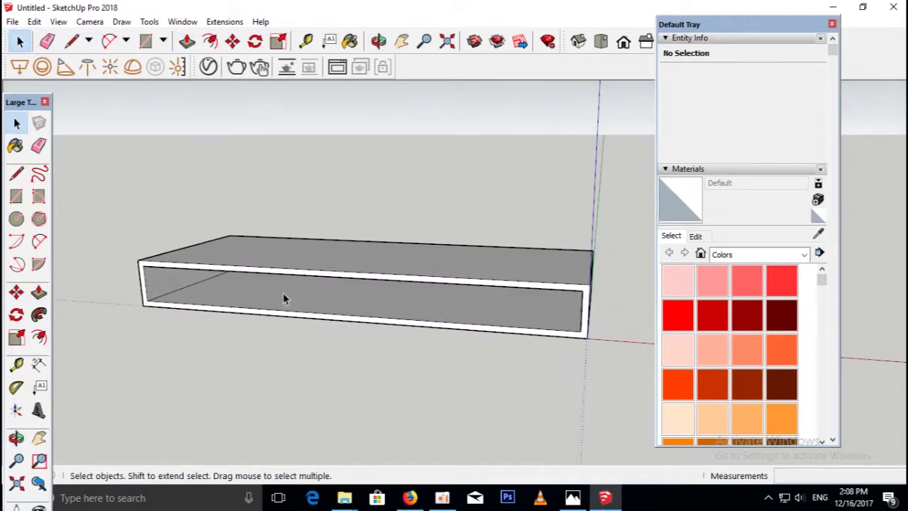
scroll(369, 305, "down", 2)
left_click(395, 300)
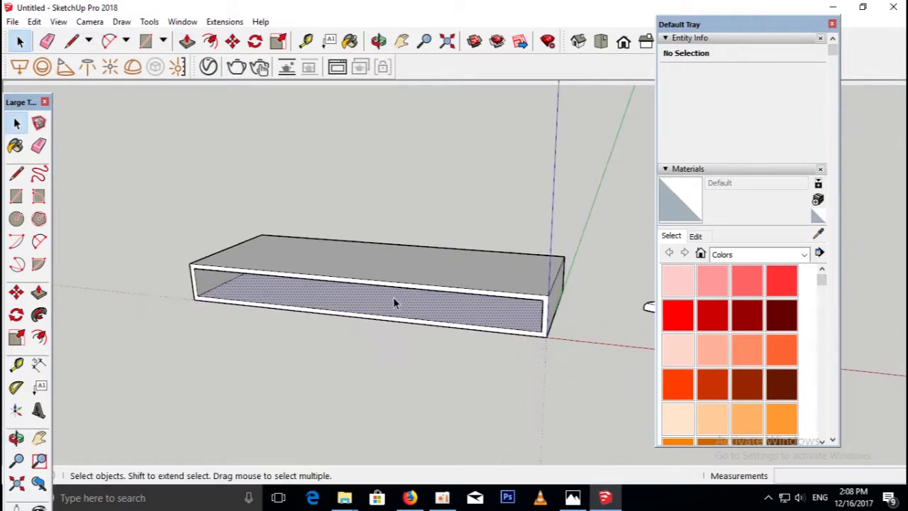
left_click(383, 348)
scroll(382, 347, "up", 1)
triple_click(380, 319)
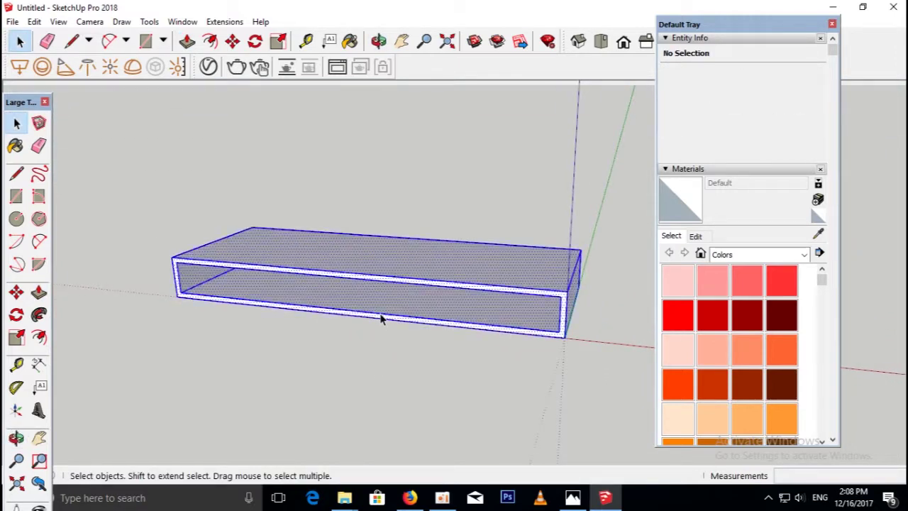
right_click(380, 318)
left_click(448, 200)
left_click(346, 332)
scroll(301, 303, "up", 1)
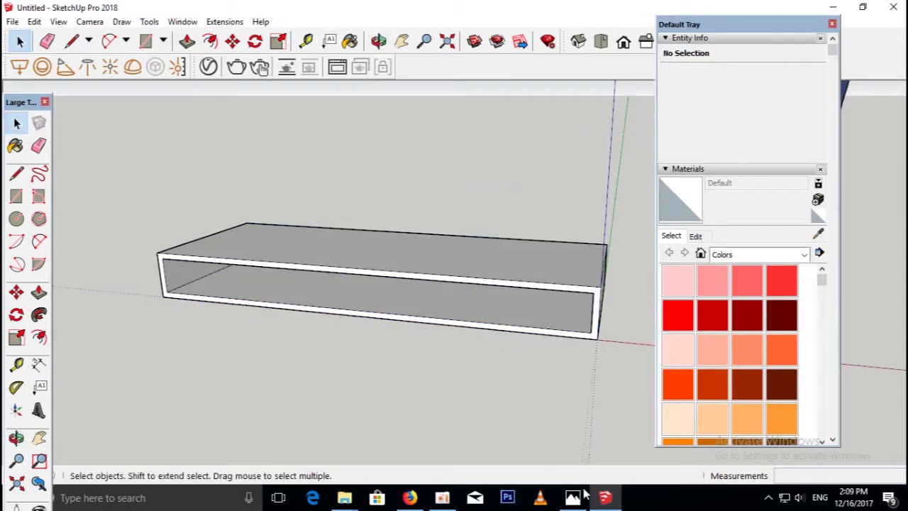
- Check the reference photo and measure from the box's front-right edge
left_click(576, 498)
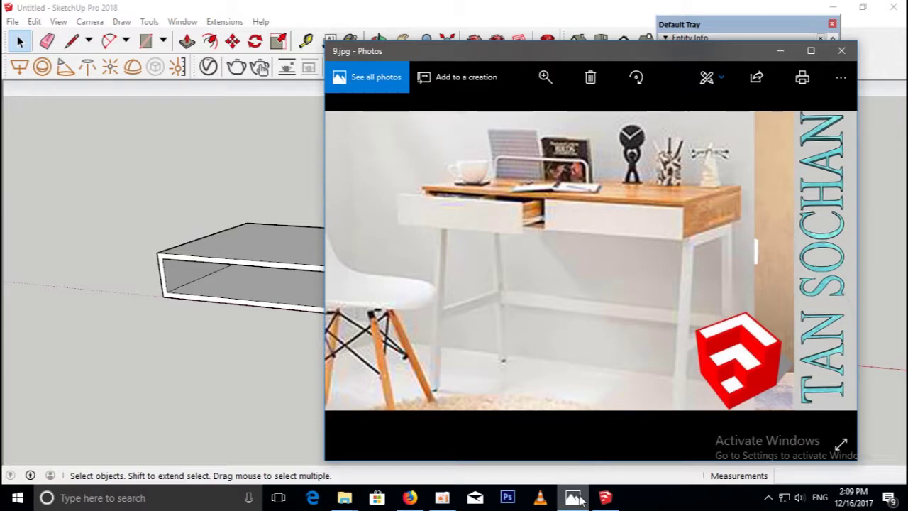
left_click(575, 497)
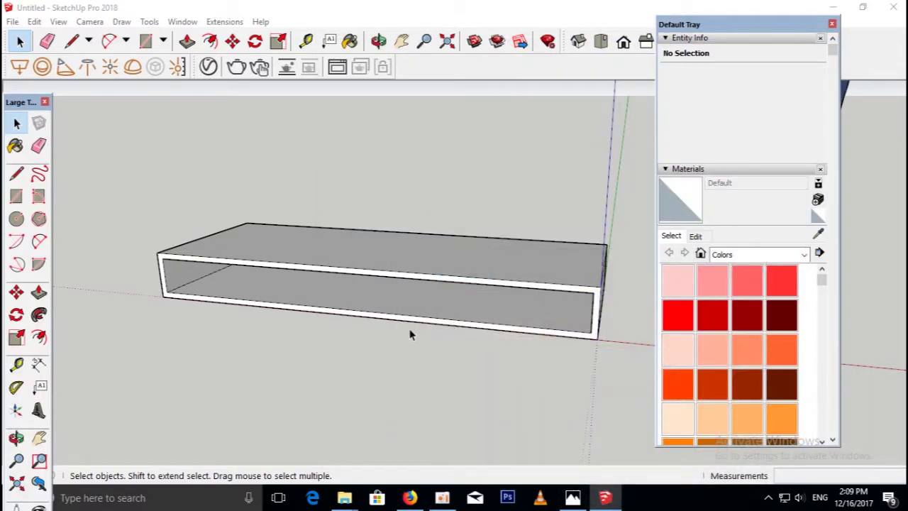
mouse_move(580, 337)
middle_mouse_down()
mouse_move(530, 334)
mouse_move(578, 334)
middle_mouse_up()
key("t")
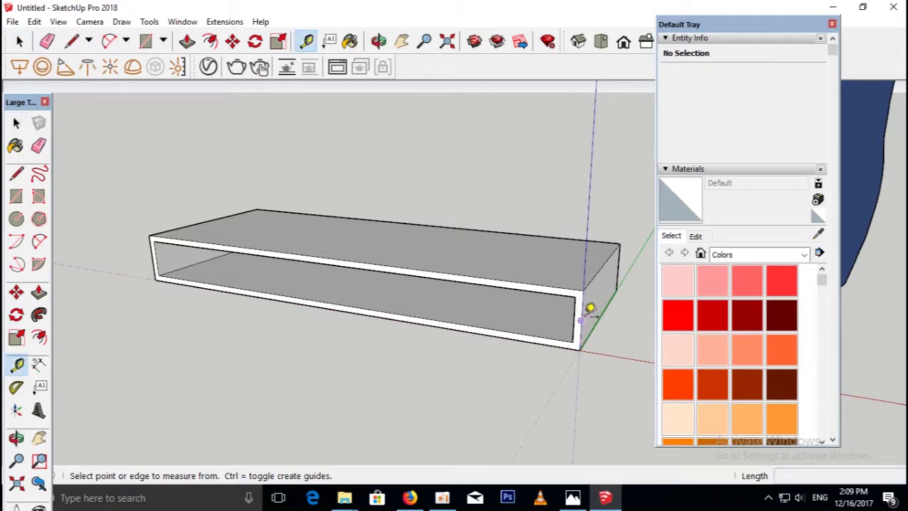
left_click(583, 319)
mouse_move(333, 255)
middle_mouse_down()
mouse_move(375, 329)
mouse_move(421, 300)
middle_mouse_up()
middle_click_drag(367, 310, 193, 291)
- Draw a 700 × 150 mm rectangle on the front's left half and pull it out 18 mm
key("r")
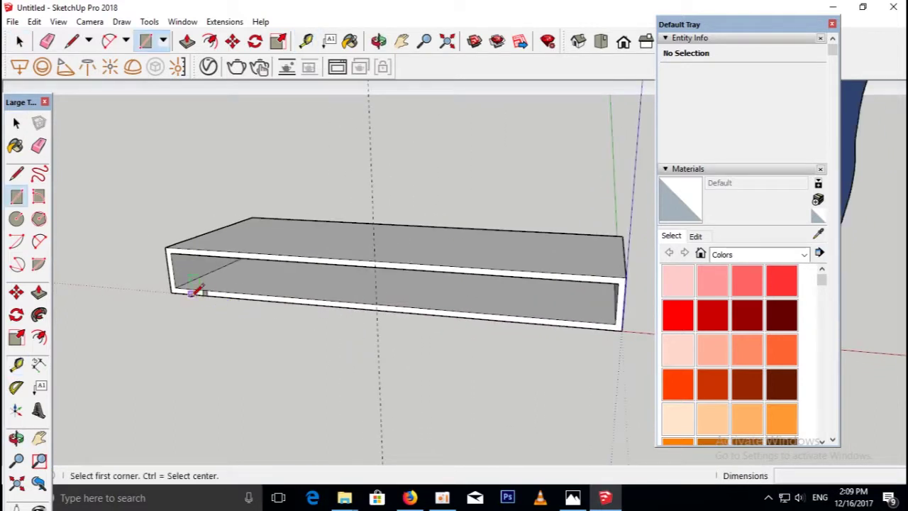
left_click(191, 292)
left_click(376, 260)
mouse_move(351, 282)
middle_mouse_down()
mouse_move(345, 293)
mouse_move(367, 300)
middle_mouse_up()
key("p")
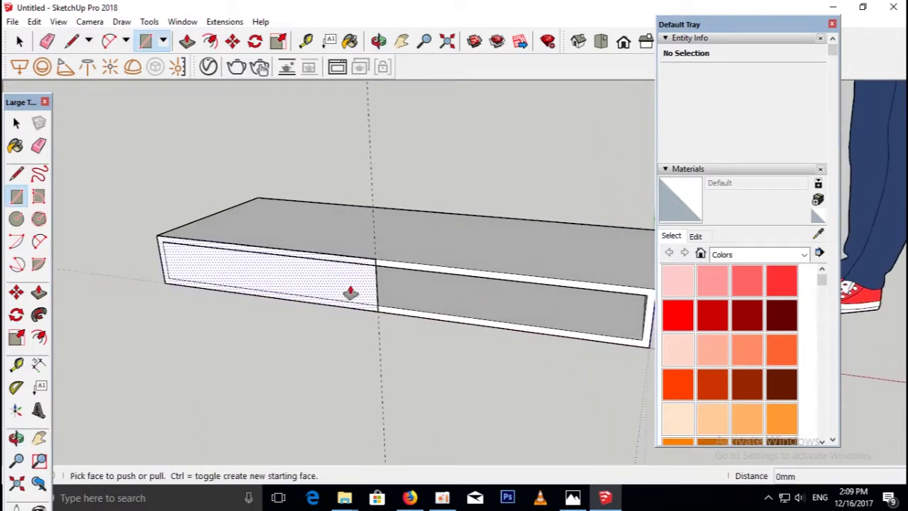
left_click(350, 293)
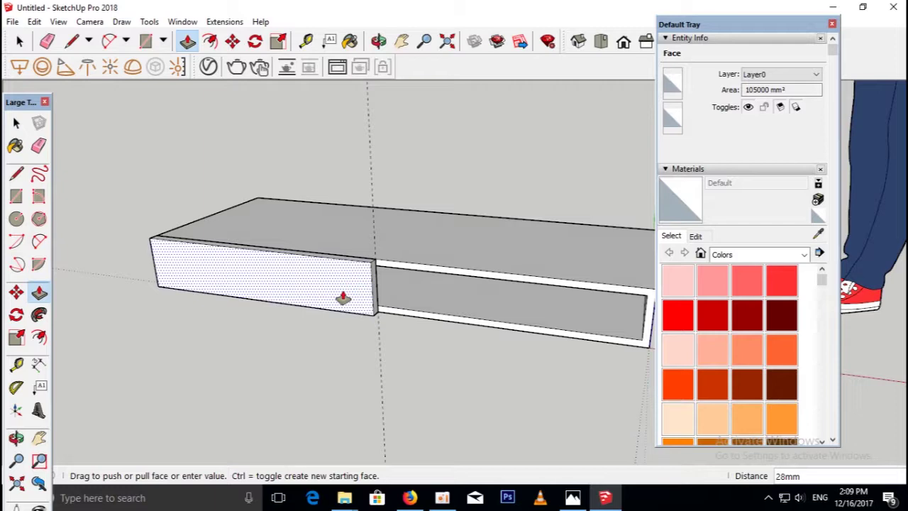
key("Return")
- Push the drawer front's thin side face 2 mm, then select the whole panel
scroll(358, 291, "up", 2)
scroll(369, 280, "up", 2)
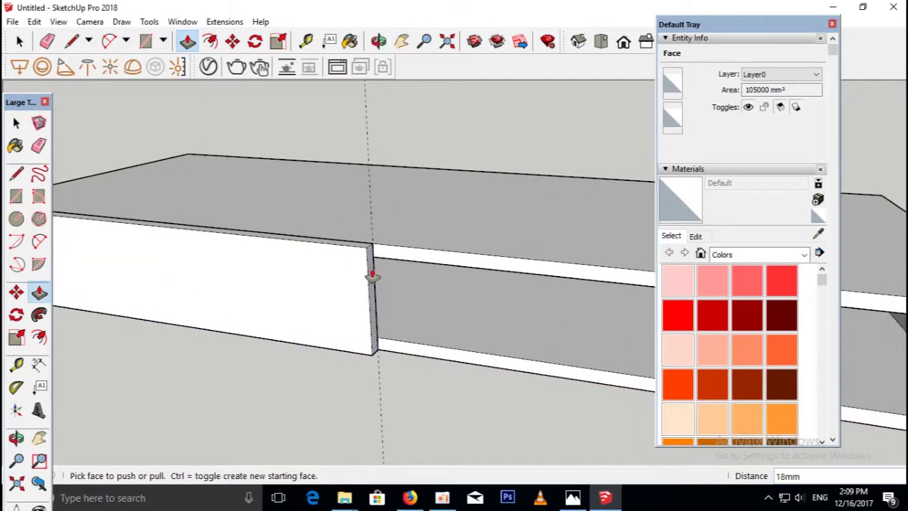
left_click(370, 276)
type("2")
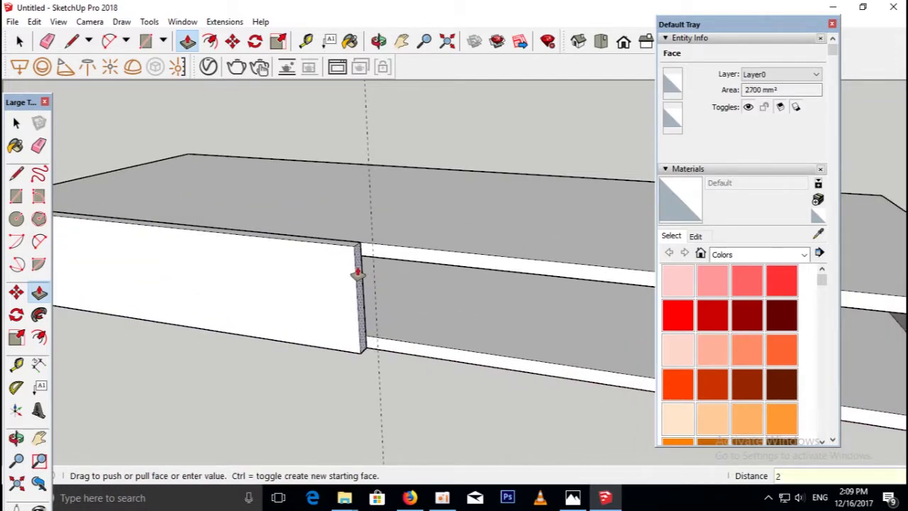
scroll(358, 275, "down", 3)
key("Return")
key("space")
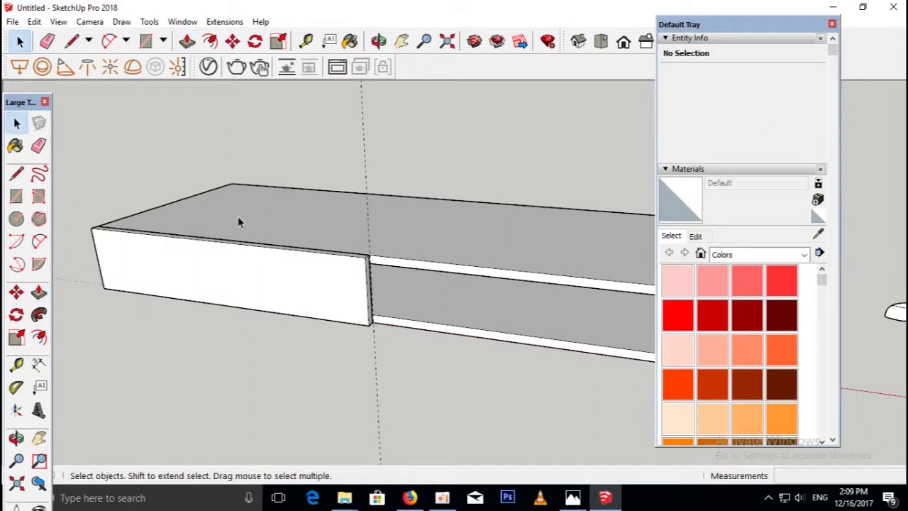
scroll(314, 293, "down", 1)
double_click(314, 294)
- Make the selected drawer front a group
right_click(314, 294)
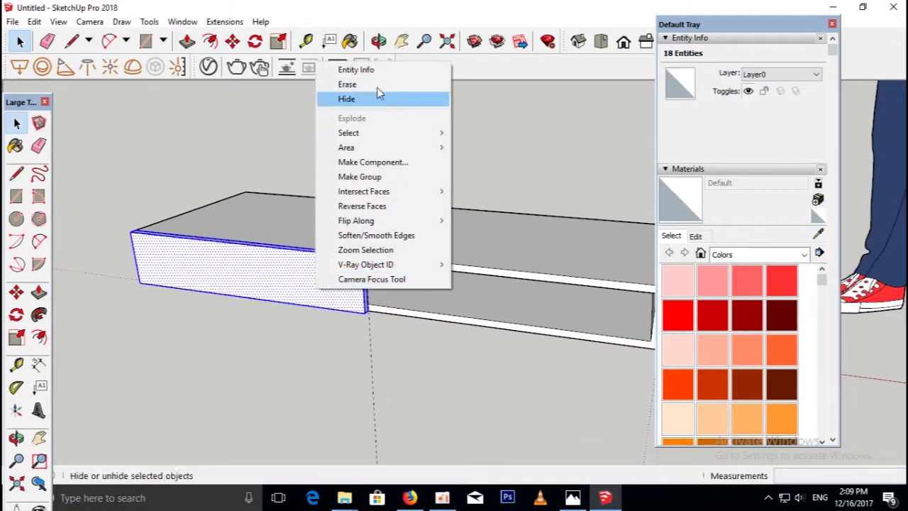
left_click(360, 177)
middle_click_drag(349, 265, 367, 284)
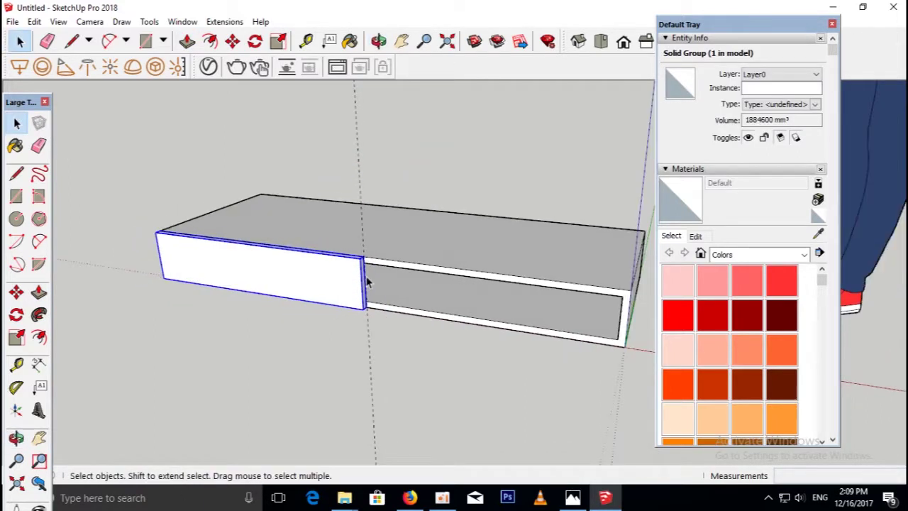
scroll(367, 284, "up", 1)
- Copy the drawer front 702 mm to the right as the second drawer
key("m")
scroll(364, 258, "down", 2)
left_click(364, 255)
key("ctrl")
left_click(560, 284)
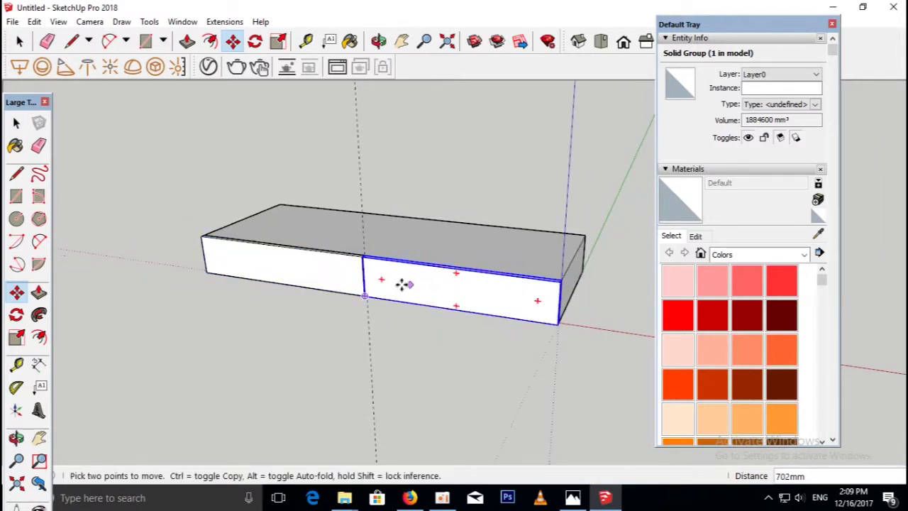
left_click(17, 123)
left_click(17, 123)
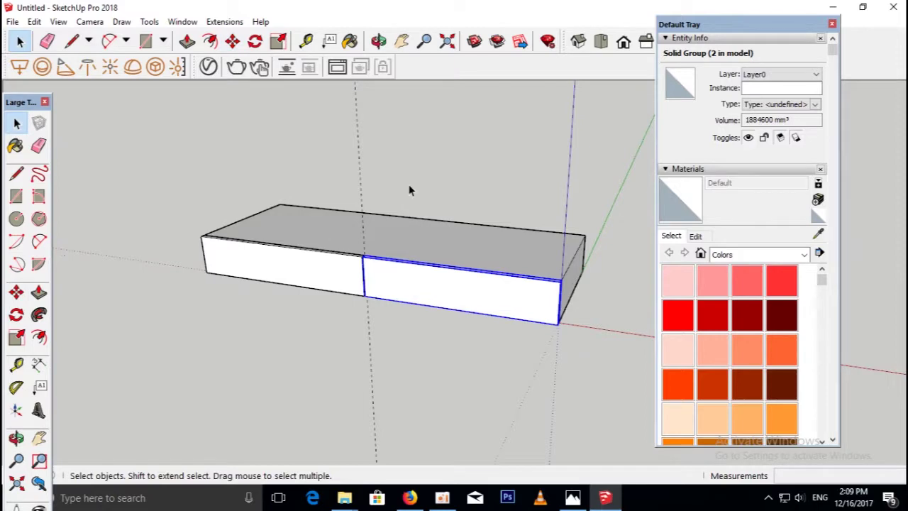
- Orbit around the model and select the large upper group
mouse_move(257, 306)
middle_mouse_down()
mouse_move(276, 237)
mouse_move(229, 251)
mouse_move(306, 251)
mouse_move(293, 314)
middle_mouse_up()
scroll(266, 243, "up", 3)
scroll(450, 274, "up", 3)
scroll(431, 279, "up", 2)
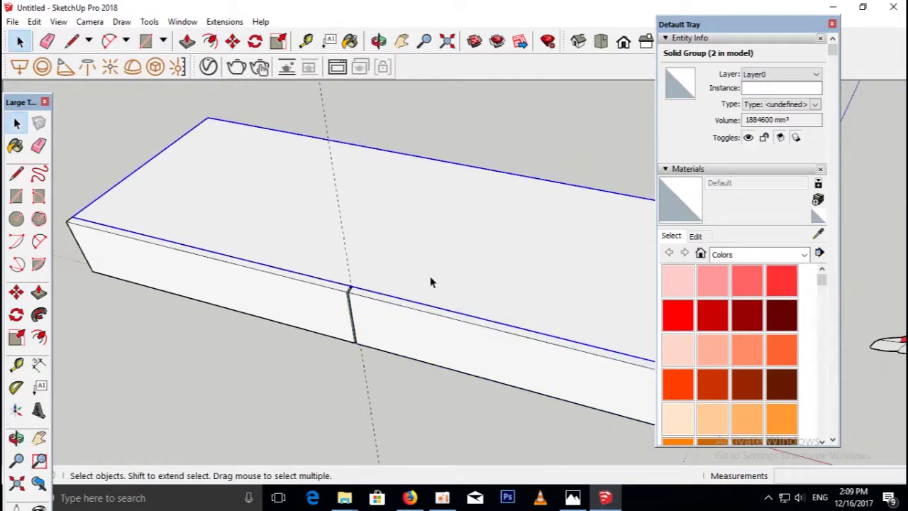
scroll(375, 312, "down", 3)
left_click(405, 296)
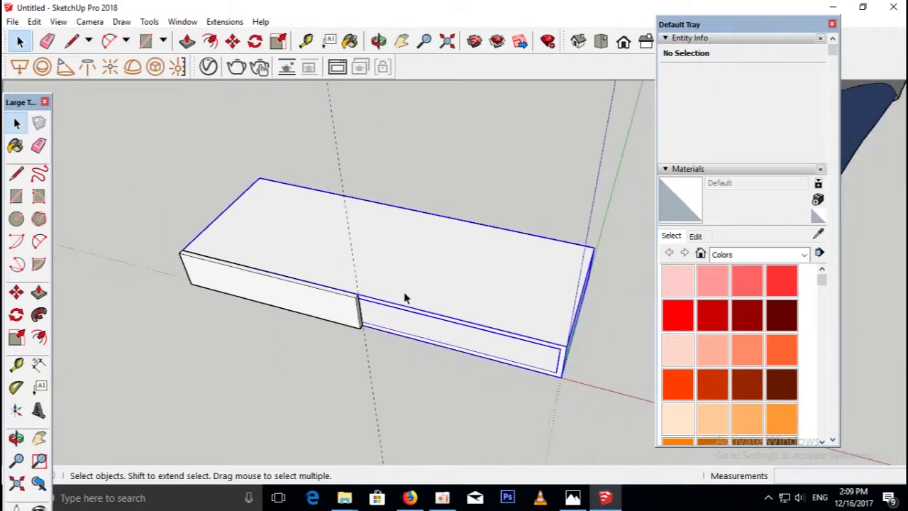
- Hide the upper group and orbit to an angled view of the remaining panel
right_click(421, 299)
left_click(457, 69)
mouse_move(467, 78)
middle_mouse_down()
mouse_move(247, 334)
mouse_move(399, 219)
middle_mouse_up()
scroll(397, 226, "up", 1)
scroll(318, 288, "up", 3)
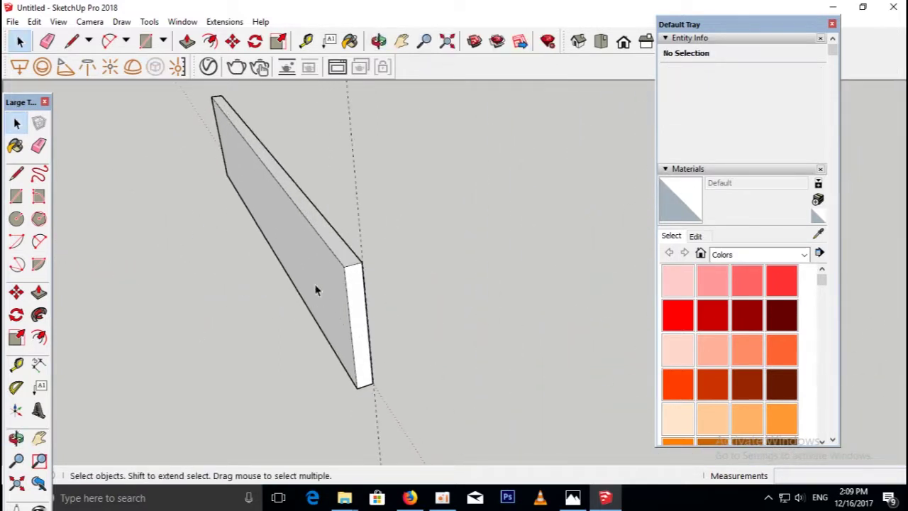
scroll(280, 315, "up", 3)
mouse_move(281, 314)
middle_mouse_down()
mouse_move(471, 275)
mouse_move(586, 269)
middle_mouse_up()
scroll(454, 288, "down", 1)
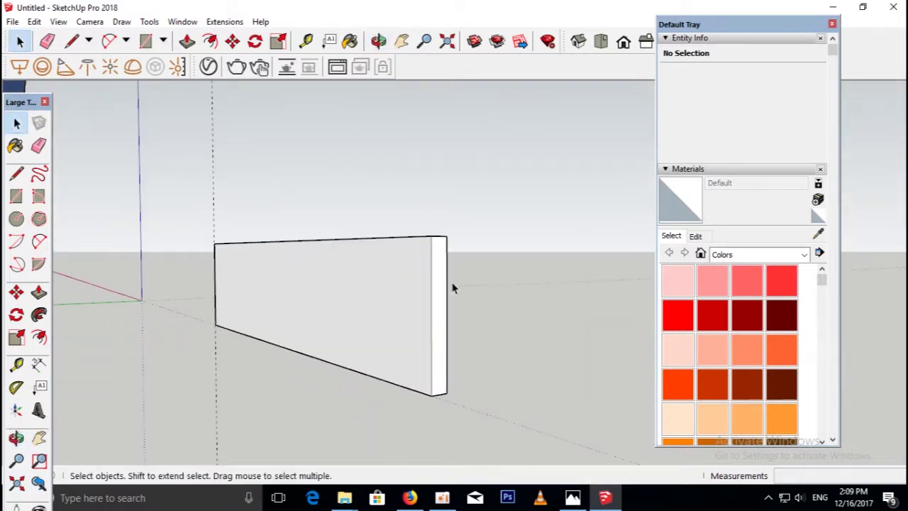
scroll(347, 297, "up", 1)
scroll(325, 319, "up", 1)
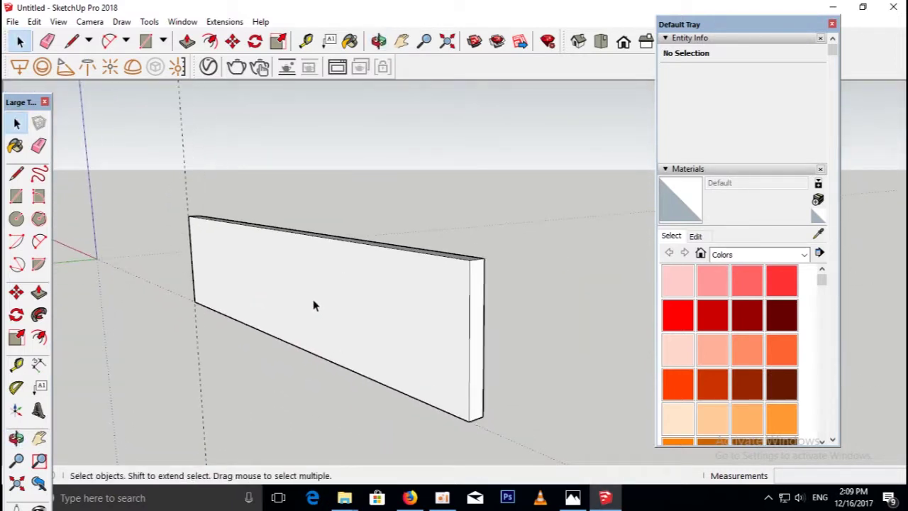
scroll(299, 311, "up", 1)
- Draw a rectangle across the panel's front face
key("f")
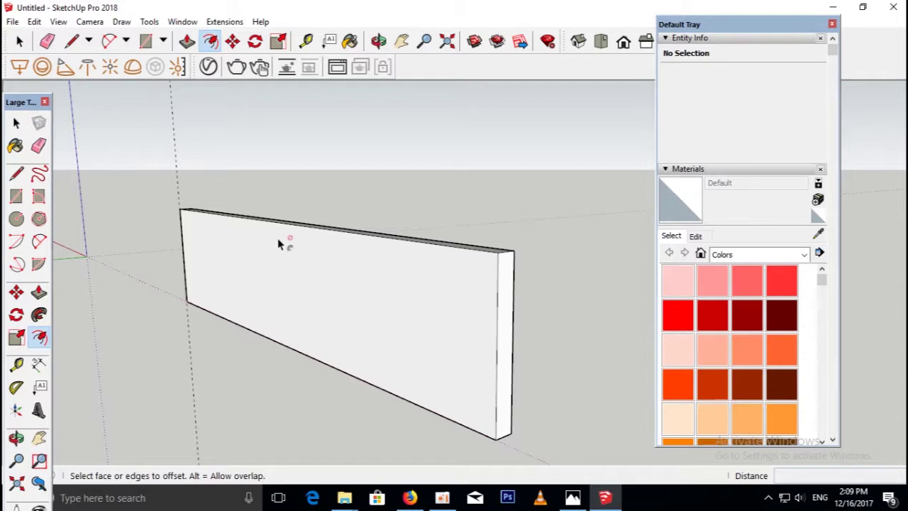
scroll(294, 282, "up", 1)
key("r")
left_click(138, 310)
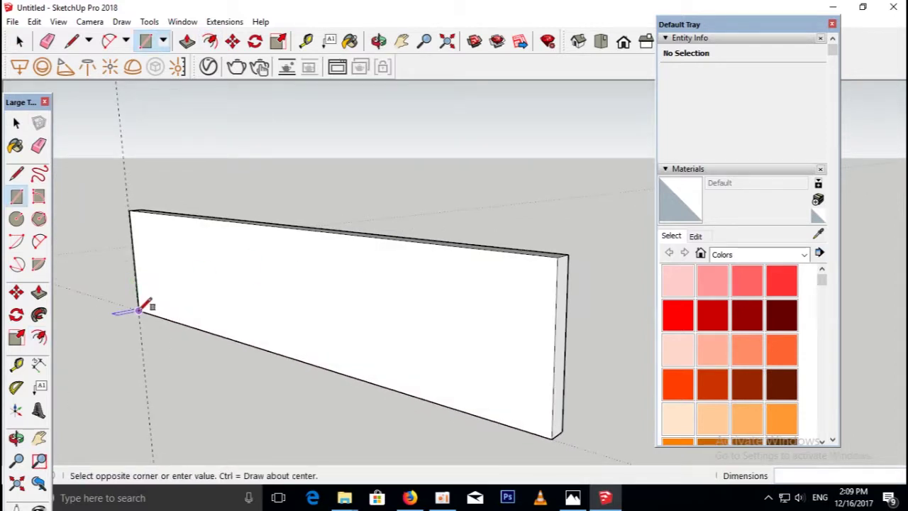
left_click(563, 253)
middle_click_drag(435, 293, 431, 303)
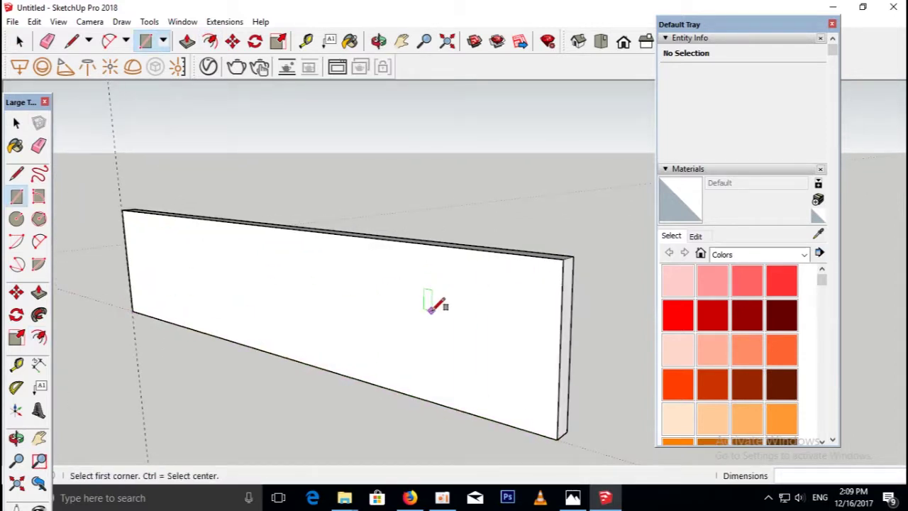
- Try an inner offset loop on the panel face, then undo and cancel it
key("f")
left_click(420, 285)
type("12")
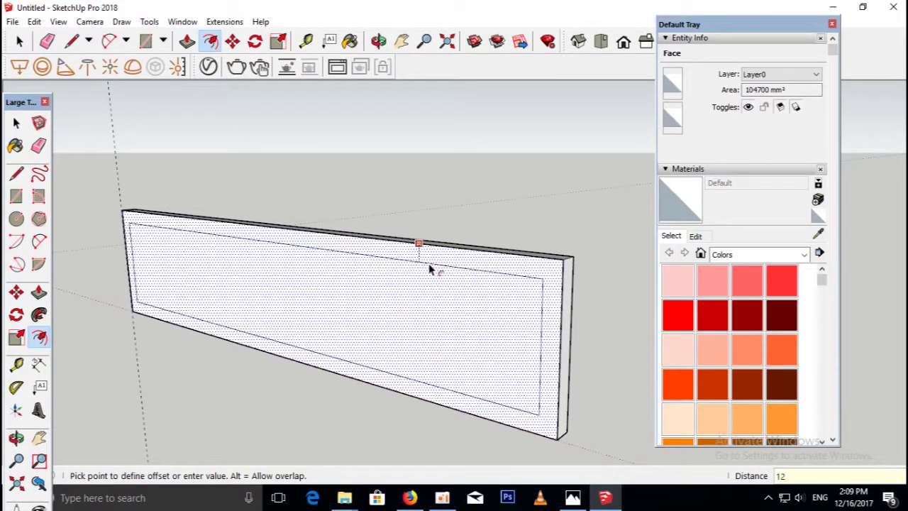
left_click(430, 270)
scroll(450, 333, "down", 1)
middle_click_drag(450, 332, 475, 348)
scroll(479, 346, "down", 1)
scroll(479, 346, "up", 1)
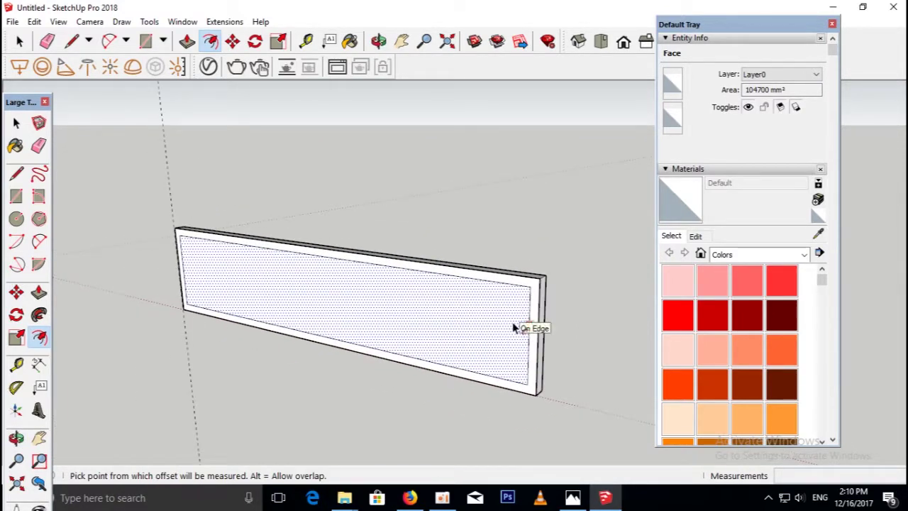
key("ctrl+z")
left_click(496, 318)
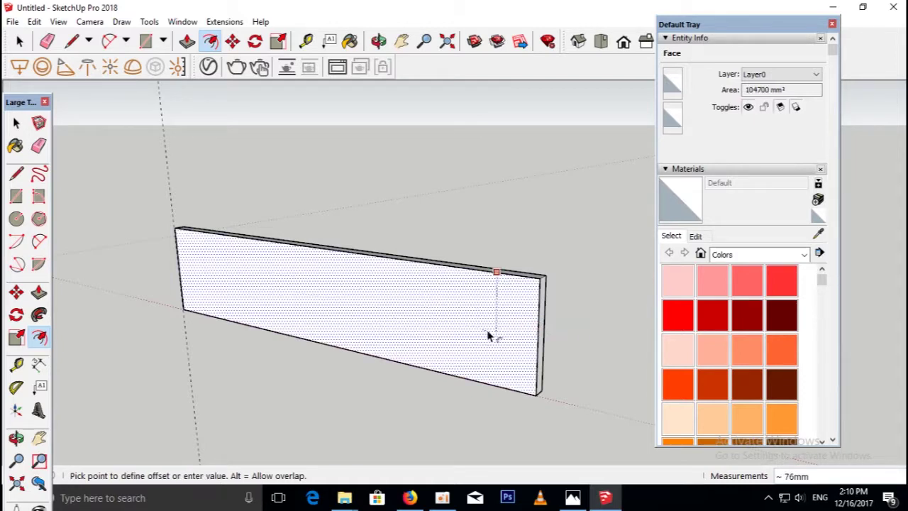
key("Escape")
- Push the panel face back 450 mm into a deep drawer block
key("p")
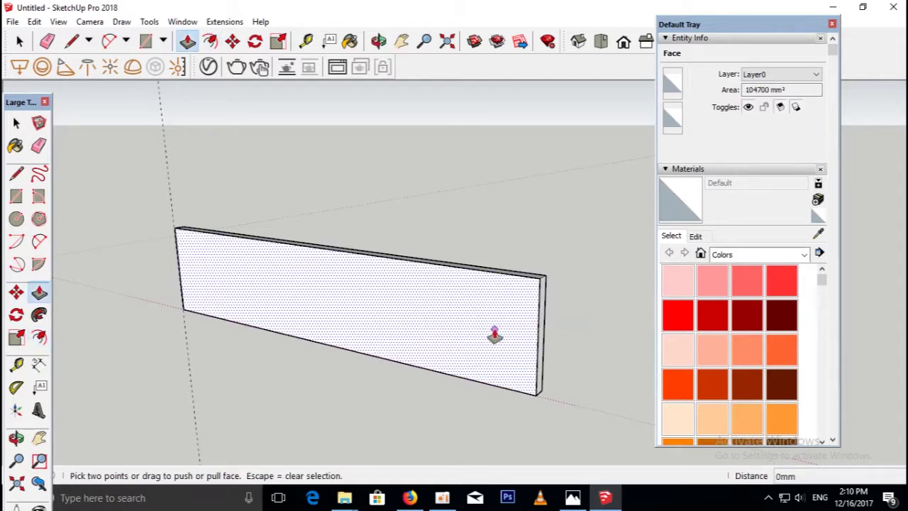
left_click(492, 331)
scroll(486, 336, "down", 1)
middle_click_drag(482, 341, 454, 374)
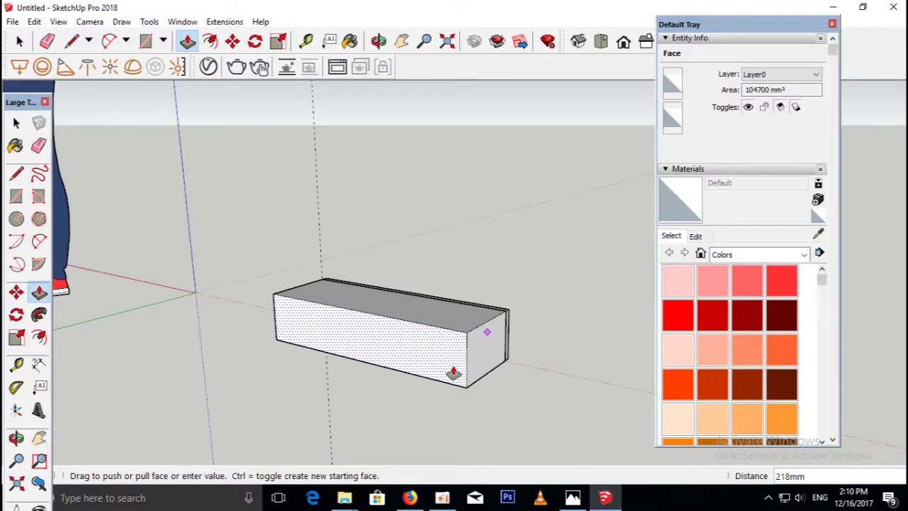
type("450")
key("Return")
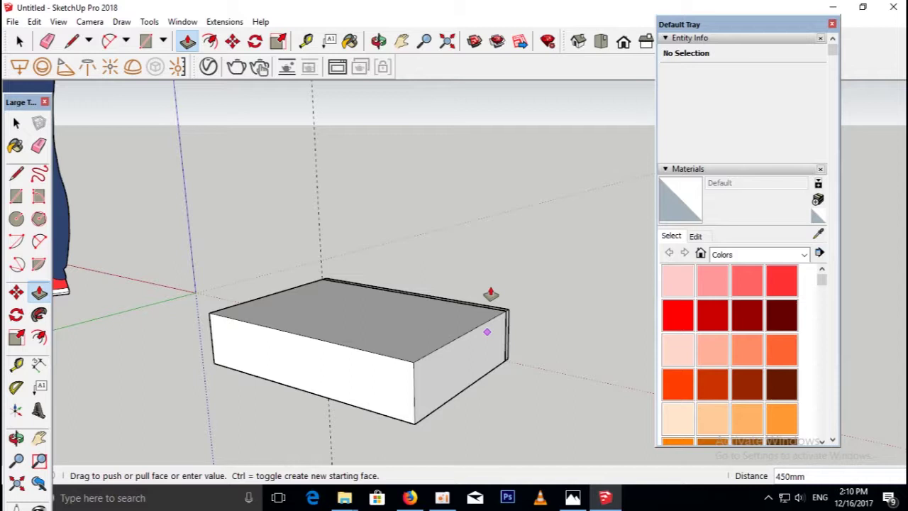
- Select the block's top face and begin offsetting a thin inner border on it
left_click(397, 348)
scroll(369, 319, "up", 2)
scroll(368, 341, "up", 2)
key("f")
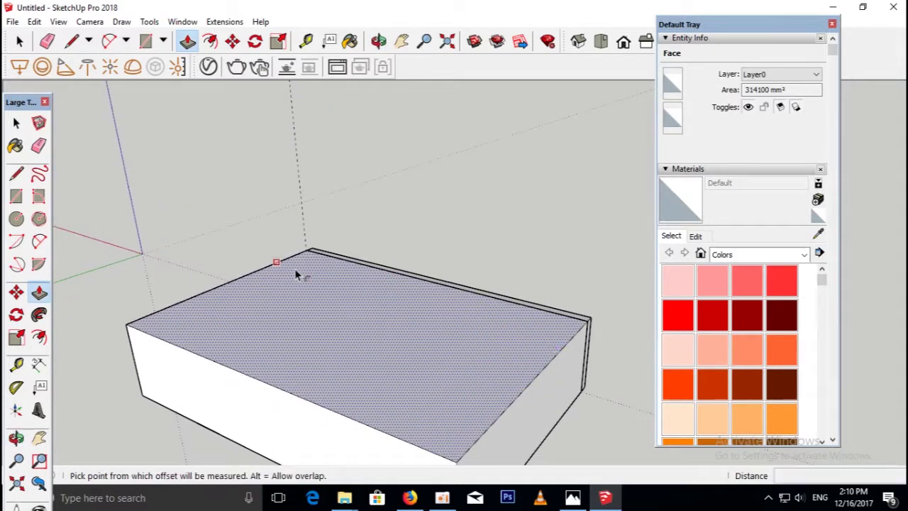
left_click(290, 266)
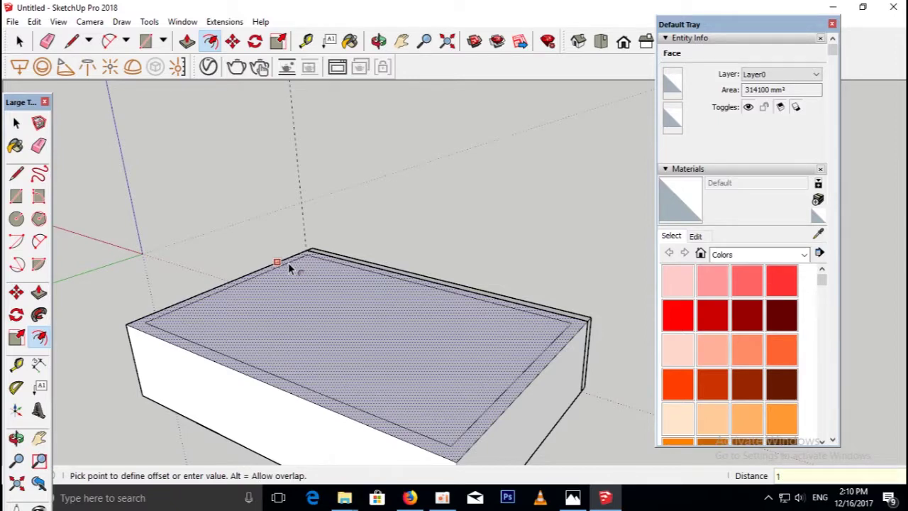
- Commit the thin inset border on the drawer top and try pushing the inner face into the box
left_click(287, 263)
mouse_move(441, 366)
middle_mouse_down()
mouse_move(470, 331)
mouse_move(492, 361)
middle_mouse_up()
key("p")
left_click(454, 344)
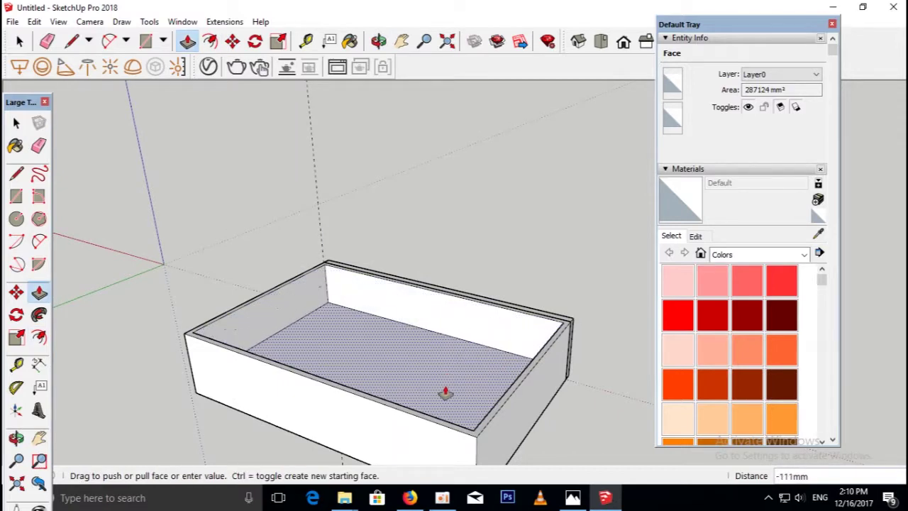
key("Escape")
left_click(433, 372)
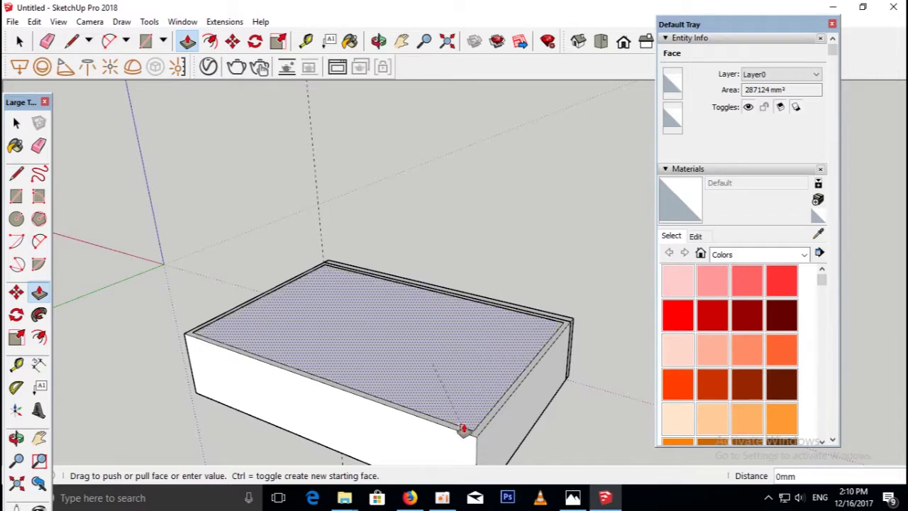
key("Escape")
- Push the inner top face down into the box, leaving thin walls around an open interior
left_click(446, 384)
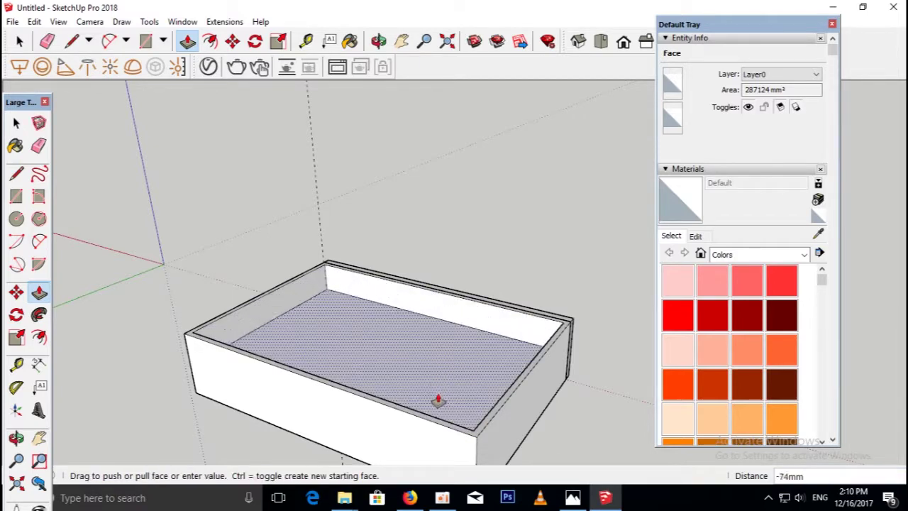
left_click(450, 421)
mouse_move(496, 371)
middle_mouse_down()
mouse_move(391, 331)
mouse_move(433, 308)
mouse_move(399, 236)
middle_mouse_up()
left_click(391, 331)
left_click(391, 331)
left_click(17, 123)
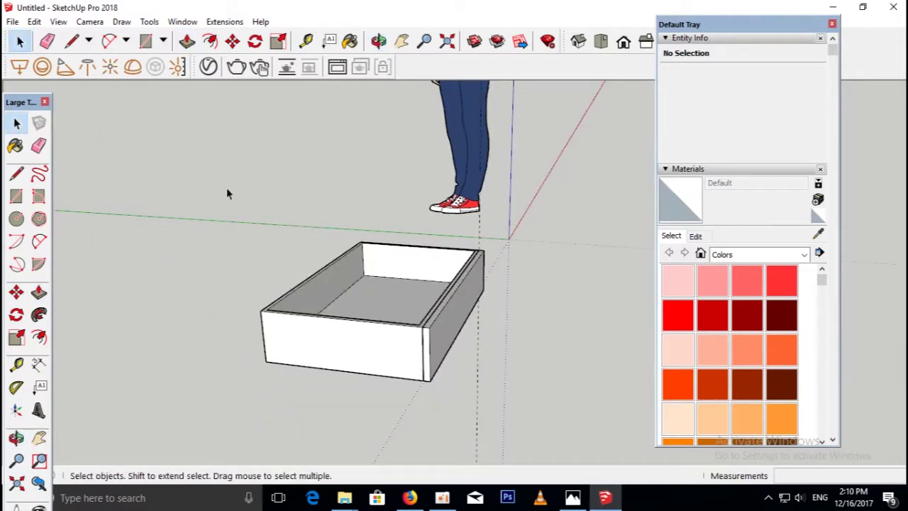
- Select the entire hollow drawer box and make it a group
left_click(473, 310)
left_click(395, 285)
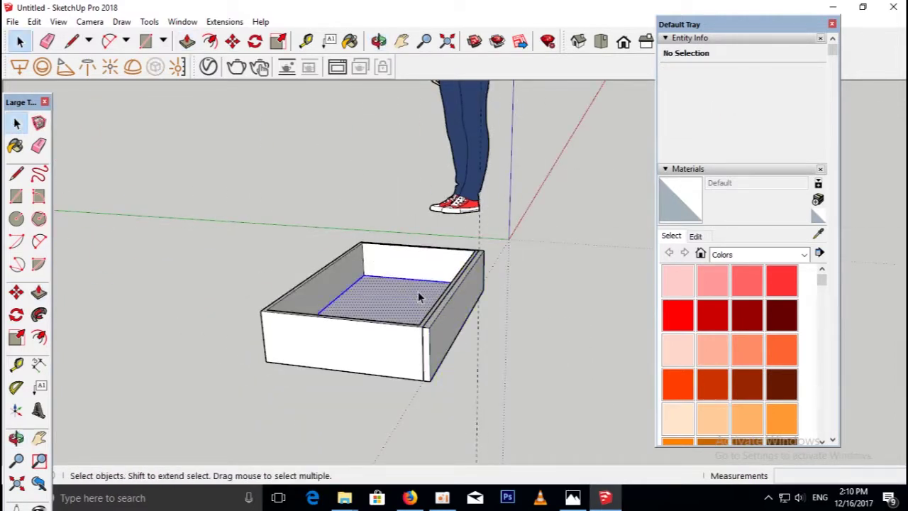
triple_click(418, 298)
right_click(455, 333)
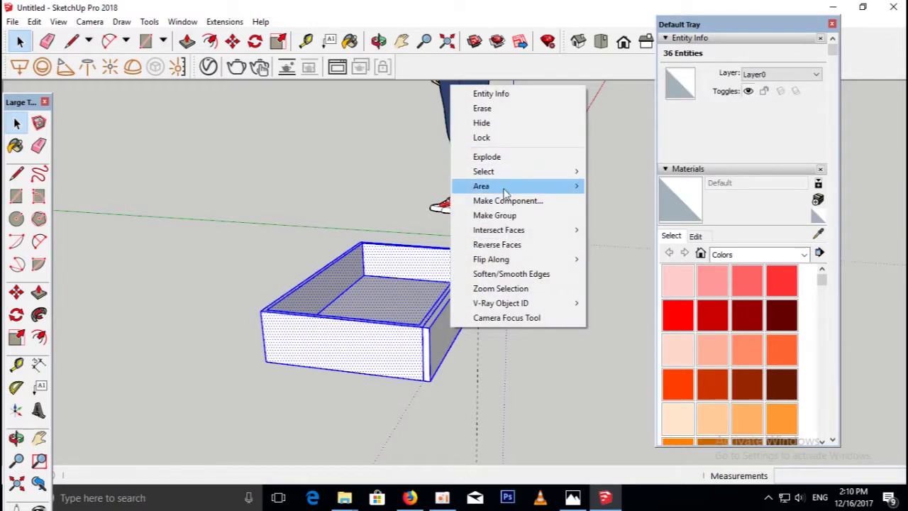
left_click(494, 215)
- Clear the selection and bring up the Edit menu's Unhide options
left_click(250, 237)
mouse_move(361, 316)
middle_mouse_down()
mouse_move(381, 288)
mouse_move(327, 296)
middle_mouse_up()
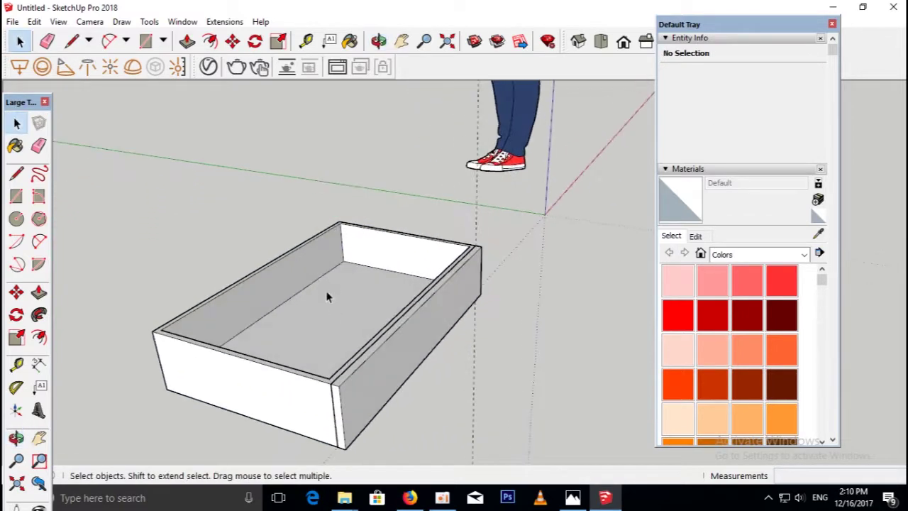
left_click(58, 22)
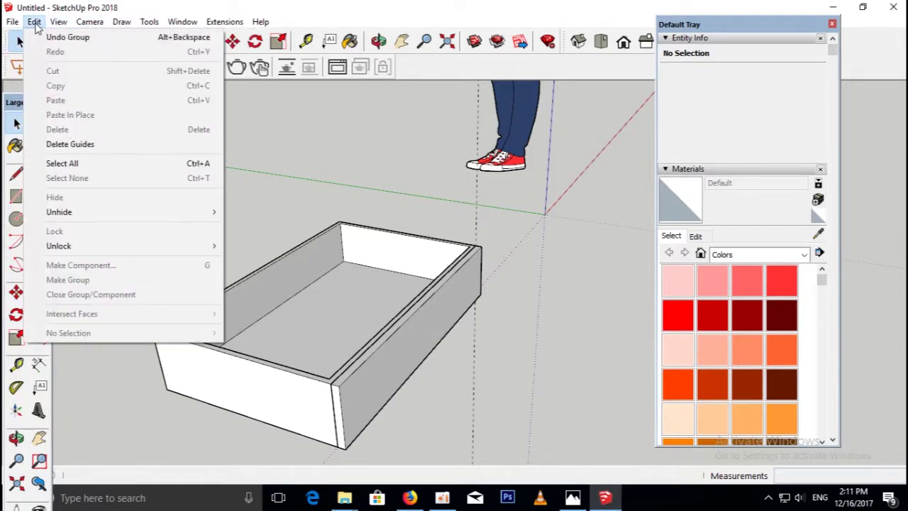
mouse_move(34, 22)
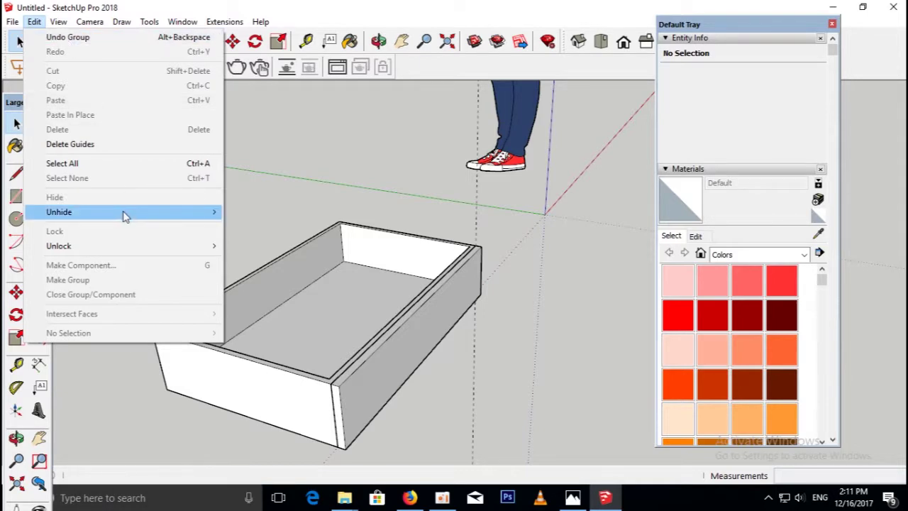
- Unhide all hidden objects to bring back the desk box
mouse_move(59, 212)
left_click(268, 244)
mouse_move(264, 239)
middle_mouse_down()
mouse_move(374, 258)
mouse_move(324, 263)
mouse_move(180, 203)
middle_mouse_up()
key("space")
scroll(373, 233, "up", 3)
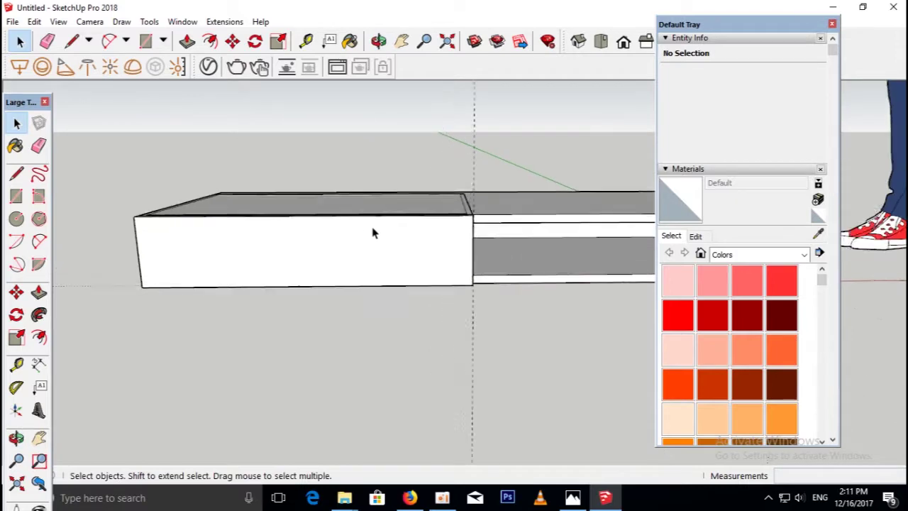
scroll(484, 260, "up", 3)
middle_click_drag(484, 260, 618, 274)
- Inside the box group, push the thin top-edge strip face down 16 mm
left_click(618, 282)
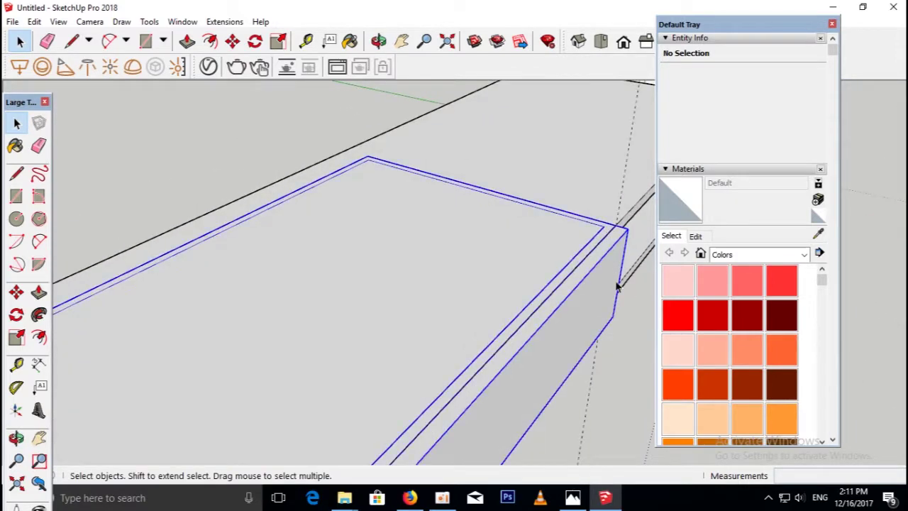
double_click(602, 276)
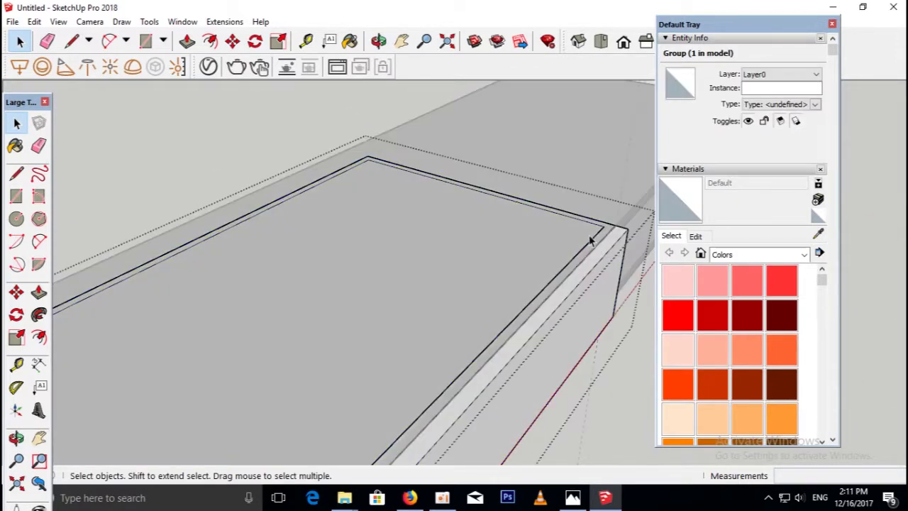
left_click(600, 248)
left_click(599, 241)
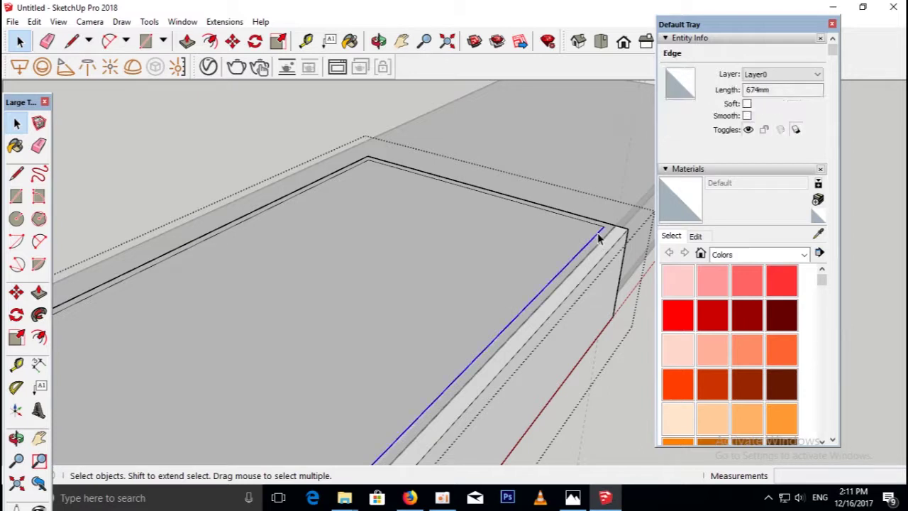
left_click(578, 252)
middle_click_drag(579, 254, 595, 233)
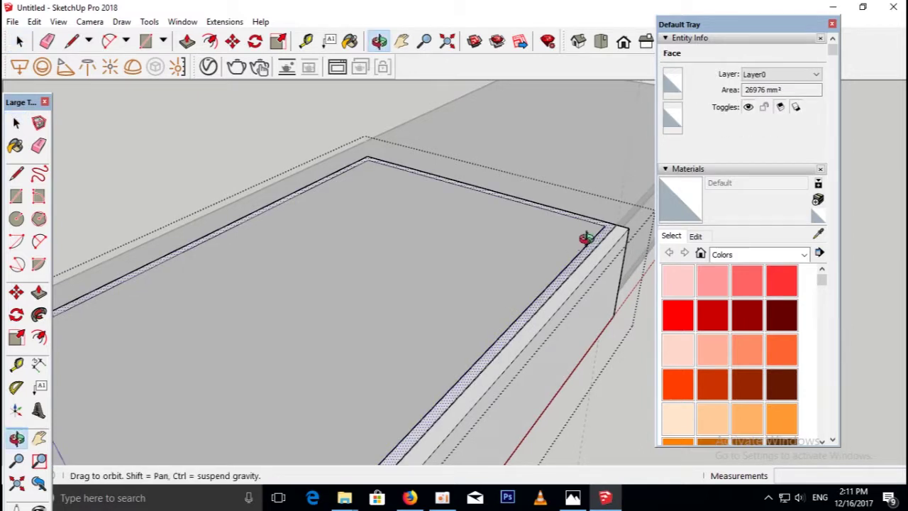
key("p")
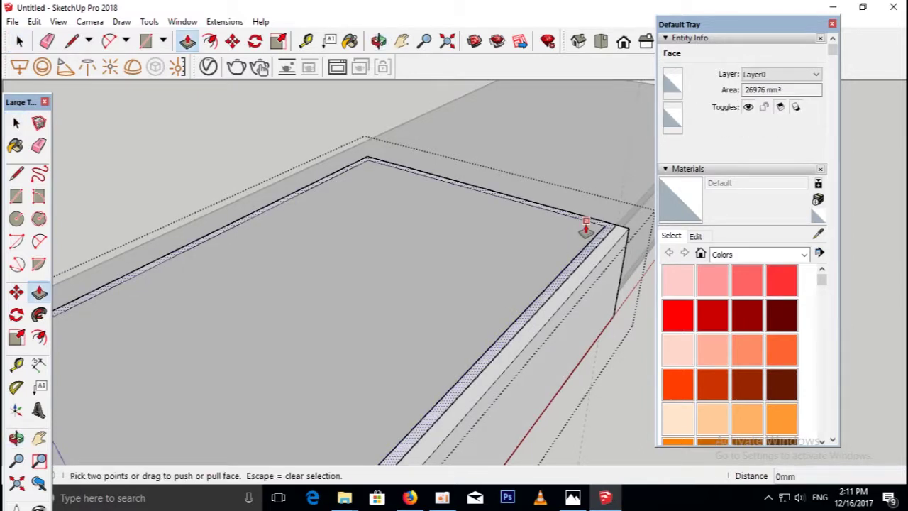
left_click_drag(604, 236, 599, 247)
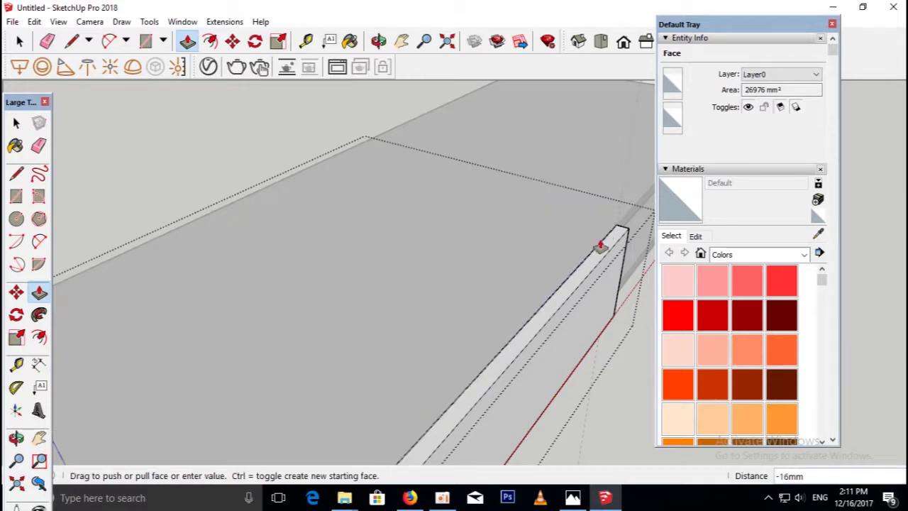
key("Return")
- Push the box's front face inward 2 mm
scroll(599, 247, "down", 5)
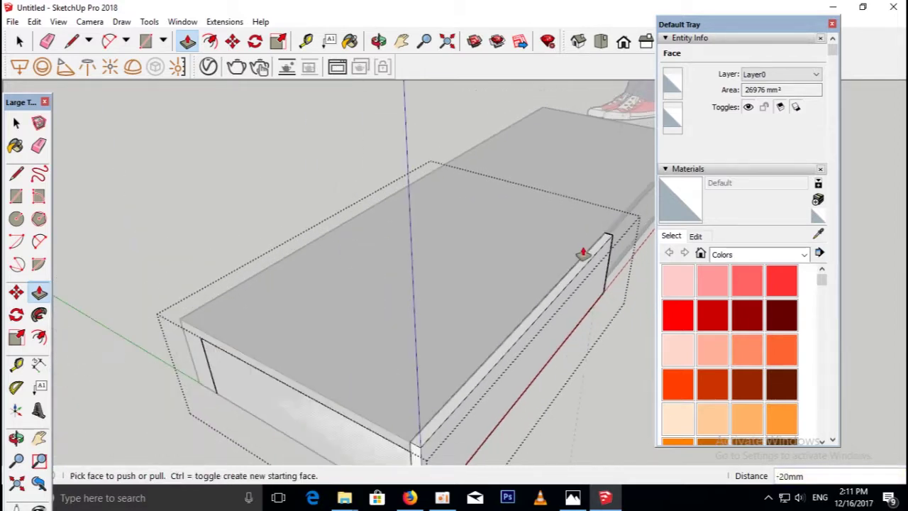
mouse_move(566, 257)
middle_mouse_down()
mouse_move(584, 239)
mouse_move(383, 242)
mouse_move(379, 281)
mouse_move(349, 348)
middle_mouse_up()
left_click_drag(348, 348, 362, 345)
type("2")
key("Return")
mouse_move(363, 344)
middle_mouse_down()
mouse_move(184, 289)
mouse_move(362, 300)
mouse_move(339, 283)
mouse_move(476, 290)
mouse_move(187, 229)
middle_mouse_up()
key("space")
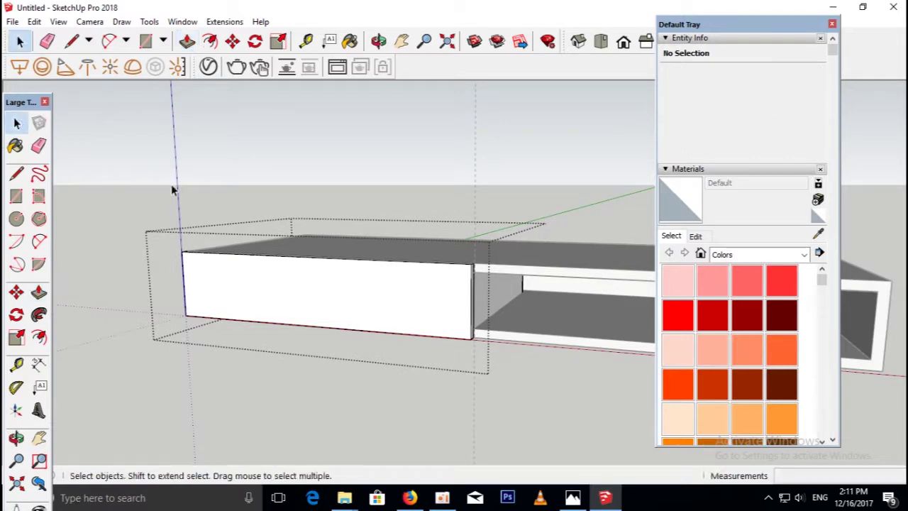
- Copy the box group 702 mm to the right with Move and Ctrl
left_click(159, 143)
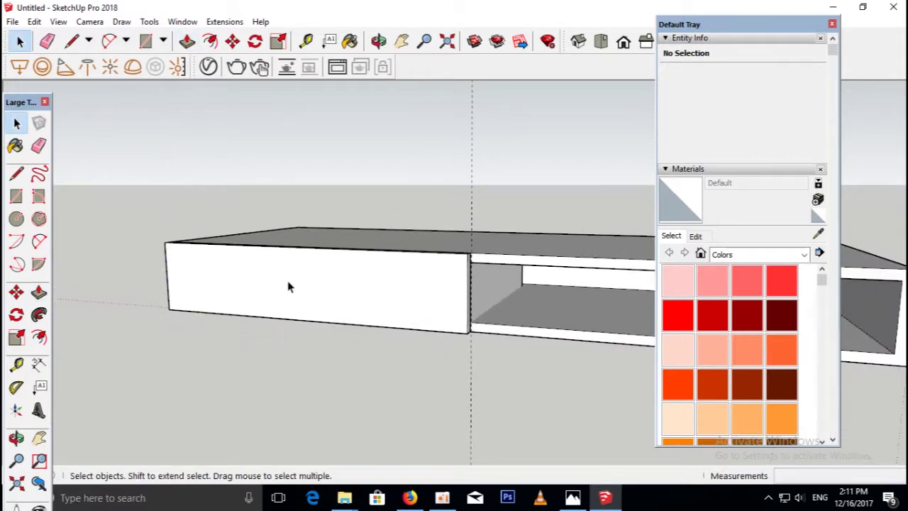
left_click(289, 285)
scroll(372, 324, "down", 2)
mouse_move(371, 323)
middle_mouse_down()
mouse_move(367, 291)
mouse_move(411, 344)
middle_mouse_up()
key("m")
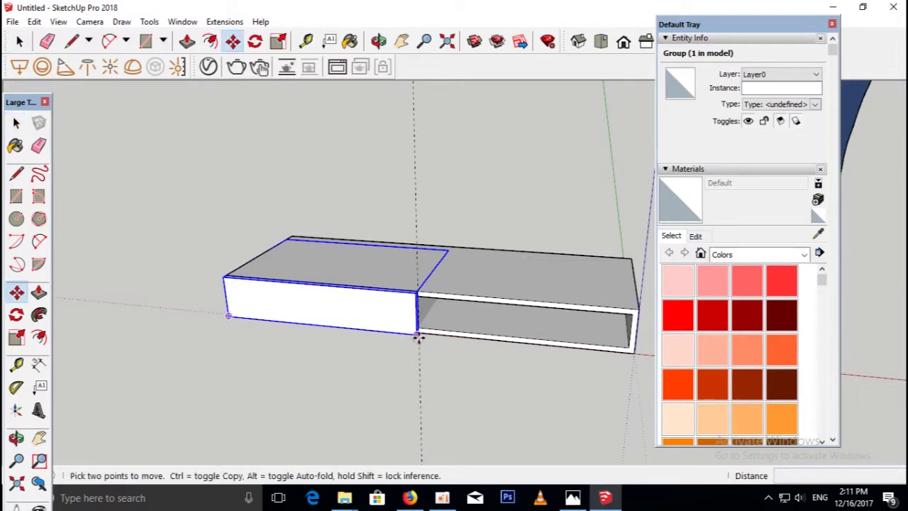
left_click(417, 337)
key("ctrl")
left_click(580, 349)
- Inside the copied box, push its end face inward 2 mm
scroll(576, 349, "up", 3)
middle_click_drag(573, 348, 347, 248)
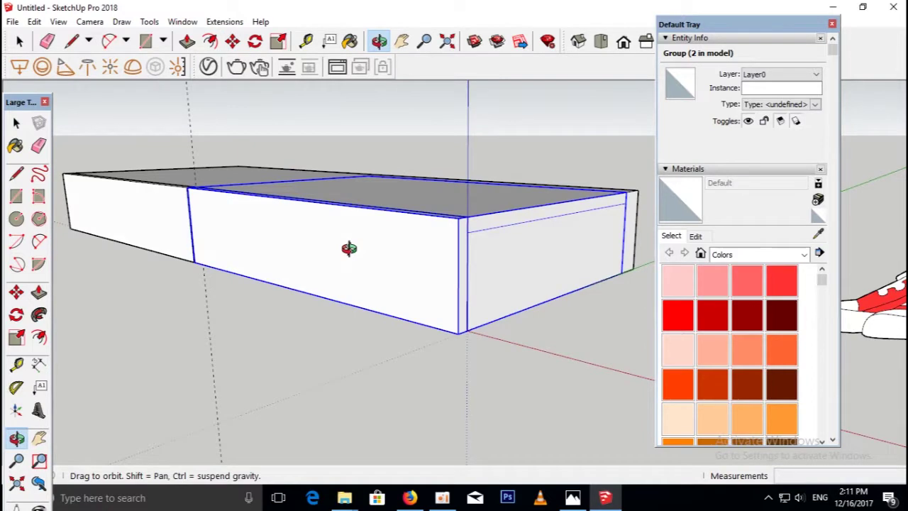
left_click(16, 122)
left_click(192, 312)
mouse_move(191, 312)
middle_mouse_down()
mouse_move(370, 418)
mouse_move(378, 367)
mouse_move(450, 314)
middle_mouse_up()
scroll(461, 302, "up", 2)
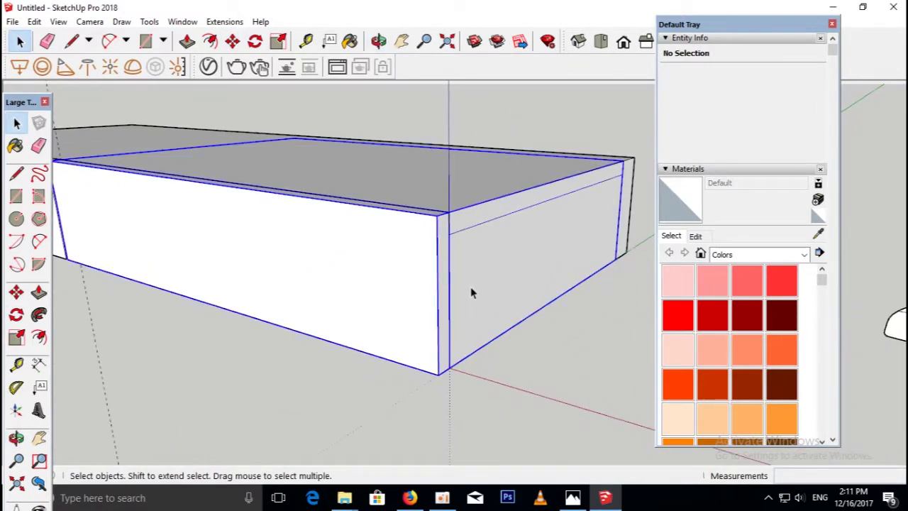
double_click(394, 263)
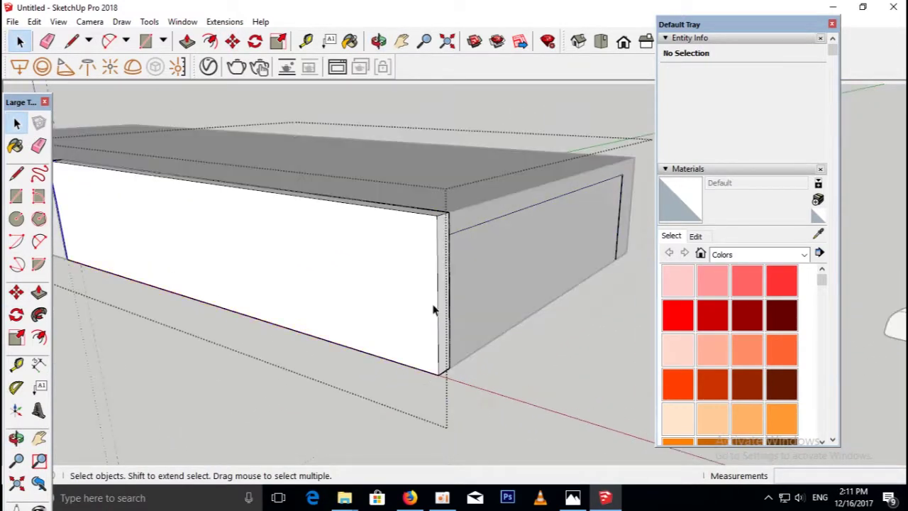
key("p")
left_click(484, 290)
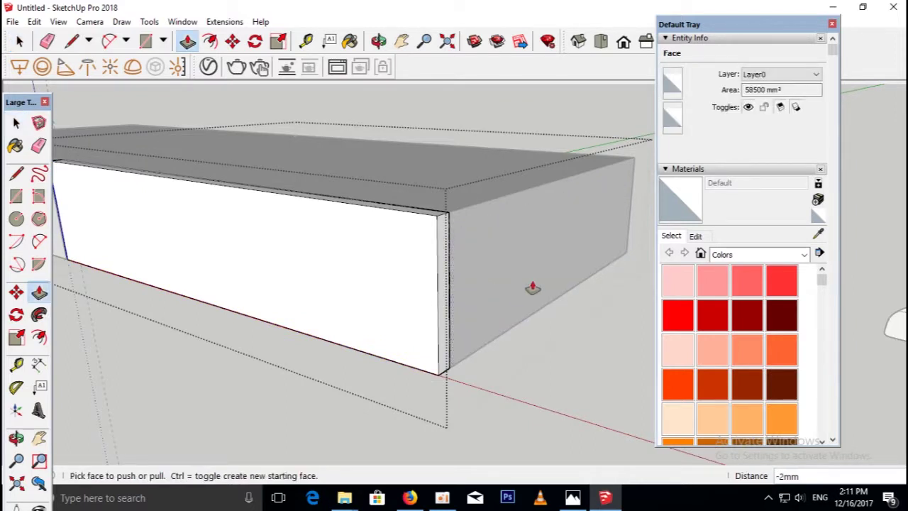
scroll(518, 288, "down", 3)
key("space")
- Compare the two joined boxes against the desk reference photo
left_click(249, 353)
mouse_move(248, 352)
middle_mouse_down()
mouse_move(232, 289)
mouse_move(359, 342)
middle_mouse_up()
left_click(365, 383)
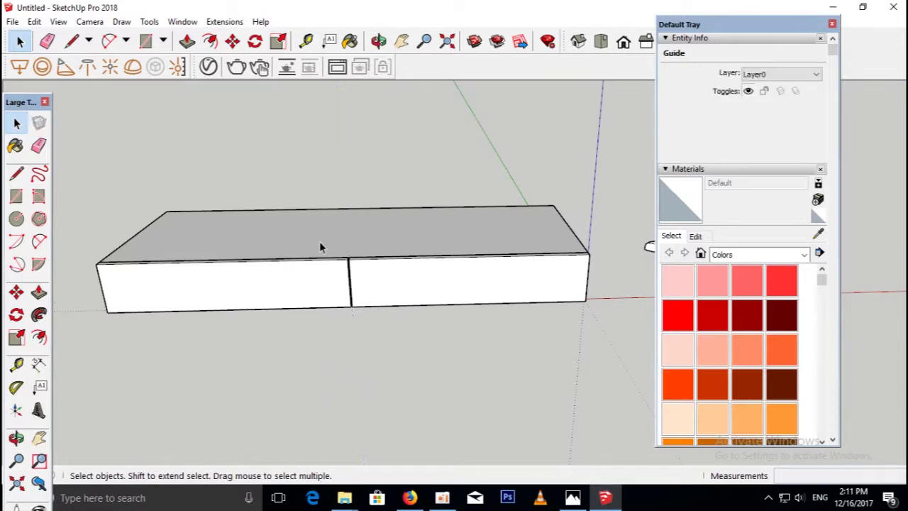
scroll(319, 246, "up", 2)
left_click(572, 498)
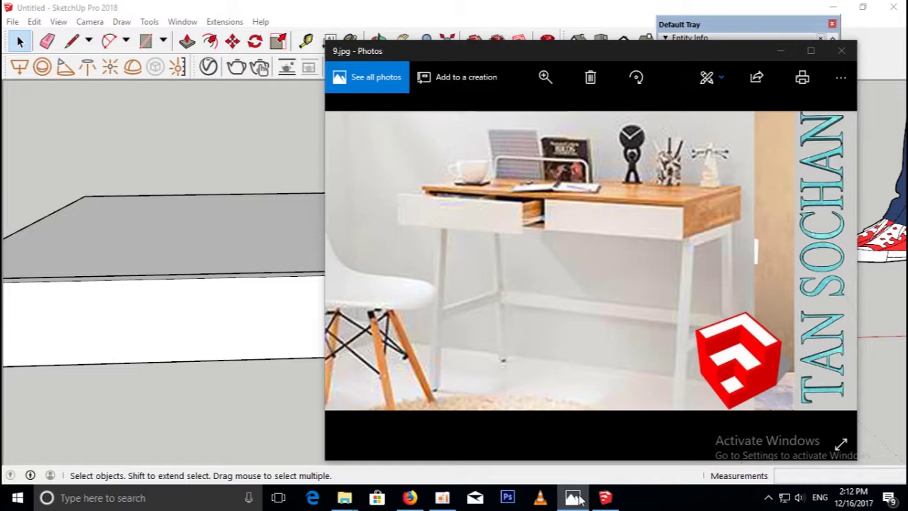
left_click(573, 497)
scroll(408, 197, "down", 3)
mouse_move(409, 197)
middle_mouse_down()
mouse_move(404, 257)
mouse_move(417, 312)
mouse_move(378, 219)
middle_mouse_up()
left_click(405, 256)
left_click(418, 312)
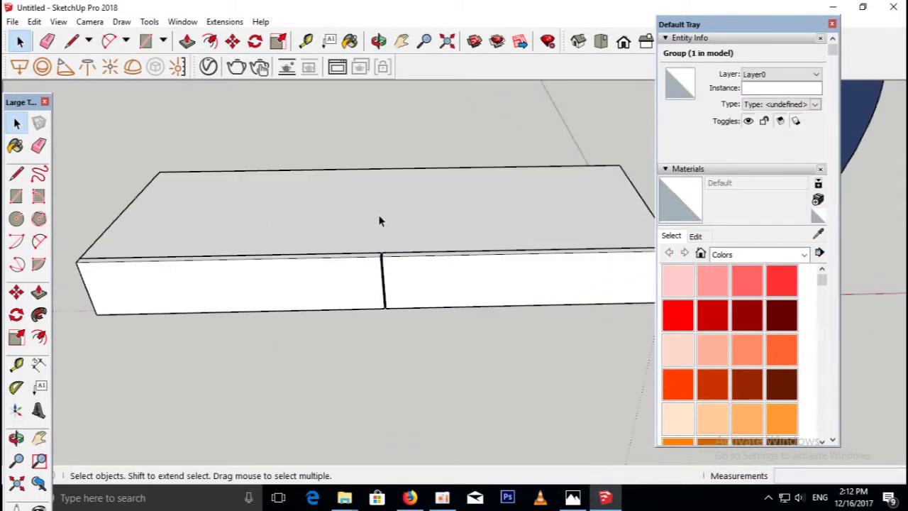
- Paint the box's top with Wood Veneer 02 from the Wood materials
left_click(803, 254)
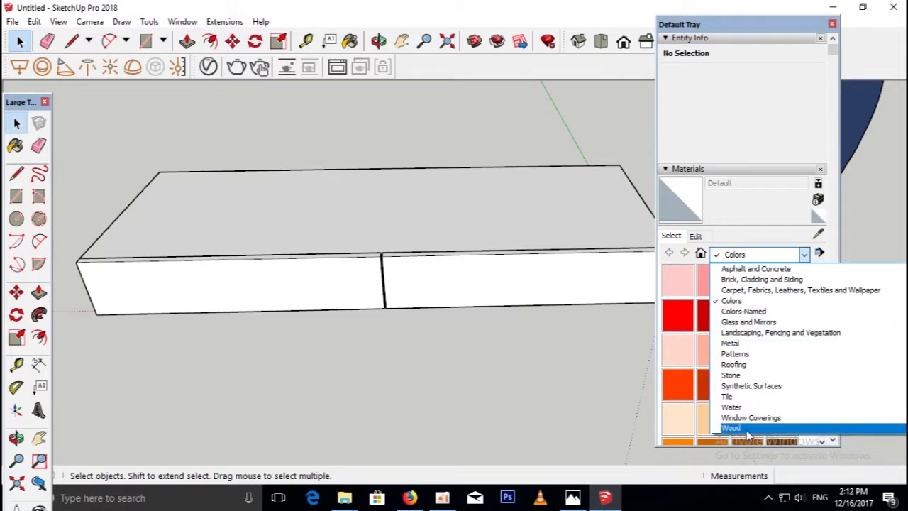
left_click(745, 432)
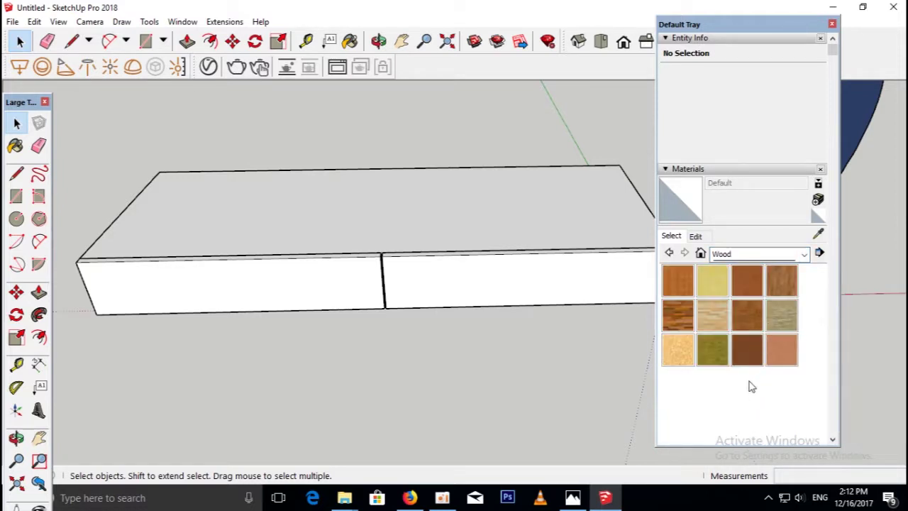
left_click(783, 350)
left_click(488, 206)
mouse_move(462, 248)
middle_mouse_down()
mouse_move(449, 154)
mouse_move(452, 177)
mouse_move(474, 194)
mouse_move(345, 279)
mouse_move(418, 219)
middle_mouse_up()
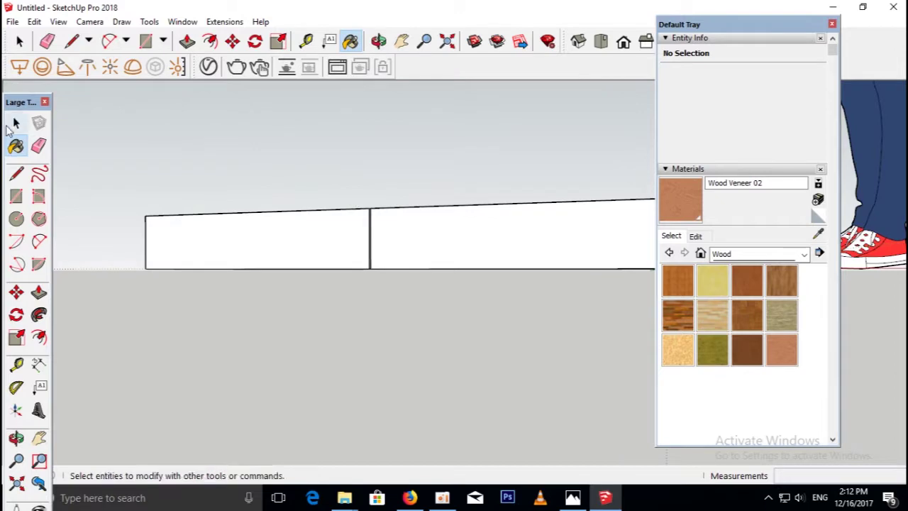
- Push in the bottom face of the left box group
left_click(17, 123)
mouse_move(221, 266)
middle_mouse_down()
mouse_move(249, 219)
mouse_move(306, 277)
mouse_move(341, 203)
mouse_move(329, 280)
middle_mouse_up()
double_click(327, 280)
left_click(331, 274)
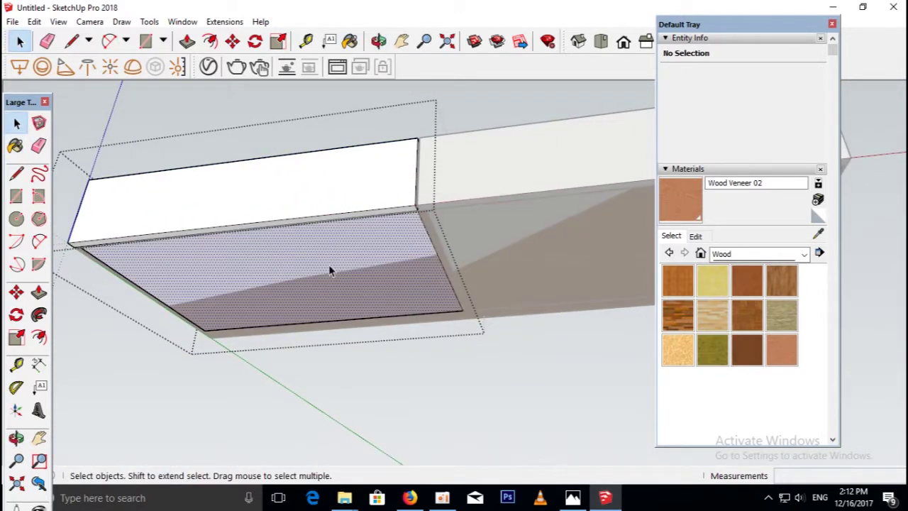
key("p")
left_click(349, 280)
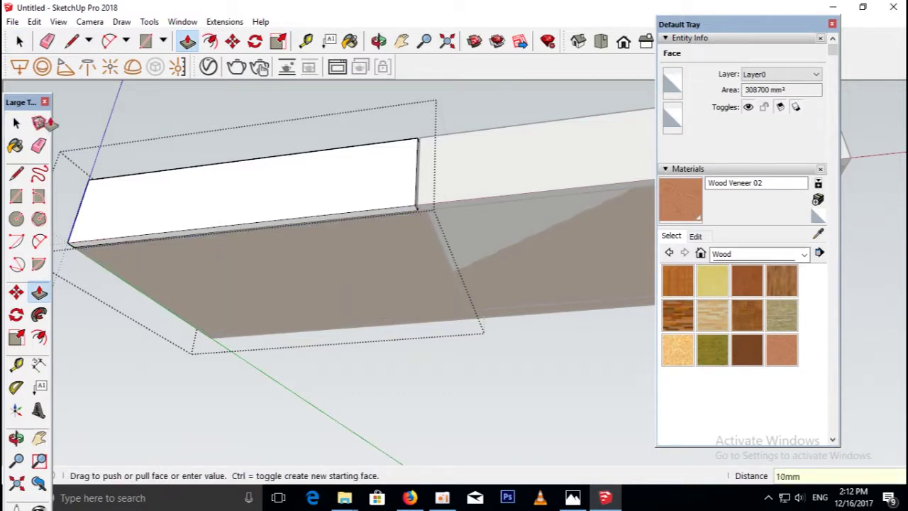
left_click(17, 123)
left_click(192, 96)
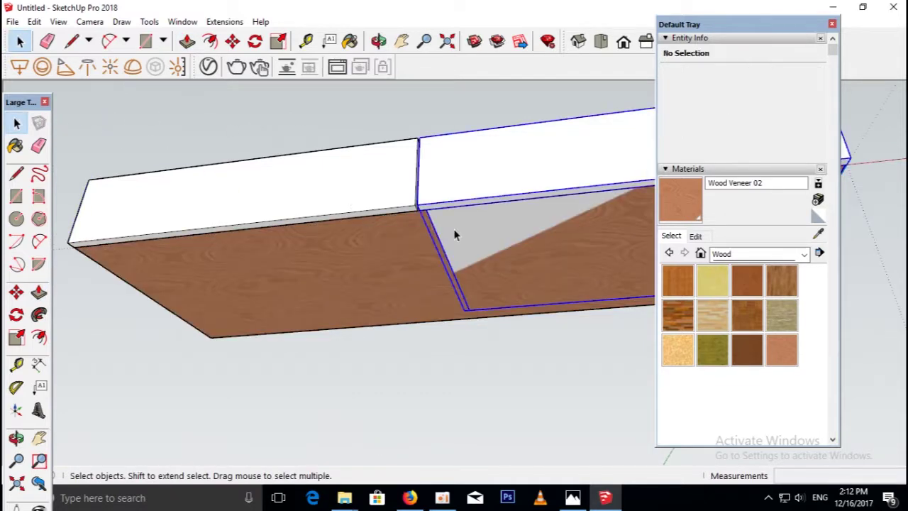
- Push in the bottom face of the right box group
double_click(502, 189)
key("p")
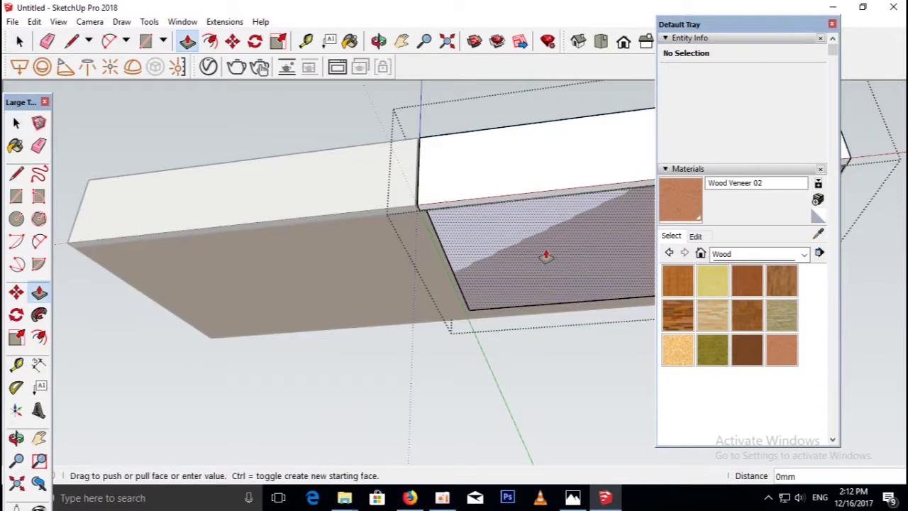
left_click(545, 256)
key("Return")
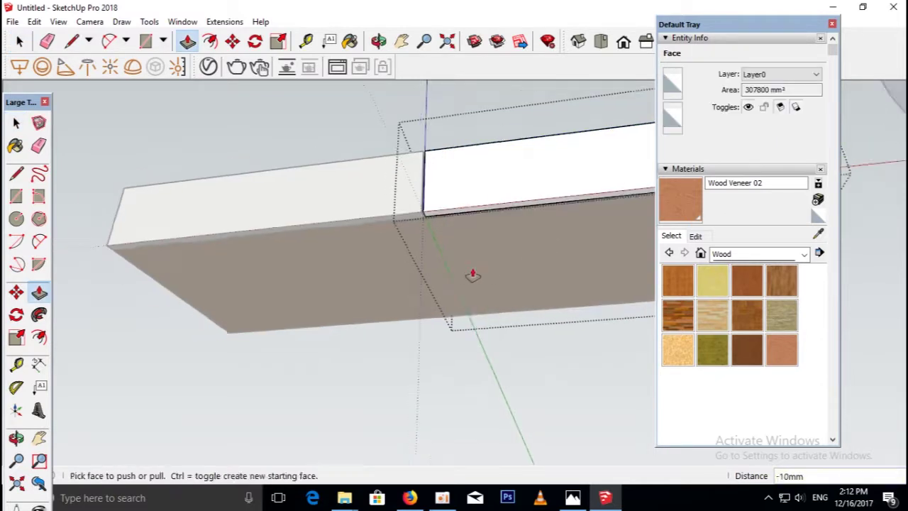
middle_click_drag(473, 269, 436, 300)
left_click(15, 125)
left_click(178, 229)
- Inspect the whole wood-topped box and compare it with the desk reference photo
mouse_move(178, 230)
middle_mouse_down()
mouse_move(341, 260)
mouse_move(378, 194)
mouse_move(314, 263)
mouse_move(419, 310)
middle_mouse_up()
scroll(413, 177, "up", 1)
scroll(329, 248, "up", 3)
scroll(330, 249, "down", 3)
scroll(381, 273, "up", 2)
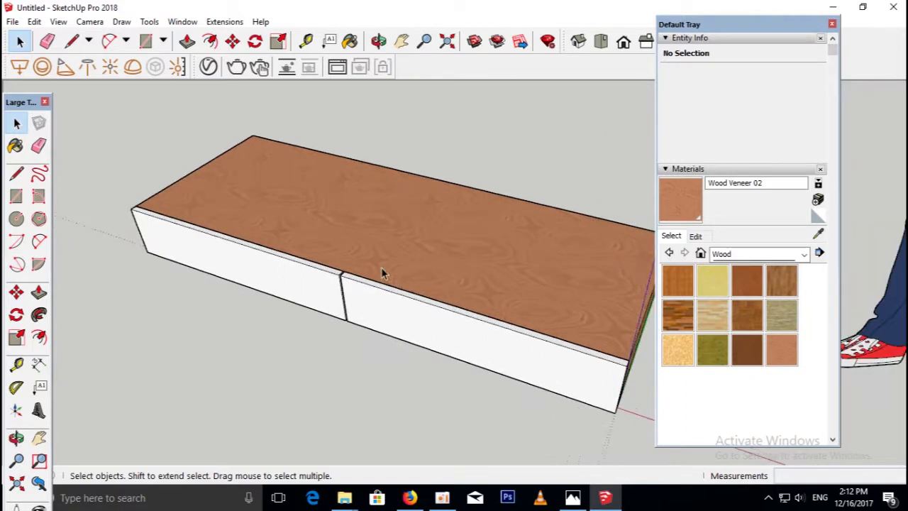
scroll(382, 292, "down", 1)
mouse_move(382, 293)
middle_mouse_down()
mouse_move(397, 296)
mouse_move(418, 269)
middle_mouse_up()
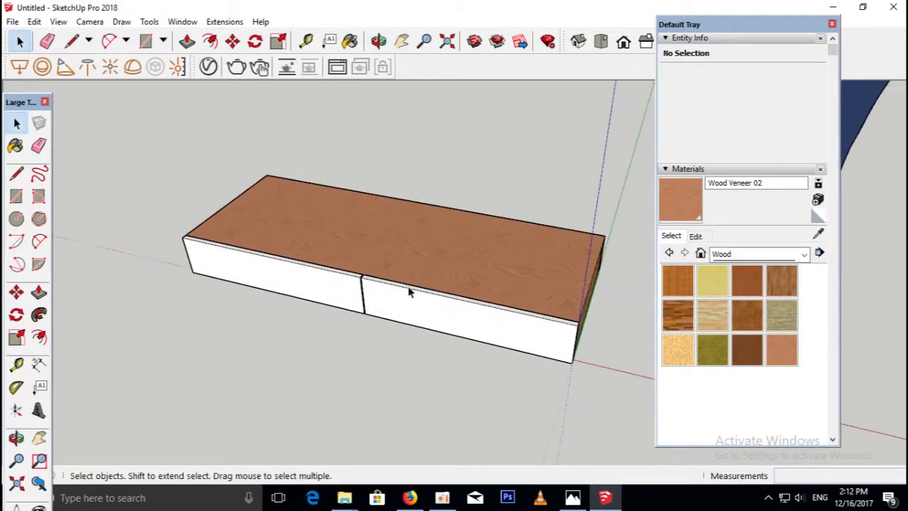
left_click(573, 498)
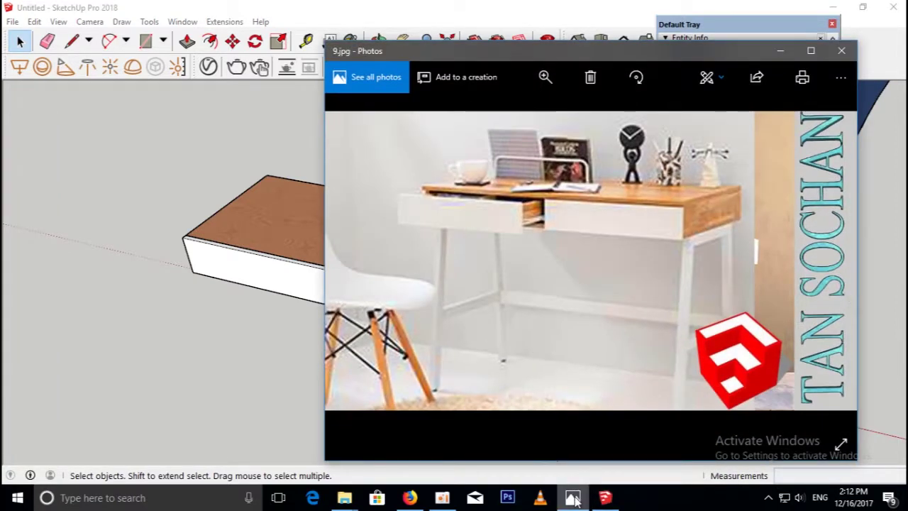
- Draw a rectangle across the desk top from its near corner to the far corner
left_click(573, 498)
mouse_move(298, 333)
middle_mouse_down()
mouse_move(331, 335)
mouse_move(318, 266)
middle_mouse_up()
scroll(513, 246, "down", 2)
scroll(358, 264, "up", 3)
scroll(383, 269, "down", 2)
key("r")
left_click(397, 225)
left_click(618, 293)
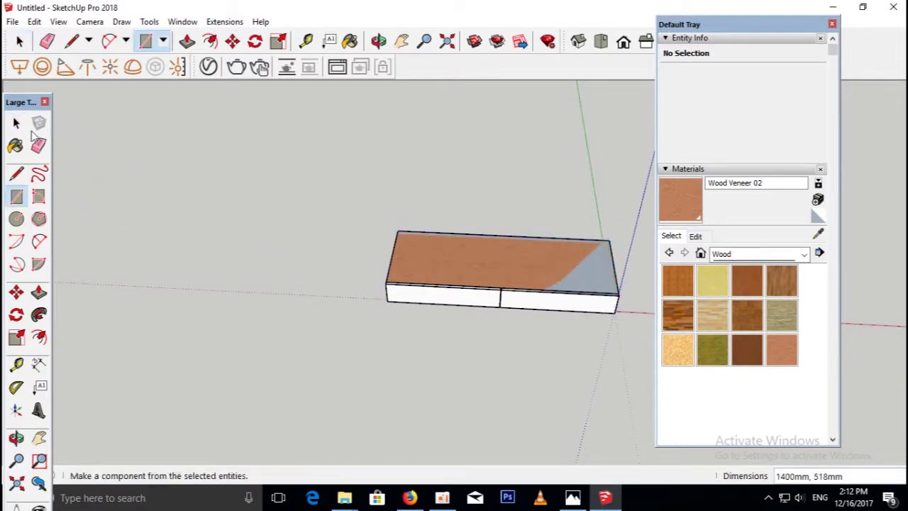
- Move the selected top face 1686 mm off the desk to the left
left_click(17, 123)
left_click(470, 256)
double_click(471, 255)
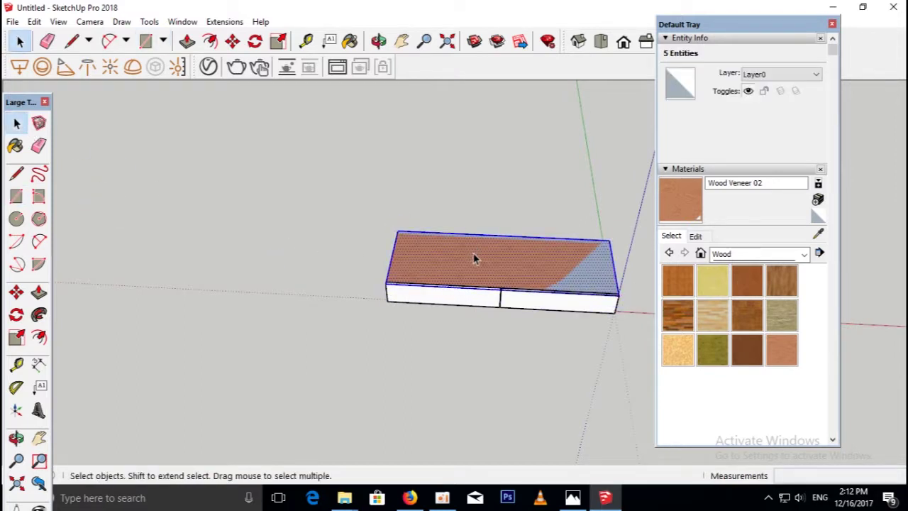
key("m")
left_click(522, 270)
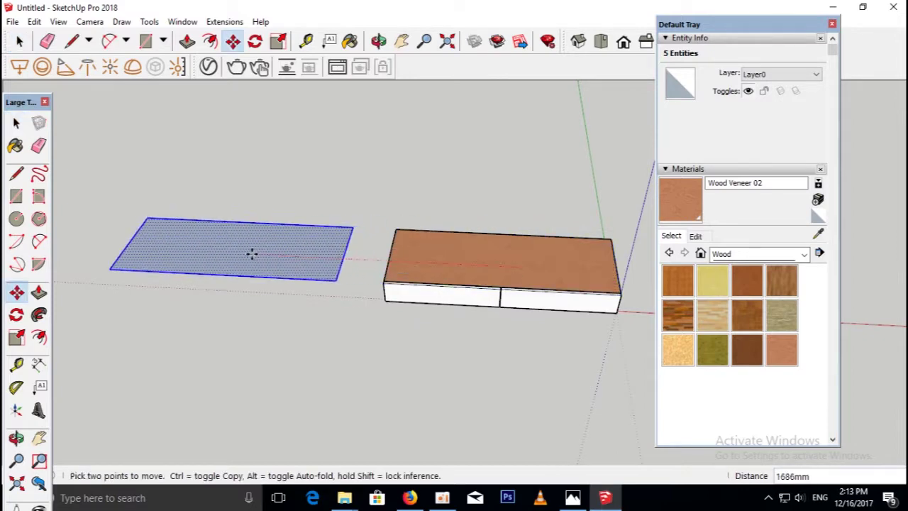
left_click(248, 255)
key("space")
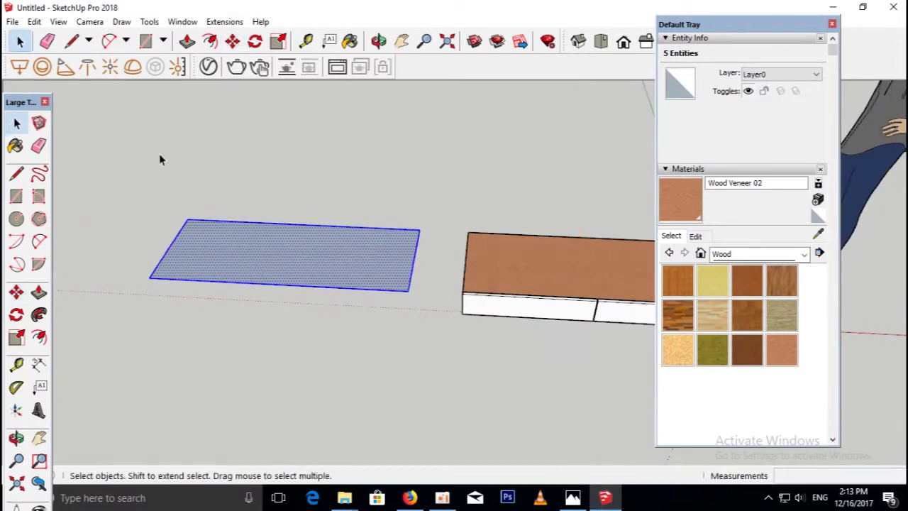
- Make the moved flat panel a group and inspect it against the reference photo
left_click(184, 181)
scroll(204, 206, "up", 2)
left_click(307, 302)
right_click(307, 302)
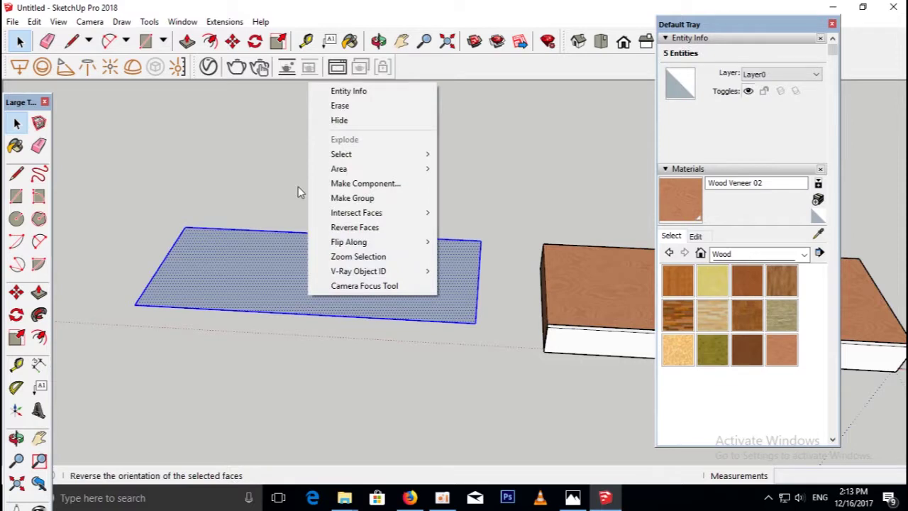
left_click(374, 199)
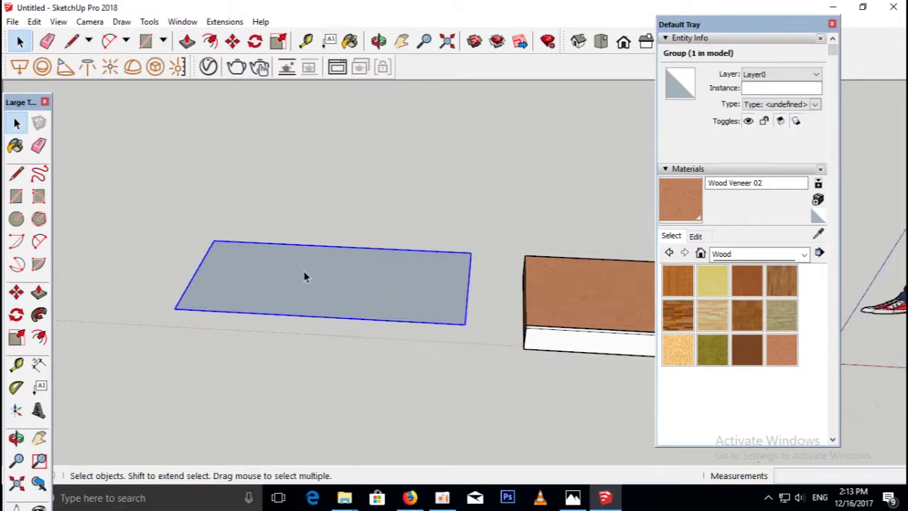
scroll(234, 262, "up", 2)
middle_click_drag(241, 264, 250, 281)
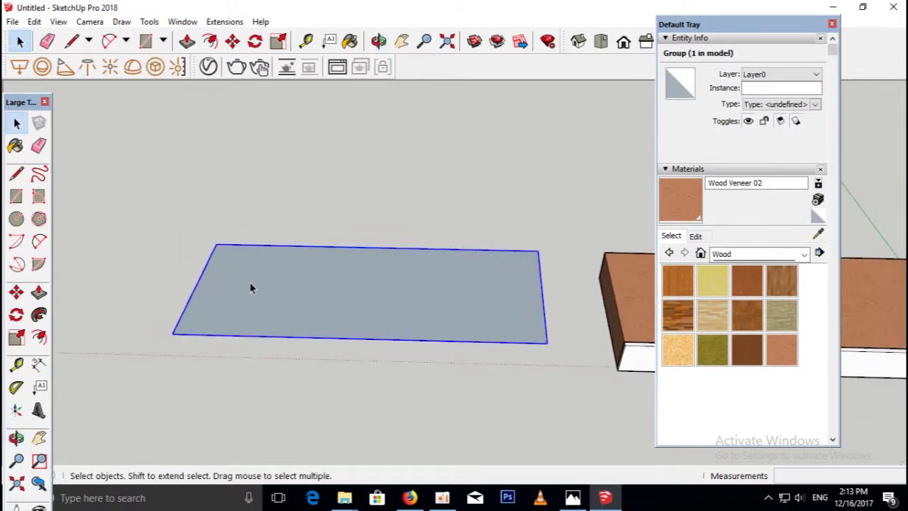
left_click(576, 497)
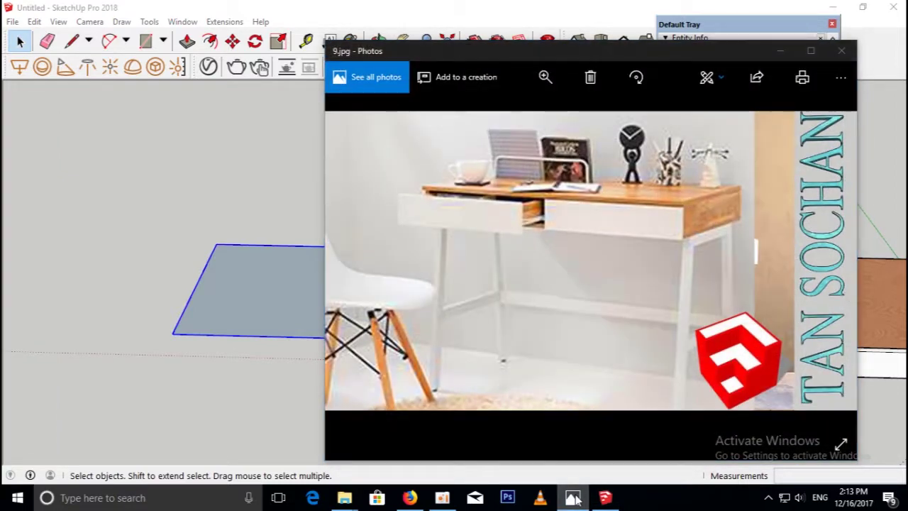
- Hide the reference photo and draw a rectangle over the flat panel
left_click(575, 499)
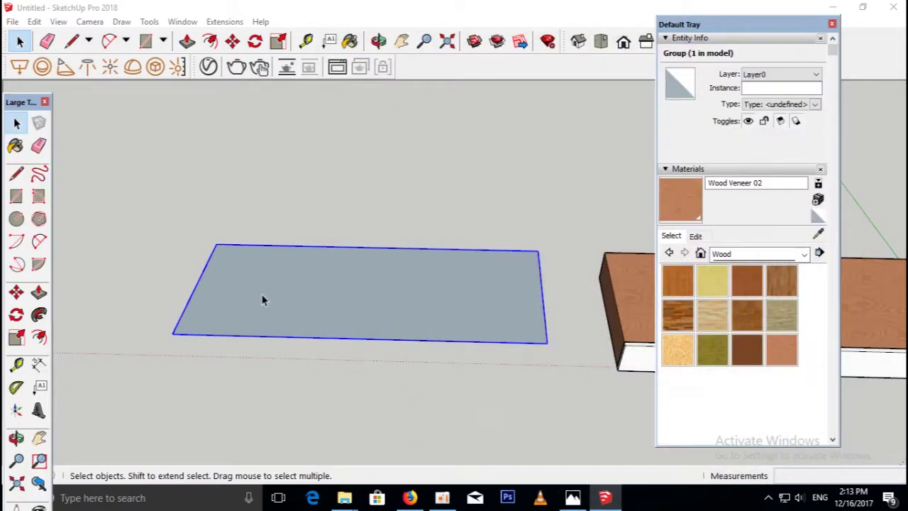
key("f")
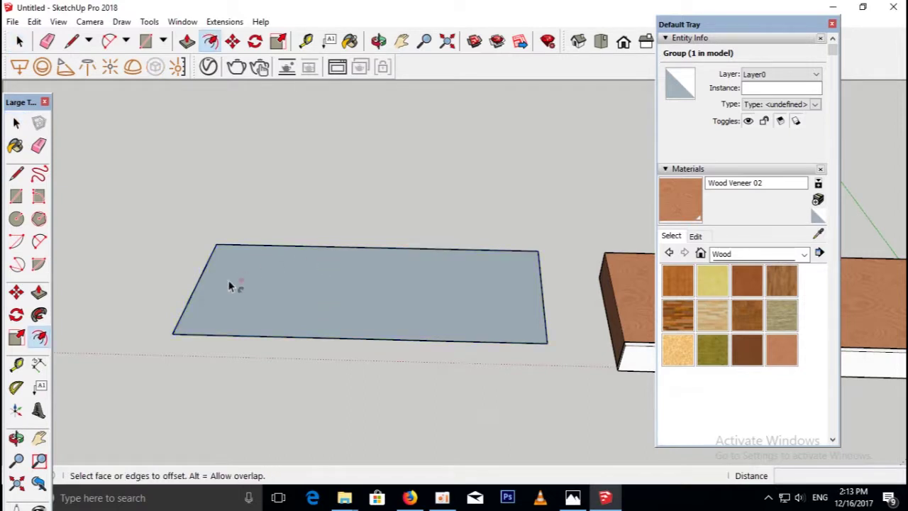
left_click(18, 123)
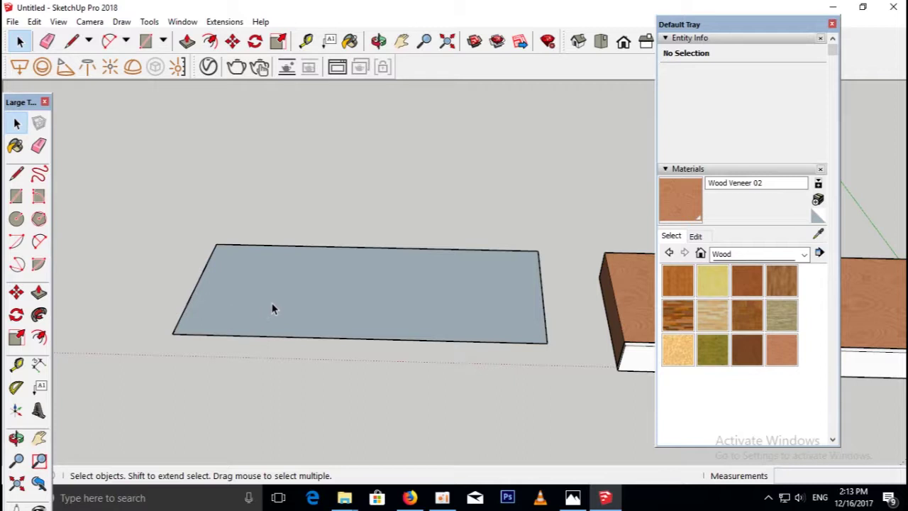
key("r")
left_click(215, 244)
left_click(548, 342)
middle_click_drag(355, 284, 365, 263)
key("f")
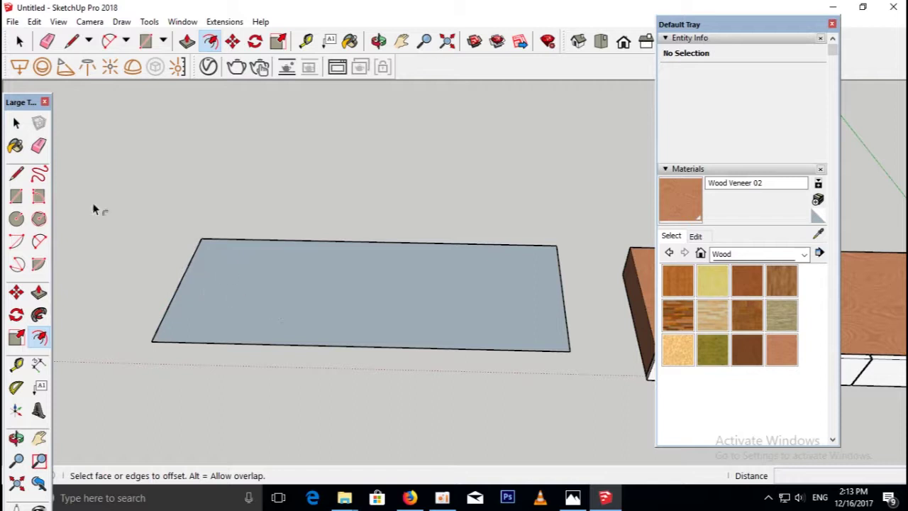
left_click(17, 124)
- Select the panel group and redraw the rectangle from its top-left to bottom-right corner
left_click(274, 297)
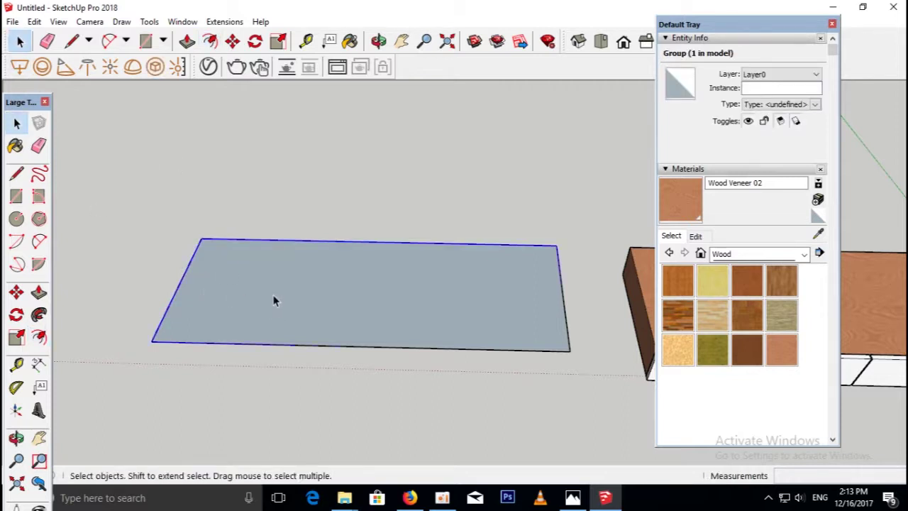
key("r")
left_click(201, 238)
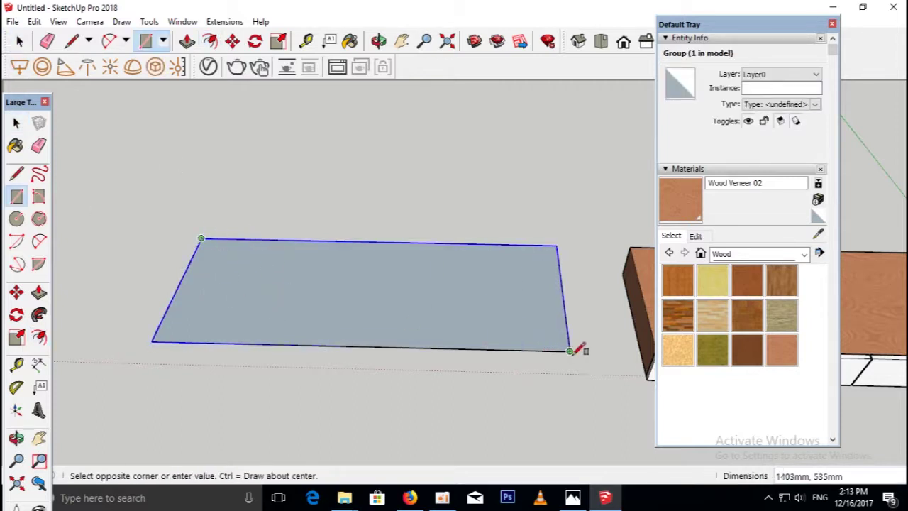
left_click(570, 350)
key("f")
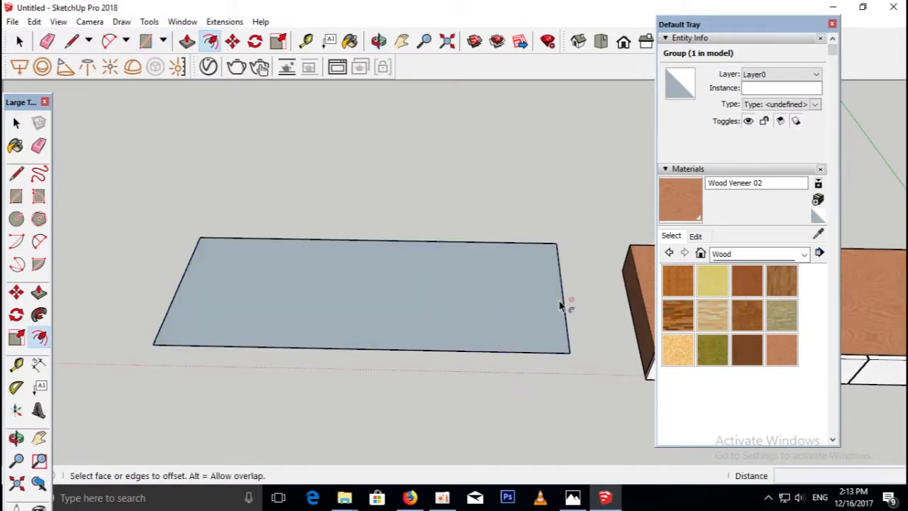
left_click(17, 124)
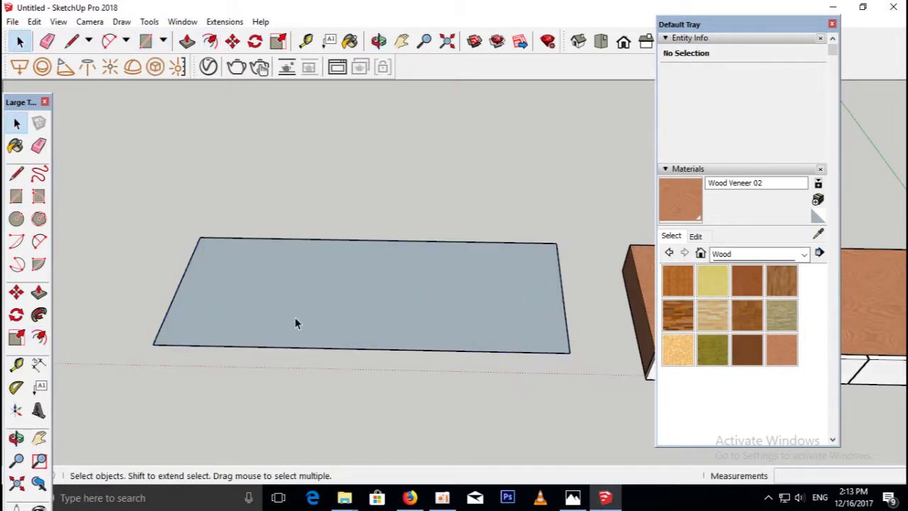
left_click(294, 318)
- Inside the panel group, offset the face inward by 100 mm
double_click(284, 313)
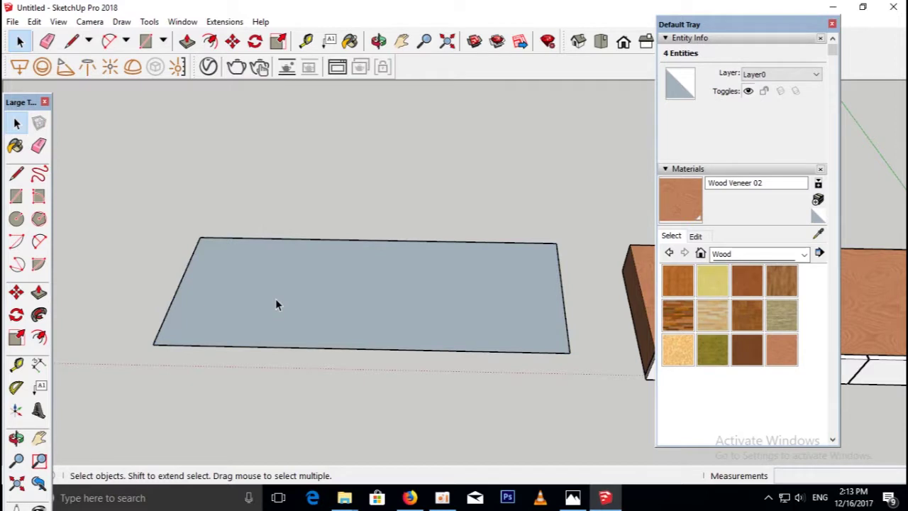
left_click(269, 323)
double_click(269, 320)
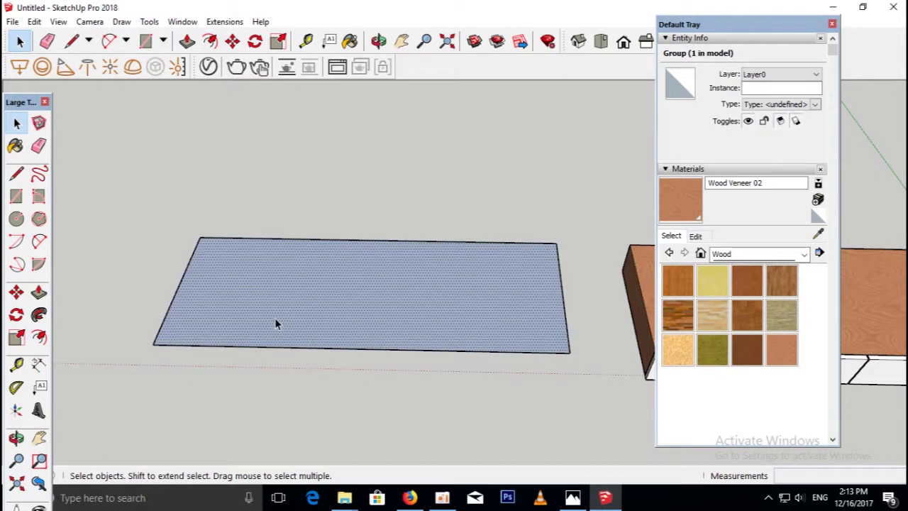
key("p")
key("f")
left_click(239, 238)
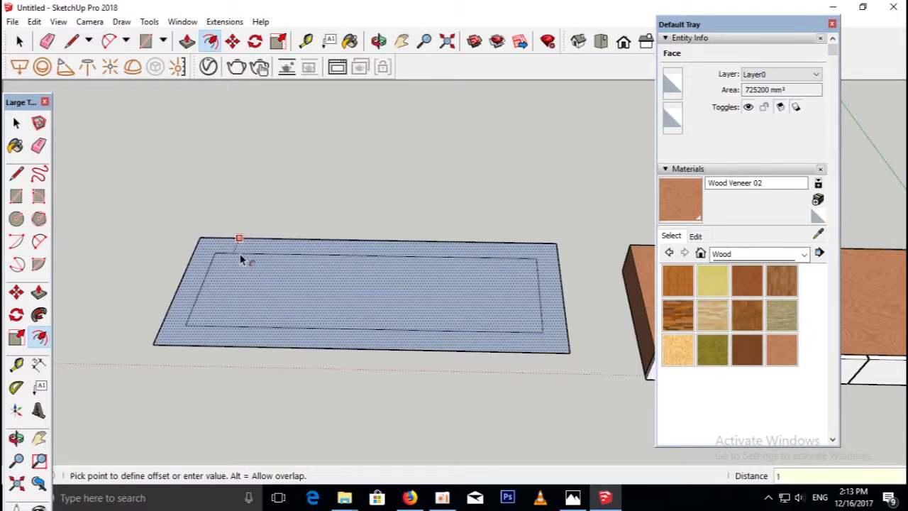
type("00")
key("Return")
- Zoom in on the inset and start a tape measurement from the panel's right edge
scroll(234, 256, "up", 1)
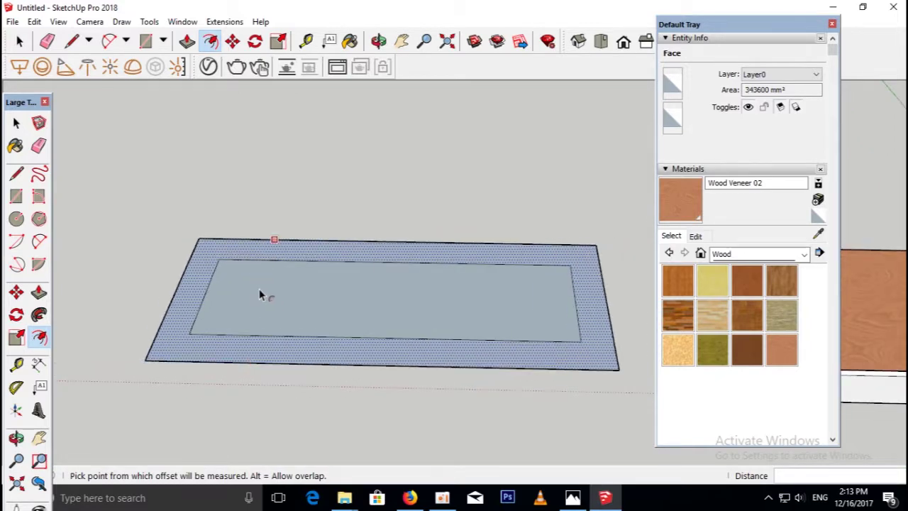
scroll(260, 295, "down", 1)
scroll(260, 295, "up", 1)
scroll(345, 304, "down", 1)
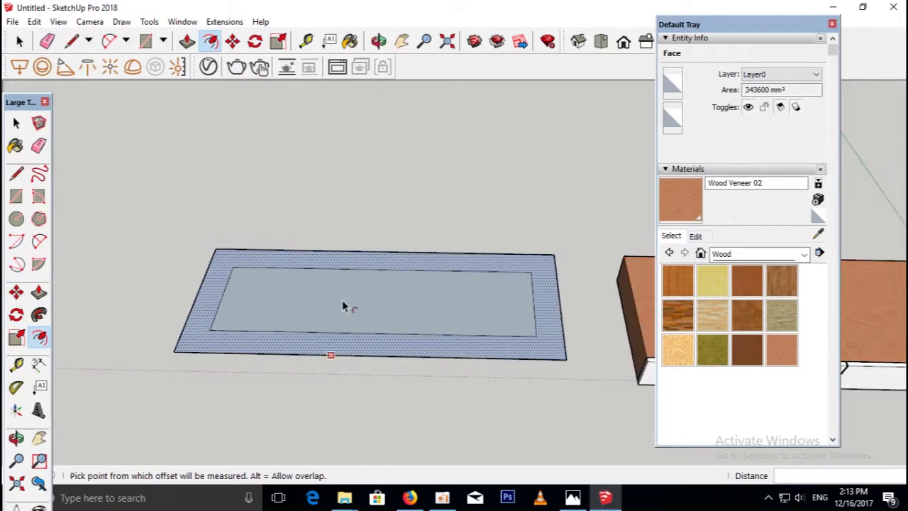
scroll(457, 327, "up", 1)
key("t")
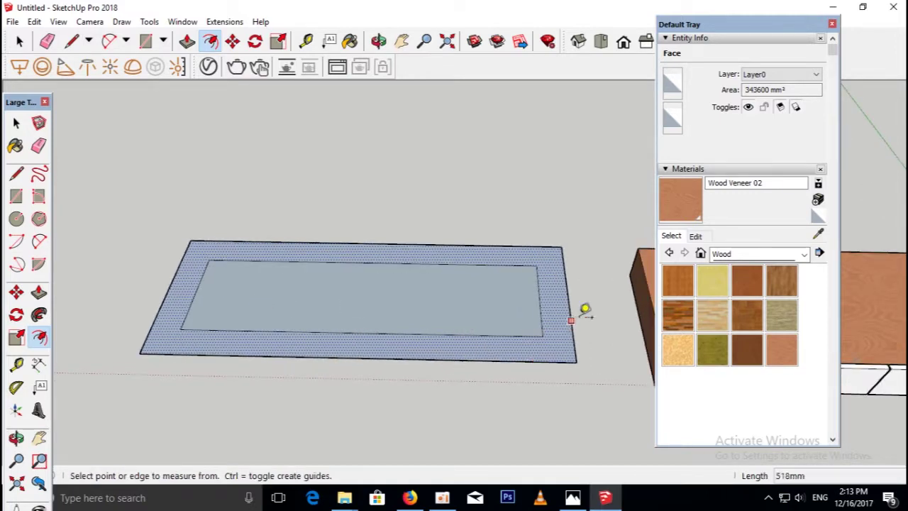
left_click(571, 319)
- Place guide lines 70 mm in from the panel's right and left edges
left_click(540, 298)
type("70")
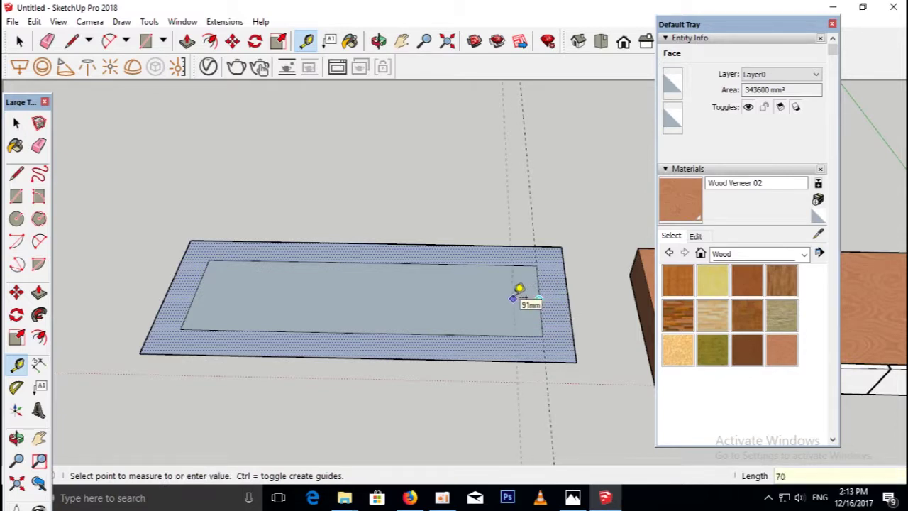
key("Return")
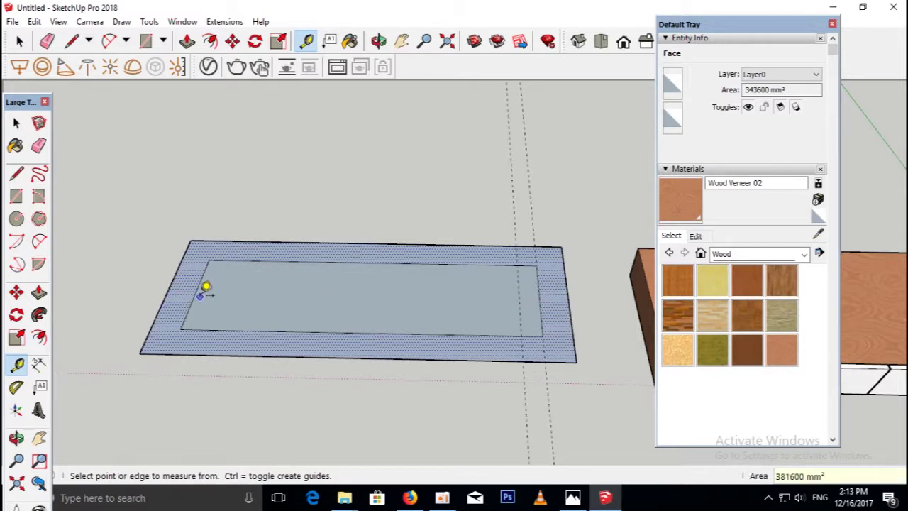
left_click(178, 278)
left_click(216, 245)
left_click(218, 241)
type("70")
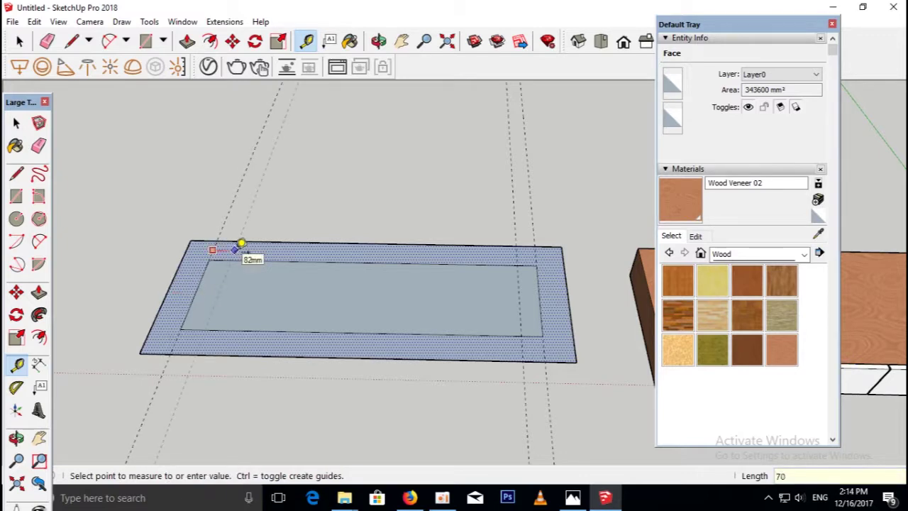
left_click(213, 263)
mouse_move(213, 264)
middle_mouse_down()
mouse_move(231, 310)
mouse_move(206, 322)
middle_mouse_up()
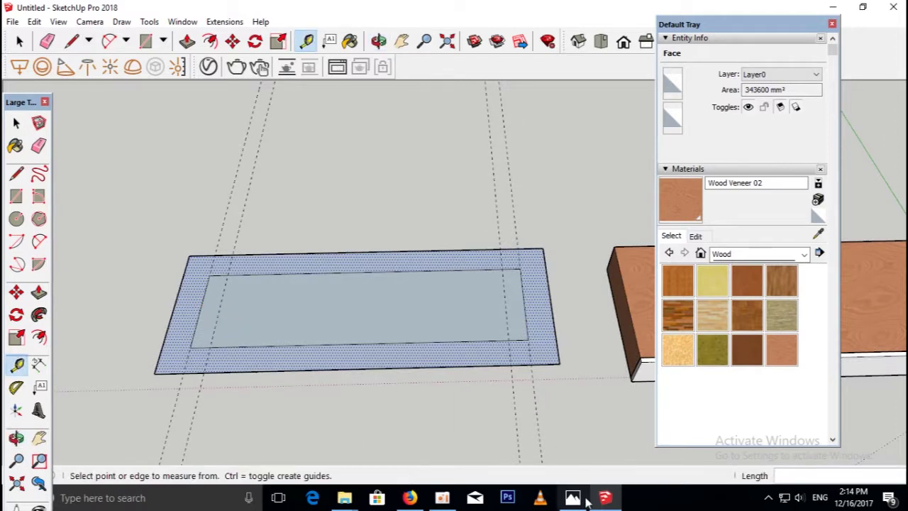
- Check the desk reference photo and hide it again
left_click(573, 497)
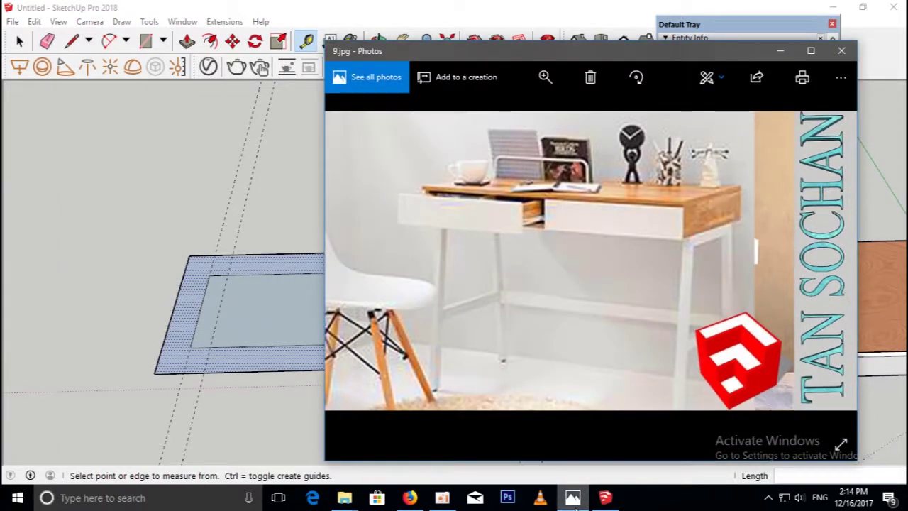
left_click(573, 498)
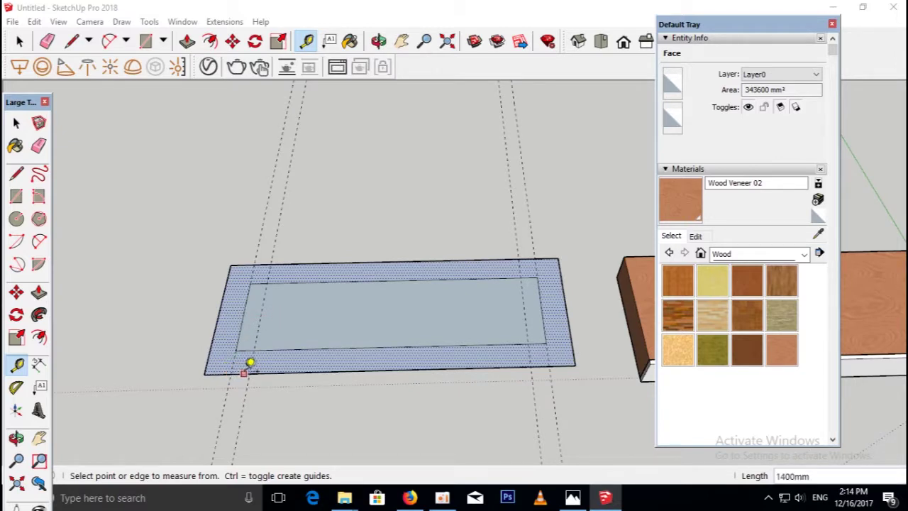
left_click(16, 196)
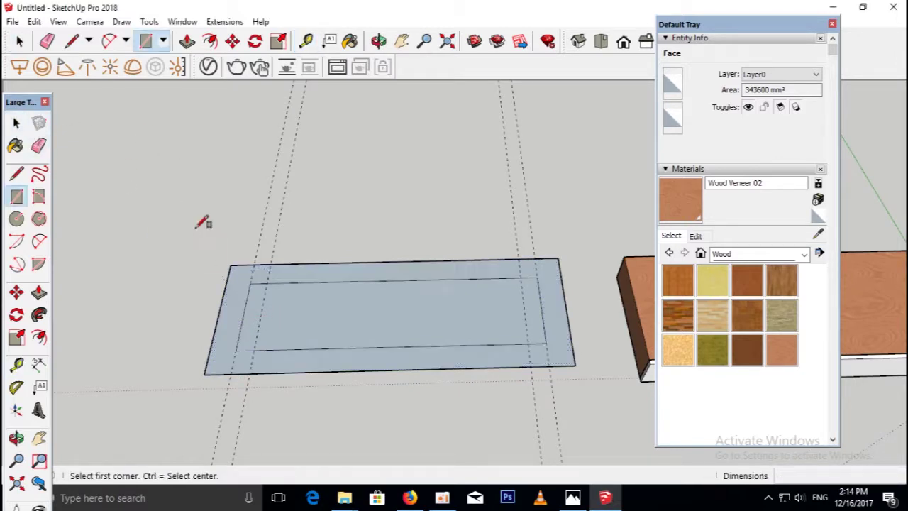
- Draw the 70 mm left and right end strips along the guides on the base
left_click(235, 366)
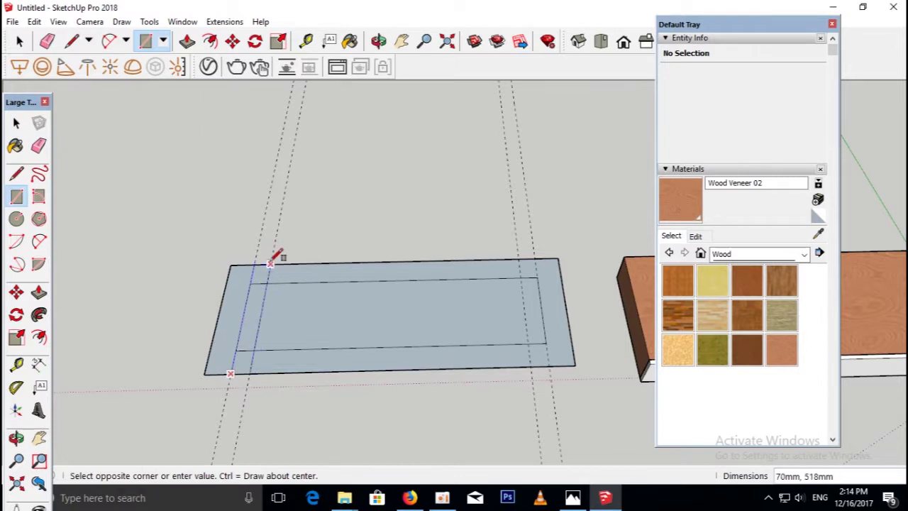
left_click(278, 255)
left_click(548, 366)
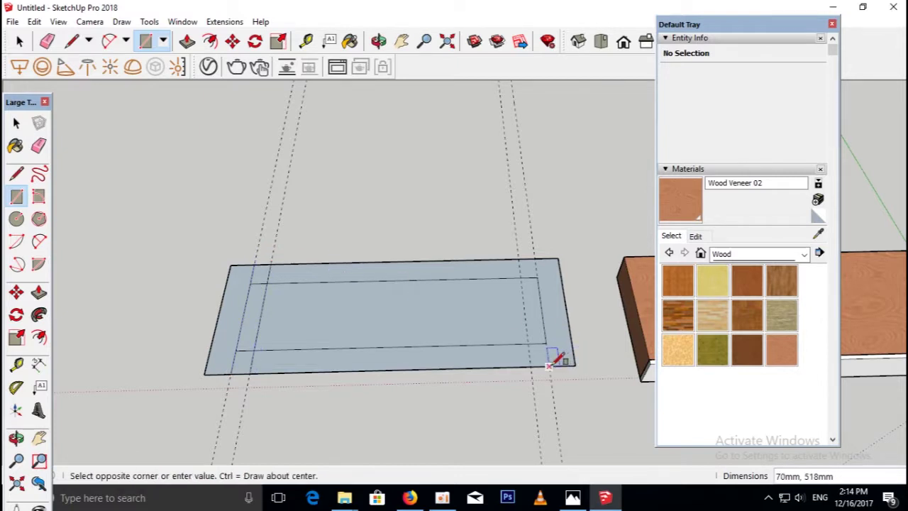
left_click(518, 254)
left_click(519, 258)
key("space")
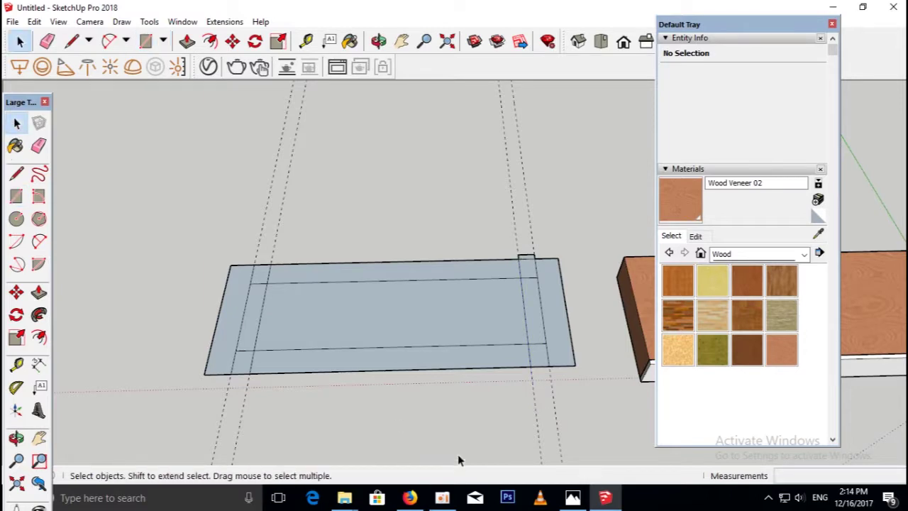
- Recheck the reference photo and inspect the base's short end edge
left_click(567, 498)
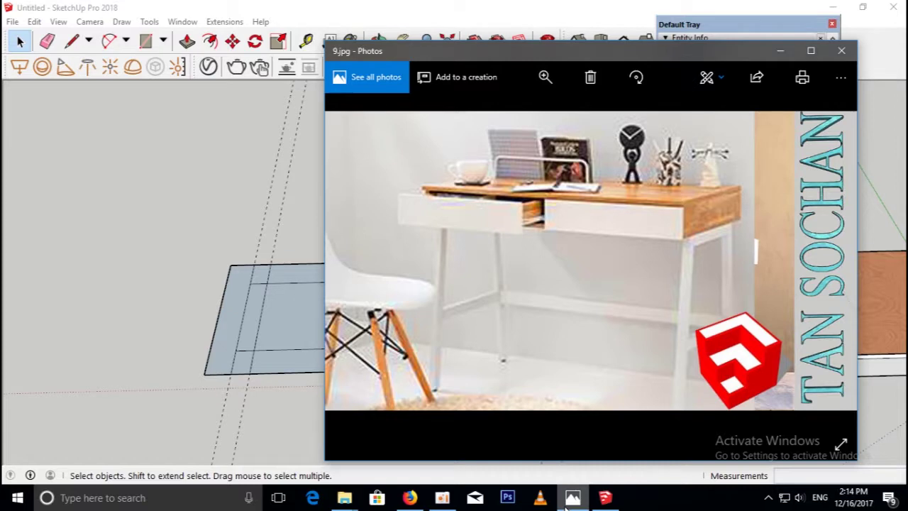
left_click(573, 499)
scroll(450, 300, "up", 3)
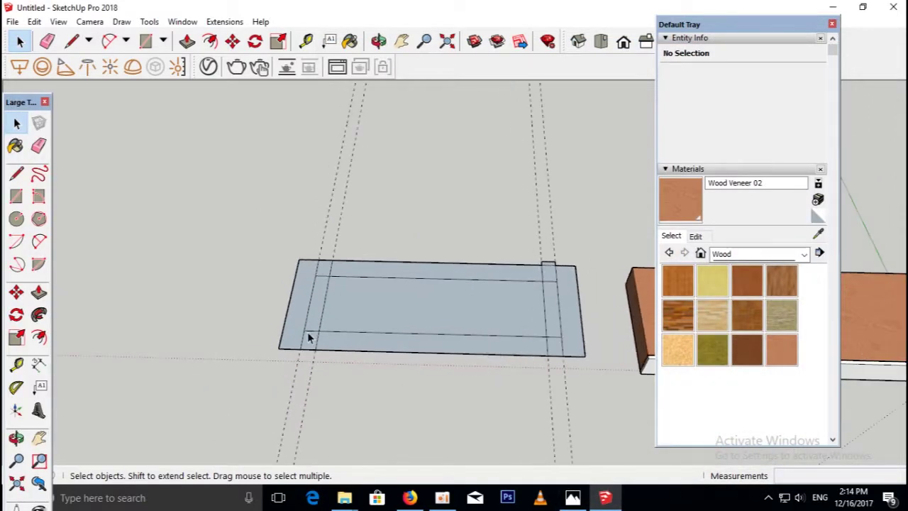
left_click(315, 333)
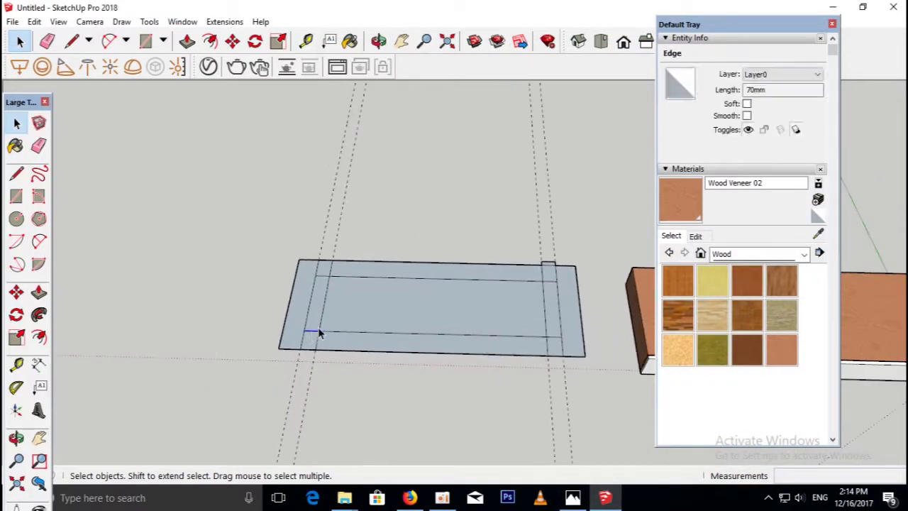
- Push/pull the left end strip up 650 mm into an upright board, then view the photo
left_click(321, 274)
key("Escape")
scroll(326, 320, "up", 1)
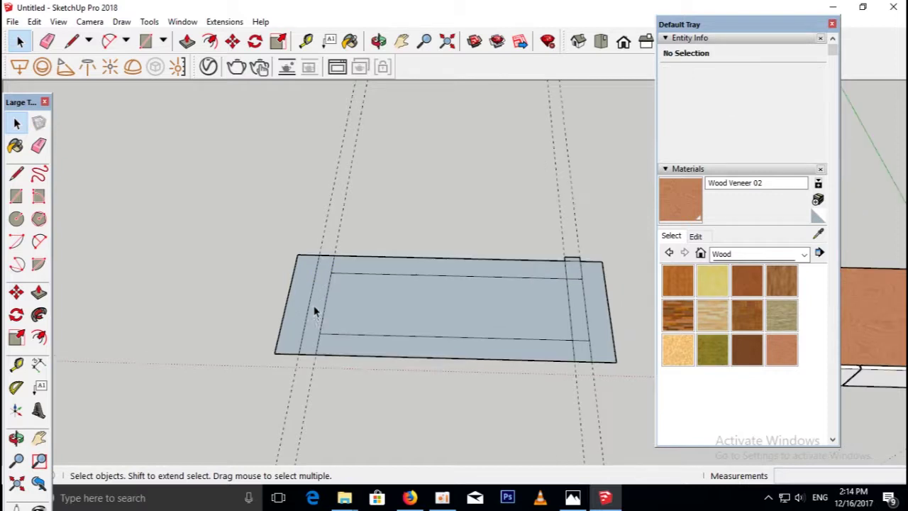
key("r")
left_click(299, 353)
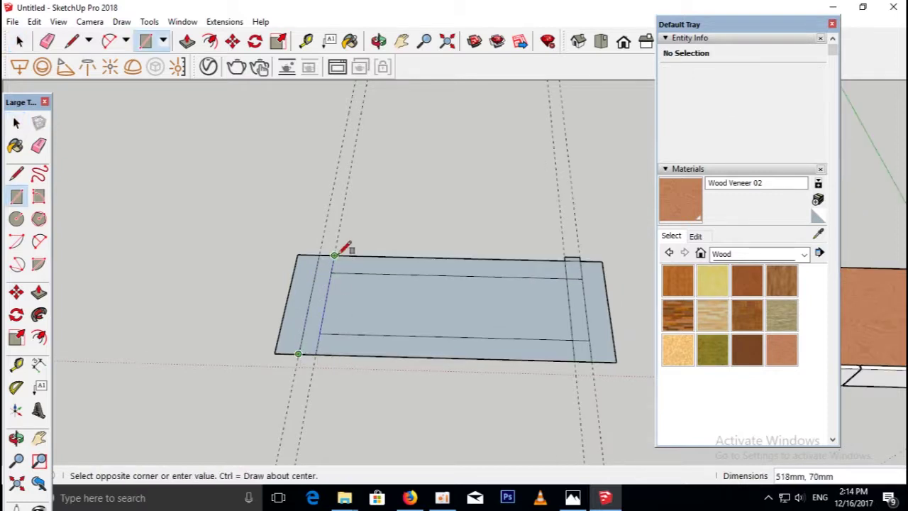
middle_click_drag(344, 247, 319, 332)
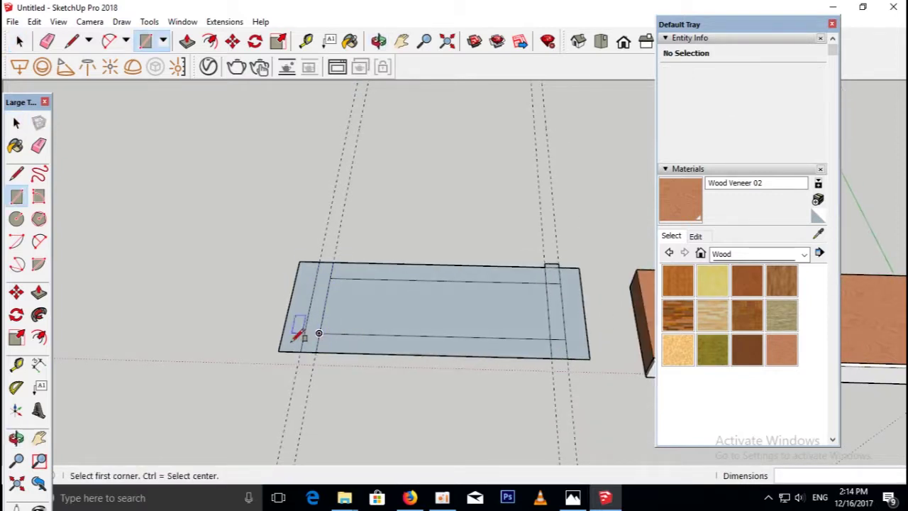
key("p")
left_click_drag(312, 334, 312, 224)
type("650")
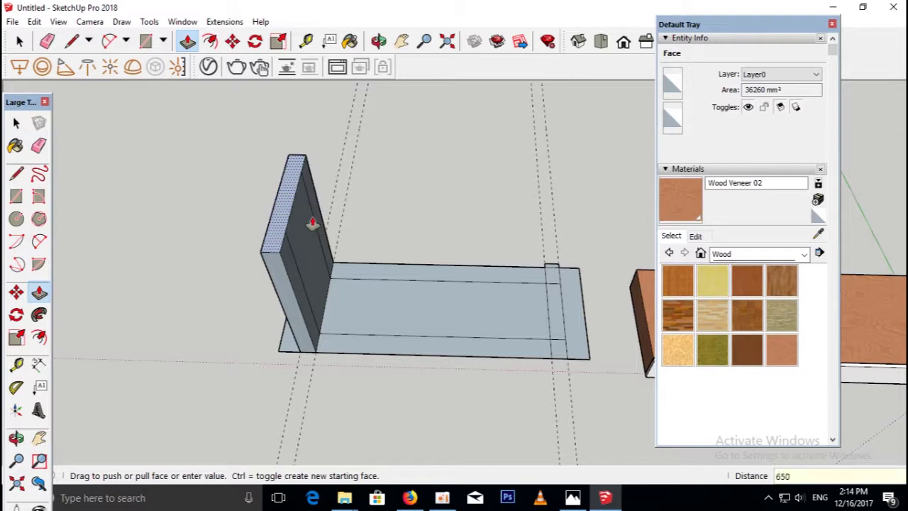
mouse_move(310, 219)
middle_mouse_down()
mouse_move(308, 305)
mouse_move(328, 233)
mouse_move(338, 267)
mouse_move(288, 209)
mouse_move(308, 215)
mouse_move(253, 267)
mouse_move(296, 228)
middle_mouse_up()
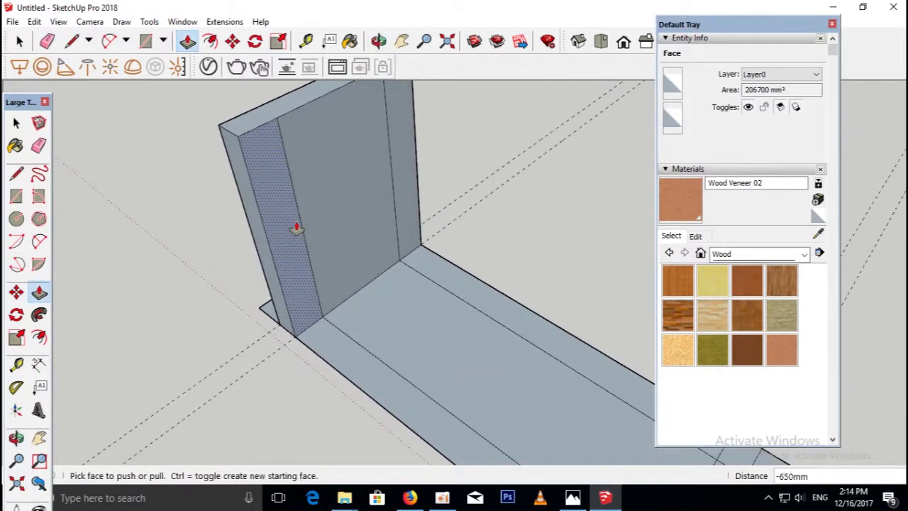
left_click(572, 498)
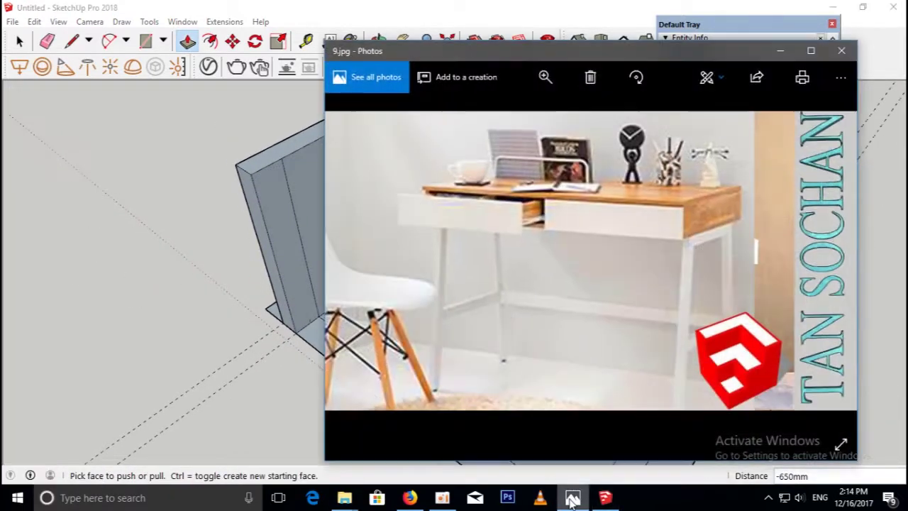
- Hide the 9.jpg photo, orbit to the board's front and zoom in with Select active
left_click(572, 498)
left_click(572, 497)
left_click(573, 498)
middle_click_drag(269, 158, 365, 232)
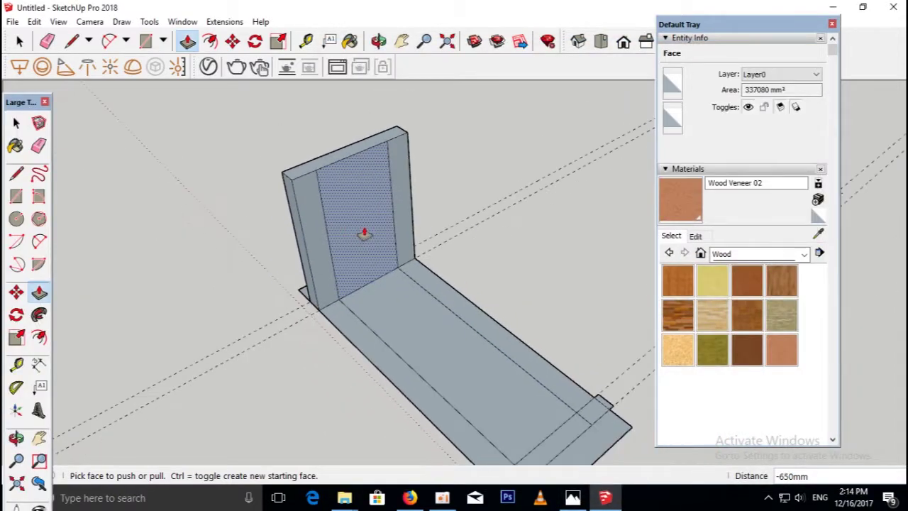
left_click(16, 123)
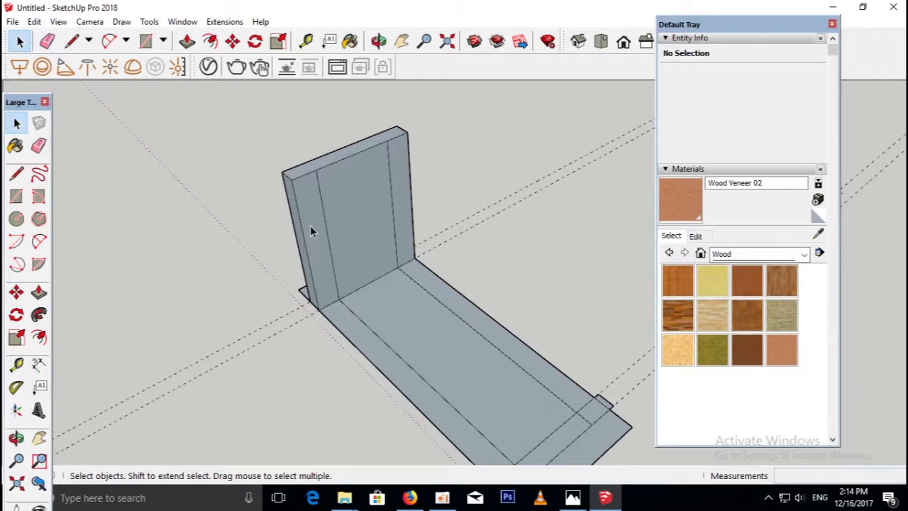
scroll(312, 219, "up", 2)
scroll(316, 211, "up", 1)
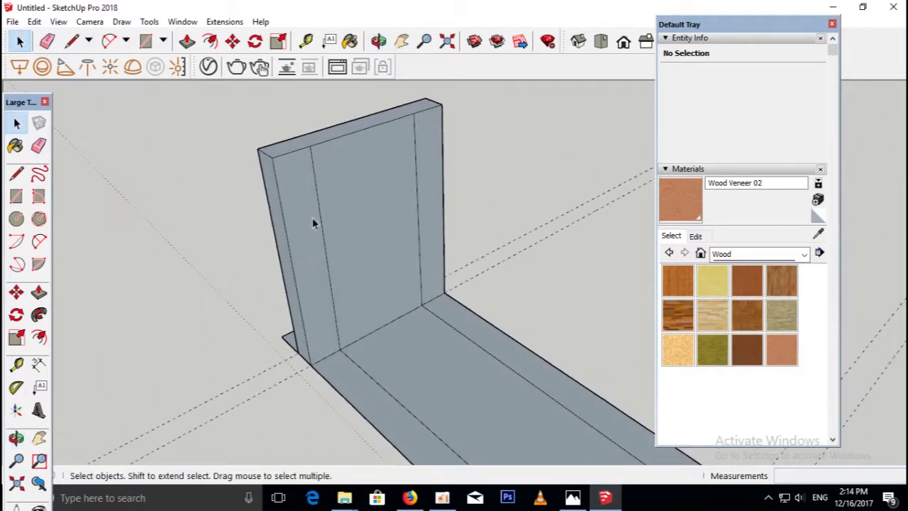
scroll(312, 222, "up", 1)
scroll(368, 261, "up", 1)
scroll(310, 299, "up", 1)
scroll(314, 296, "down", 1)
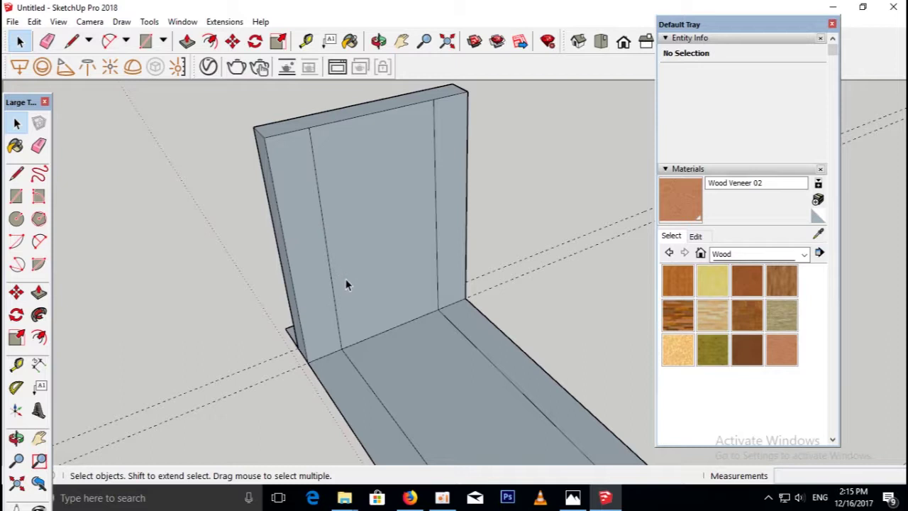
- Place guides just inside the board's left edge and 70 mm in from its right edge
key("t")
left_click(305, 264)
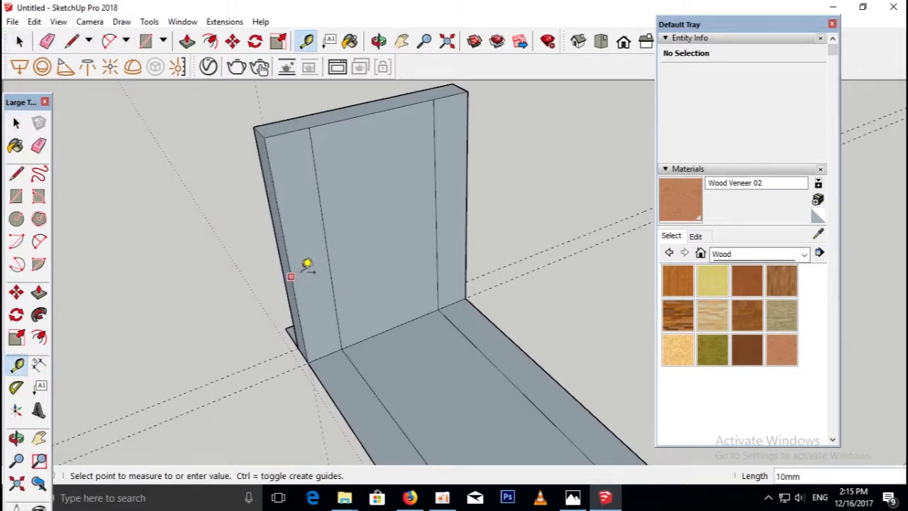
scroll(312, 264, "up", 1)
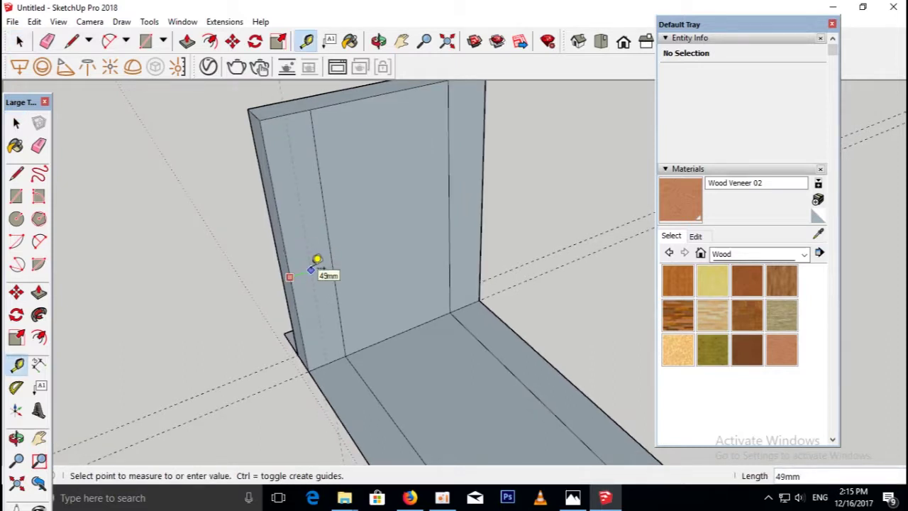
left_click(316, 260)
scroll(446, 202, "down", 1)
scroll(461, 170, "up", 1)
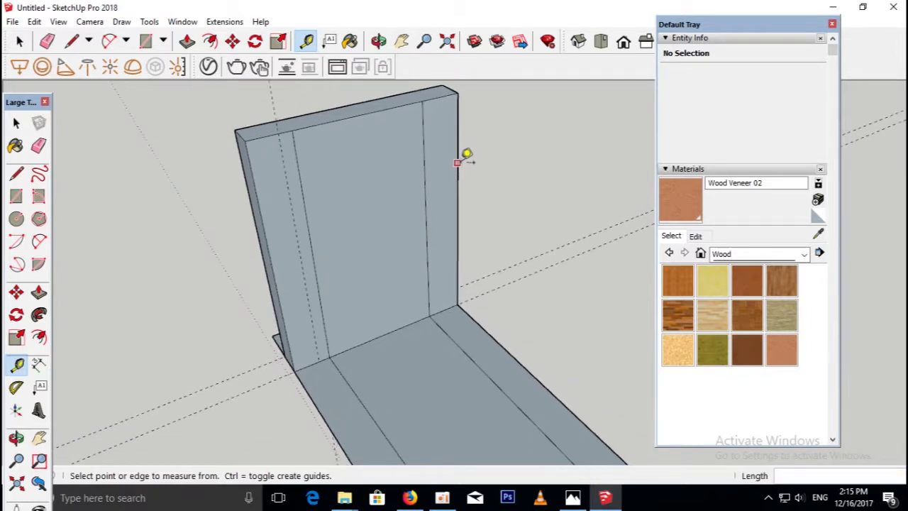
left_click(457, 162)
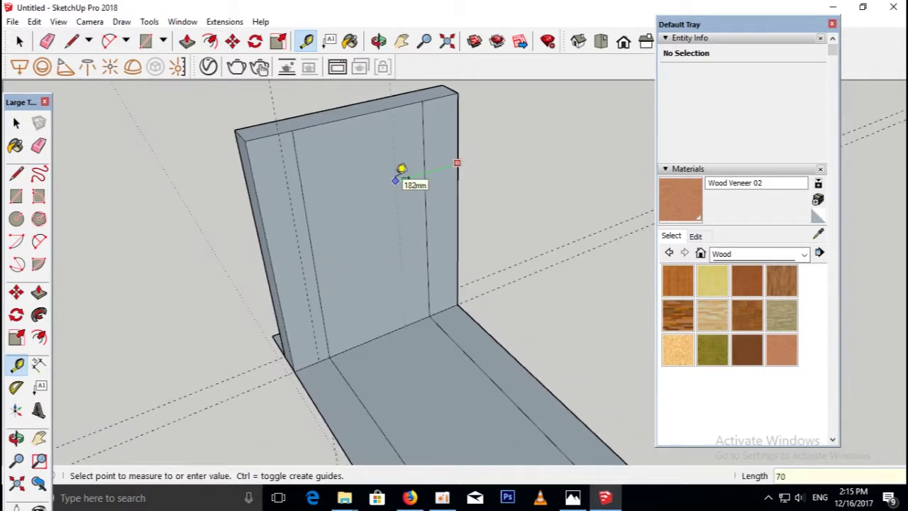
left_click(401, 169)
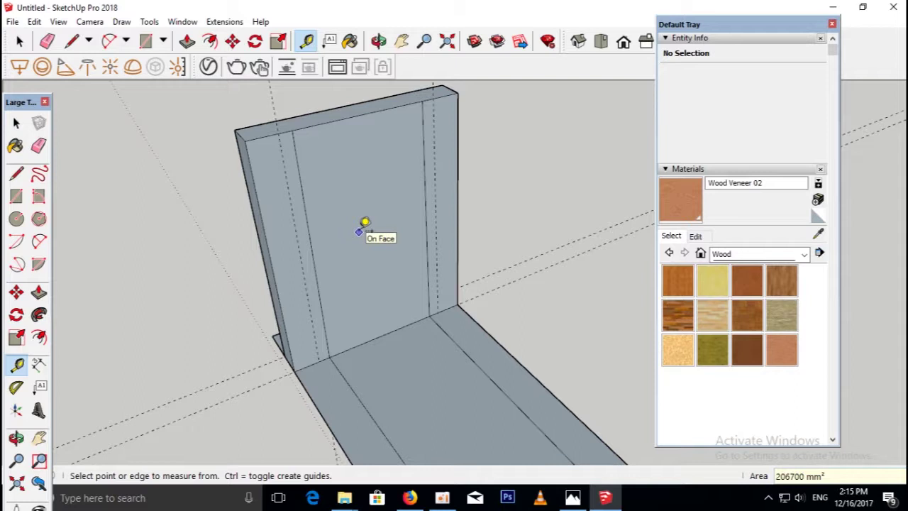
key("l")
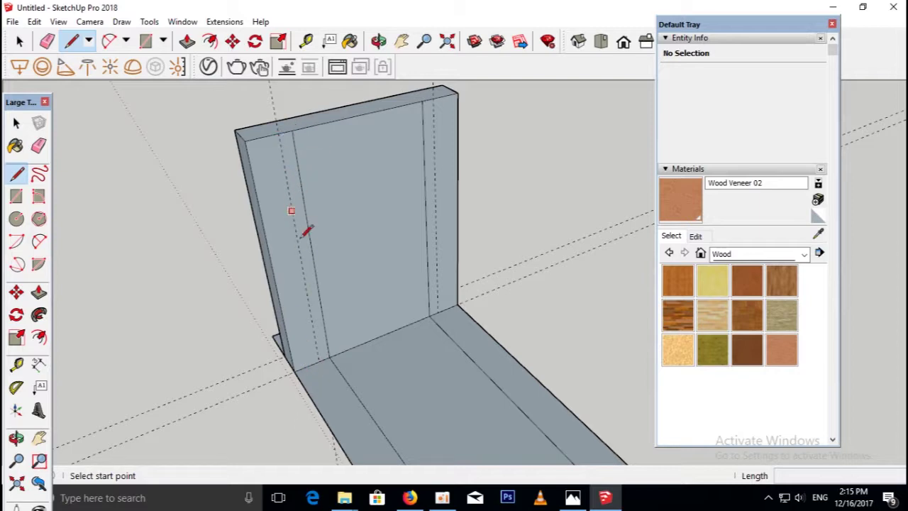
left_click(572, 497)
- Hide the photo and place 70 mm guides from the board's left guide and right edge
left_click(572, 499)
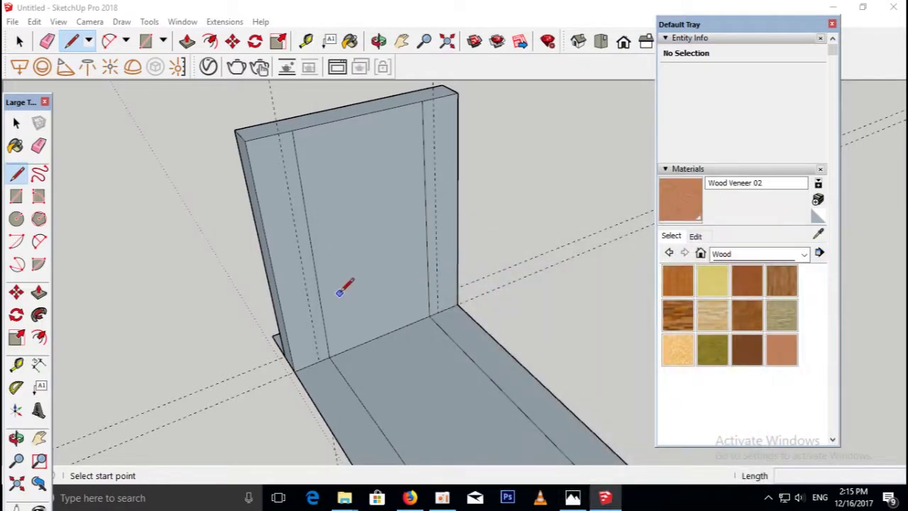
middle_click_drag(340, 293, 306, 282)
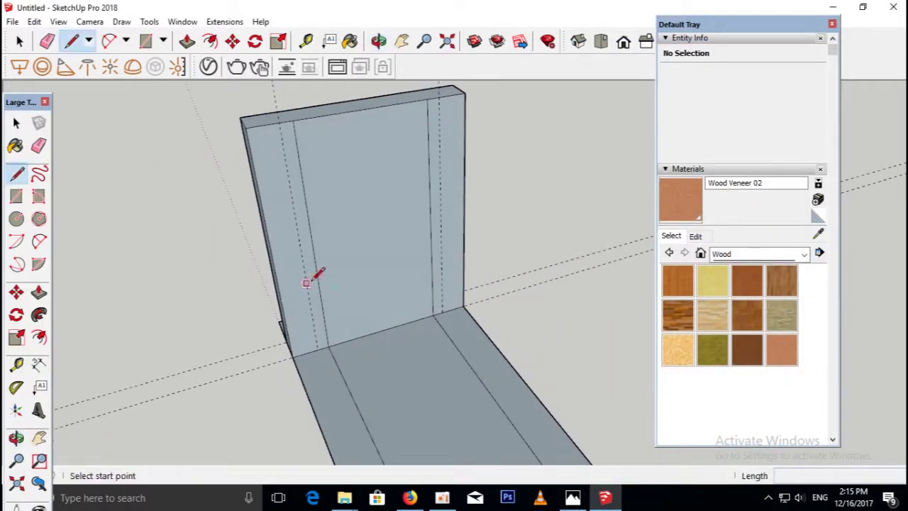
key("r")
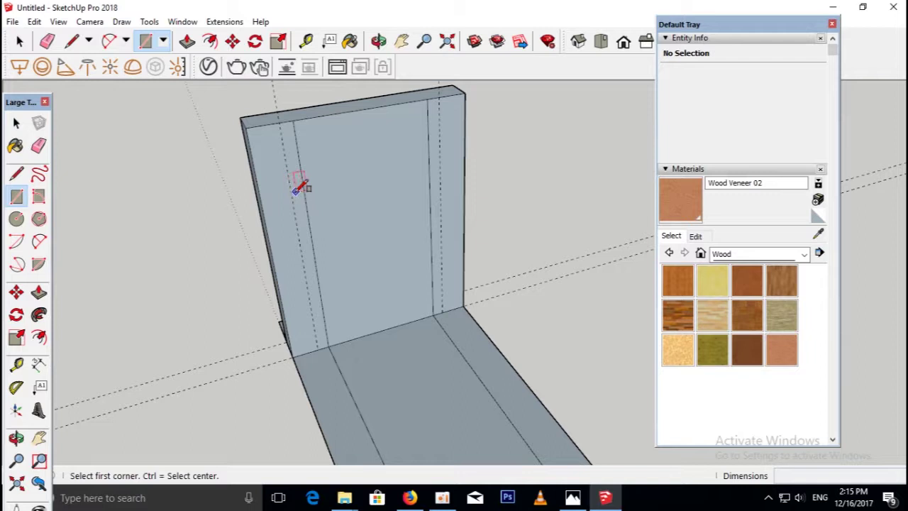
key("t")
left_click(288, 176)
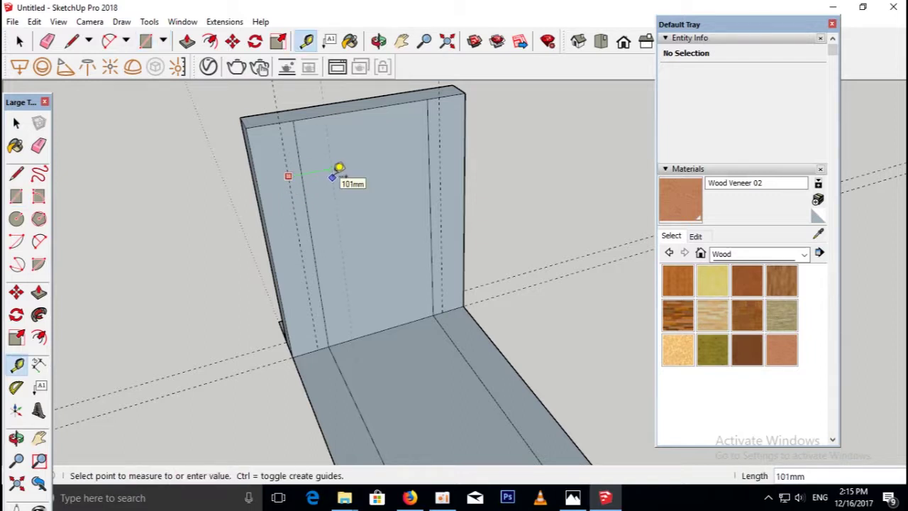
key("Return")
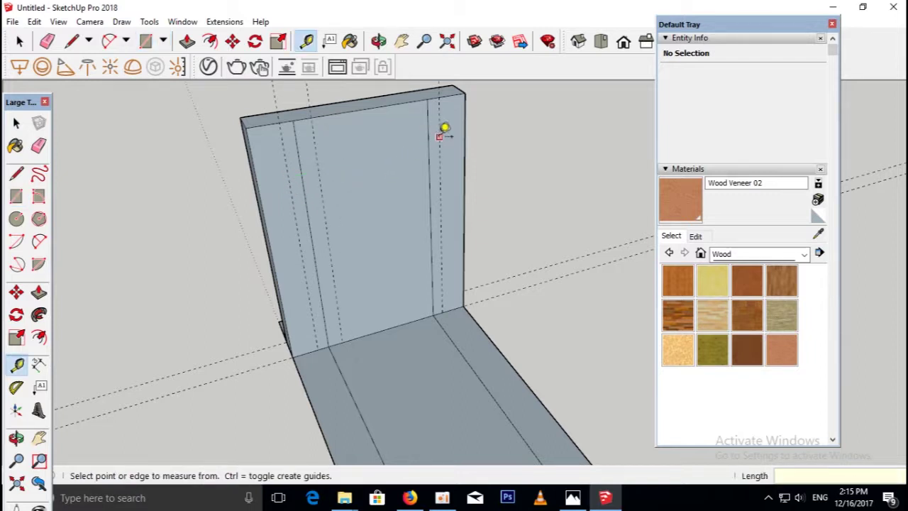
left_click(439, 129)
type("70")
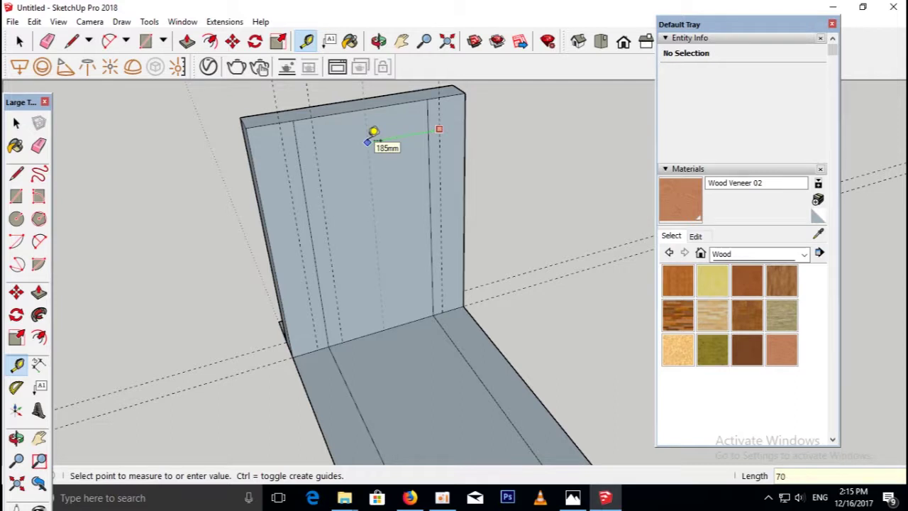
key("Return")
- Add further vertical guides on the board face measured from its left edge
mouse_move(383, 200)
middle_mouse_down()
mouse_move(348, 189)
mouse_move(346, 206)
middle_mouse_up()
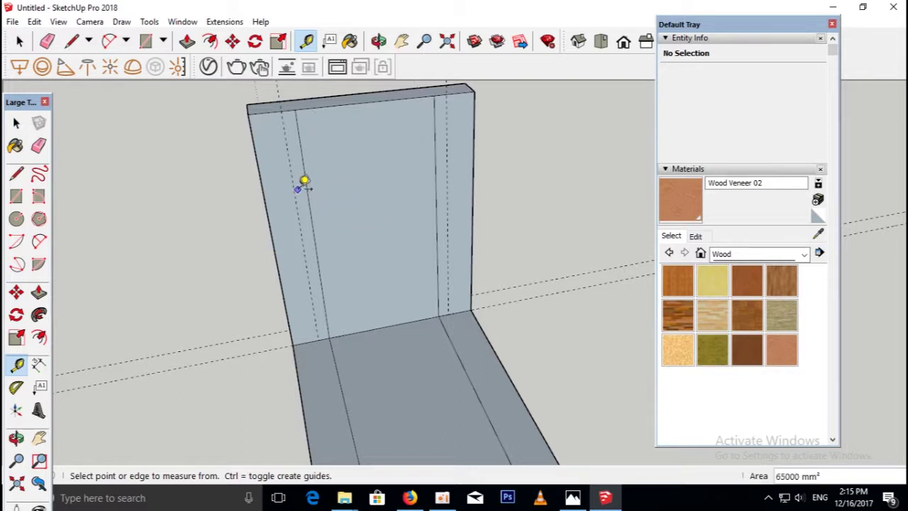
left_click(295, 182)
left_click(311, 173)
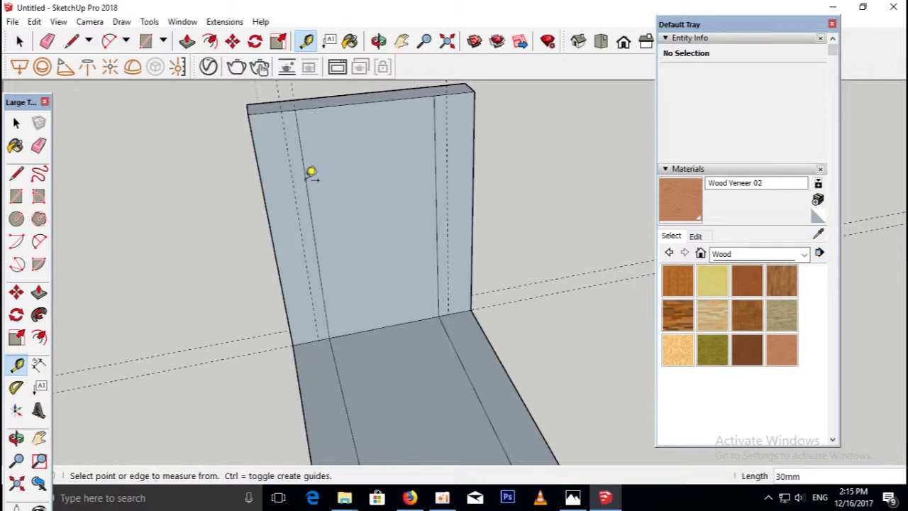
left_click(448, 139)
left_click(443, 136)
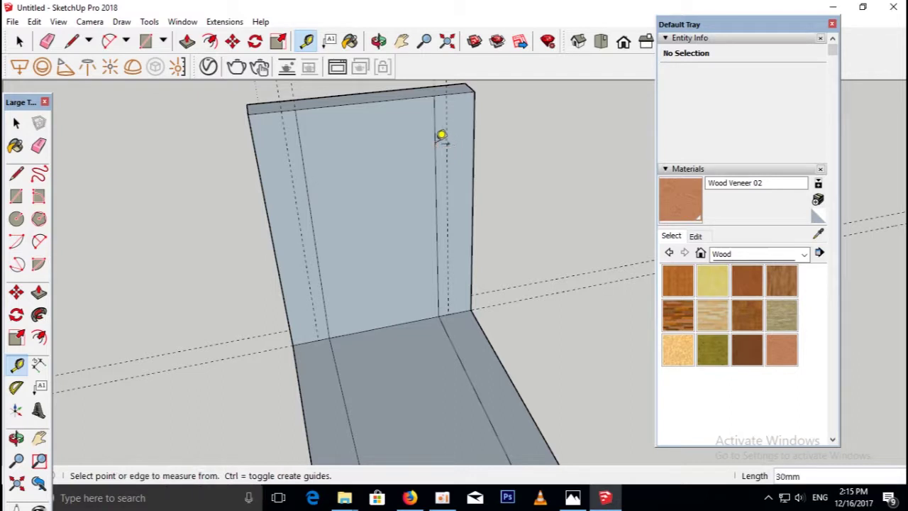
left_click(305, 179)
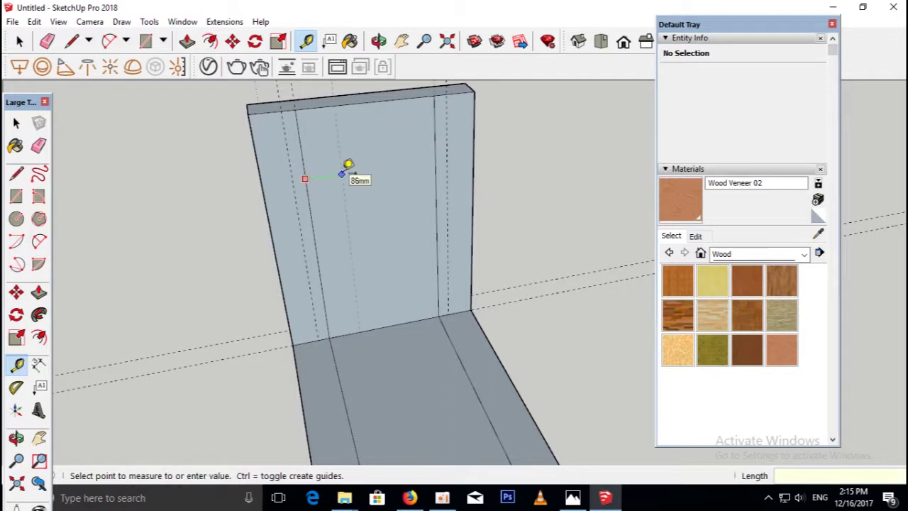
type("50")
left_click(341, 173)
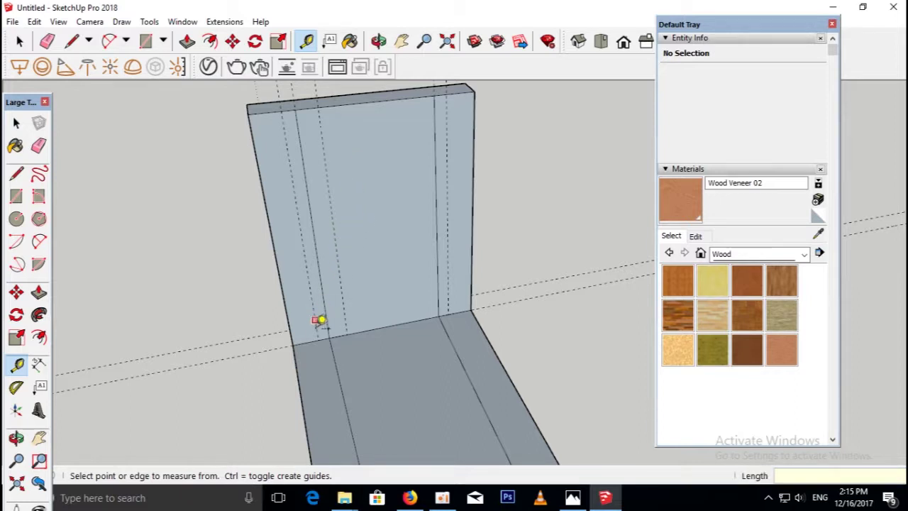
type("650")
left_click(284, 294)
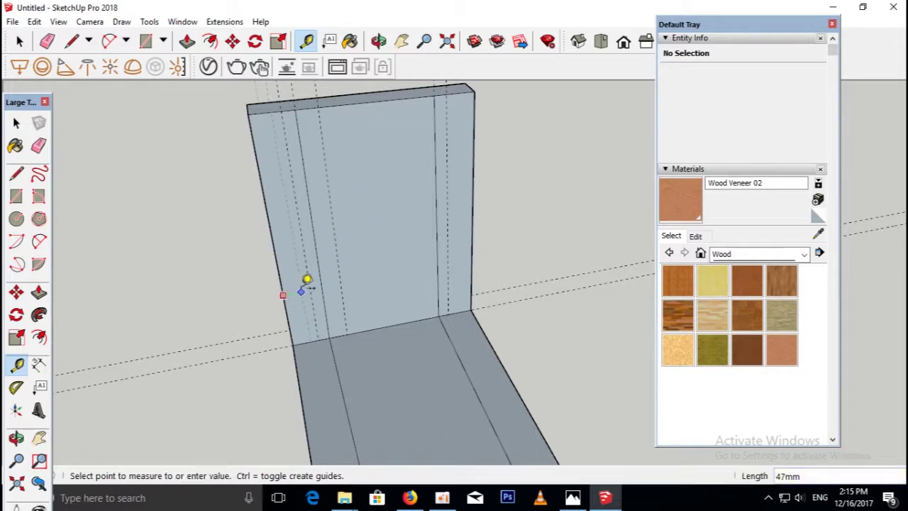
left_click(420, 289)
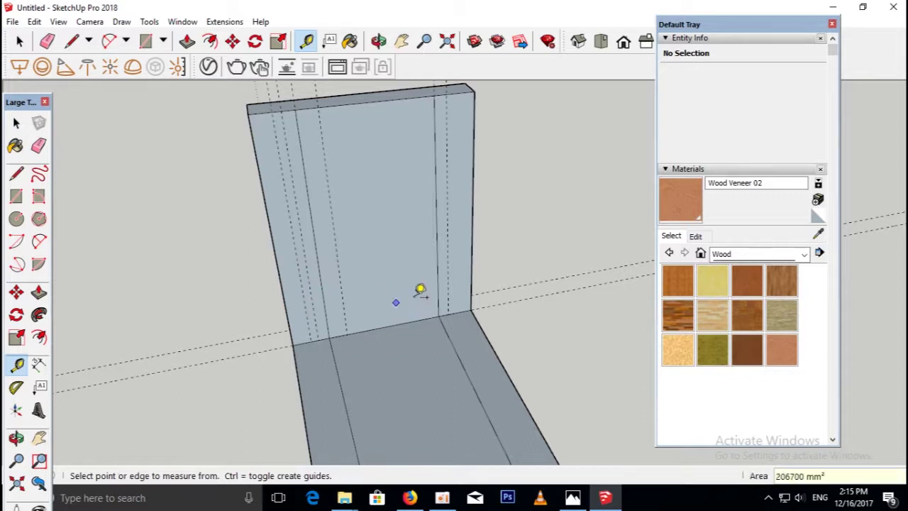
- Add guides near the board's right edge, then begin a line at the bottom-left corner
left_click(472, 241)
left_click(429, 228)
left_click(435, 218)
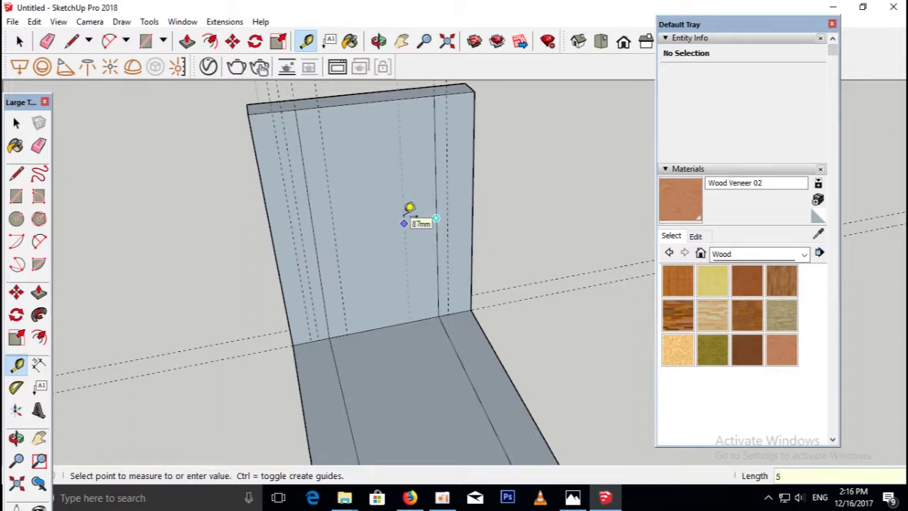
key("Return")
left_click(470, 261)
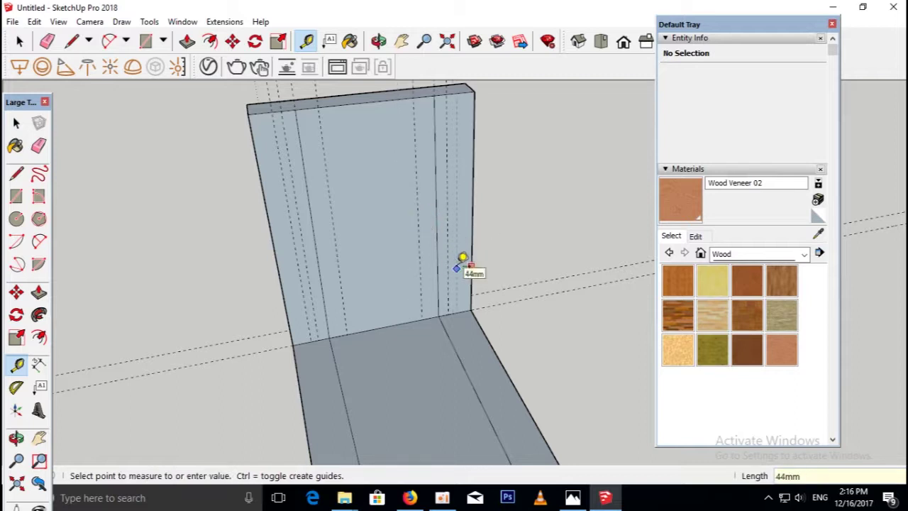
left_click(461, 258)
type("650")
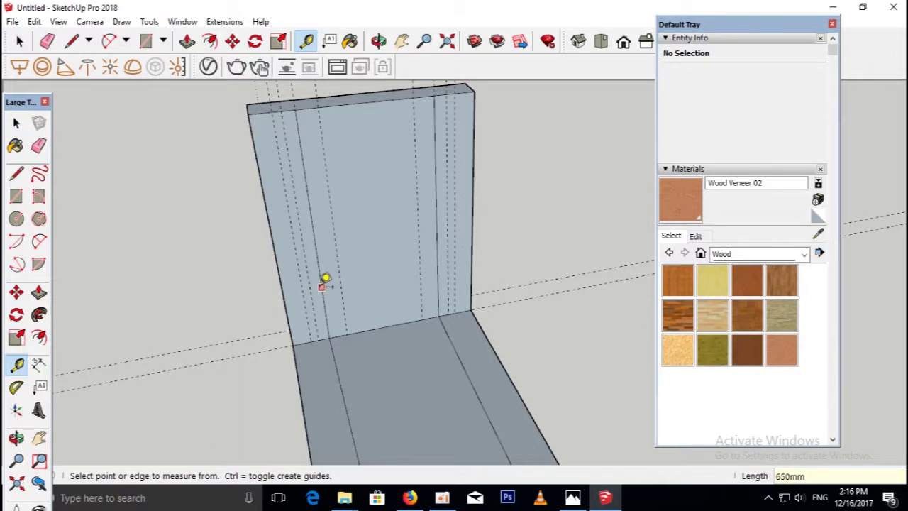
key("l")
left_click(292, 345)
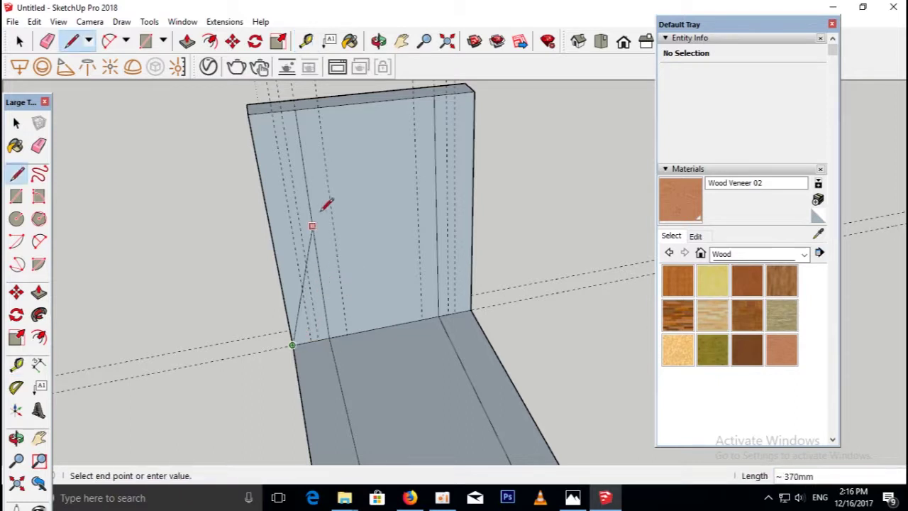
- Draw four slanted leg lines along the guides, two on each side of the panel
left_click(295, 110)
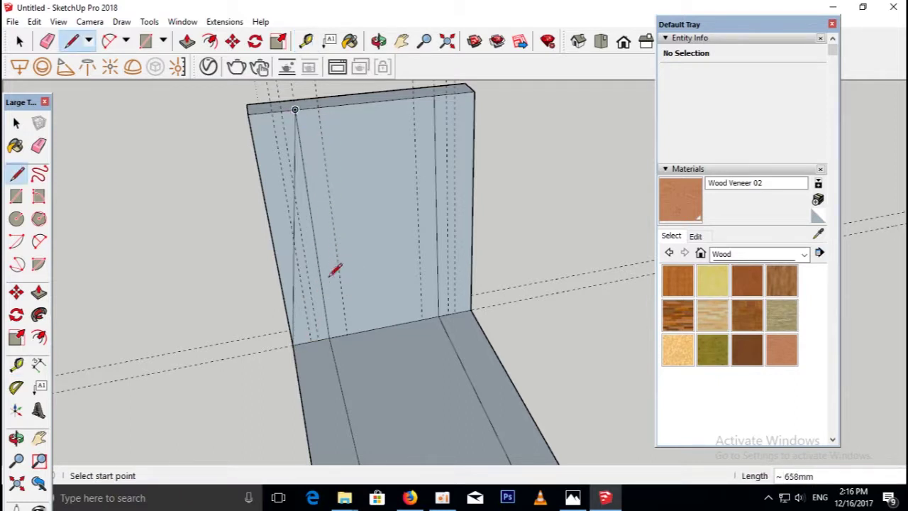
left_click(311, 341)
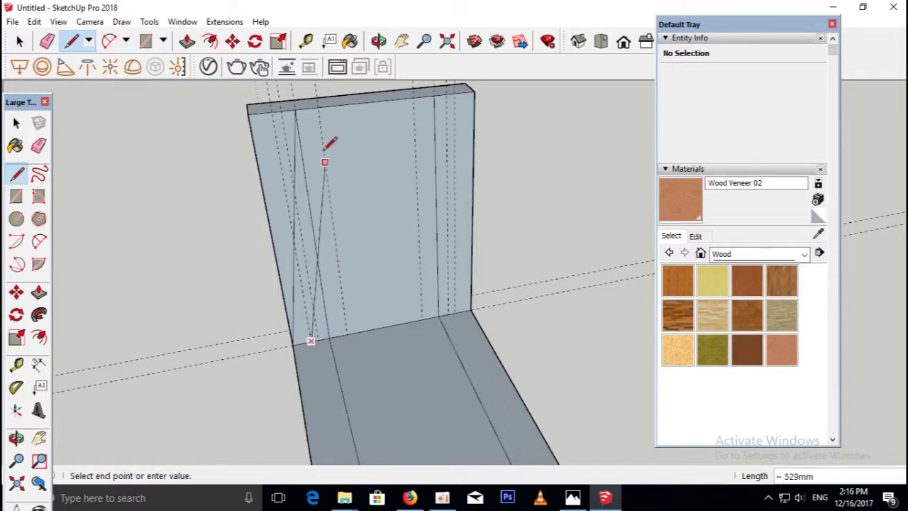
left_click(318, 105)
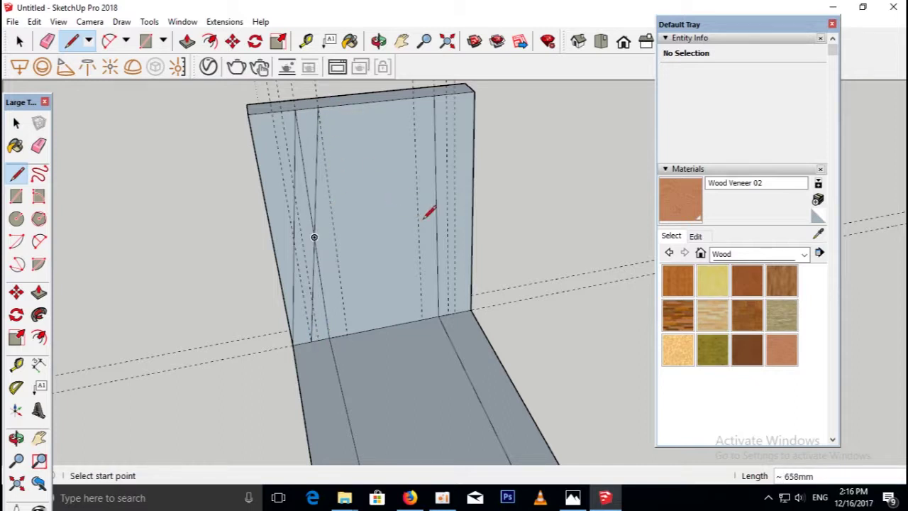
left_click(470, 310)
left_click(436, 95)
left_click(454, 312)
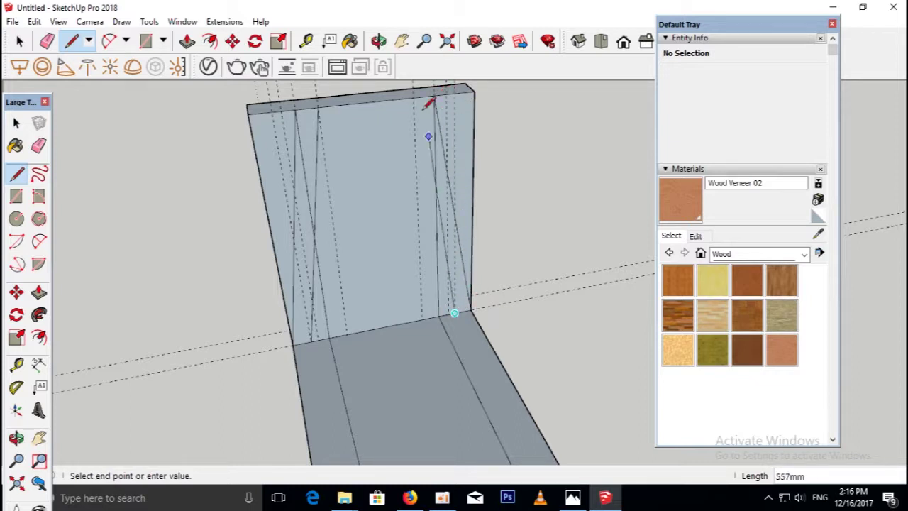
left_click(413, 97)
- Select and delete the leftover stray vertical edges on the panel
left_click(17, 124)
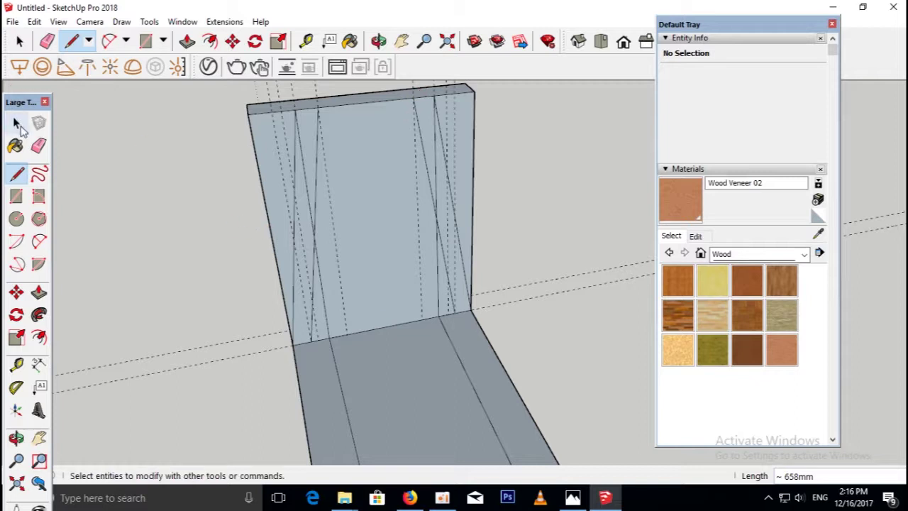
left_click(309, 332)
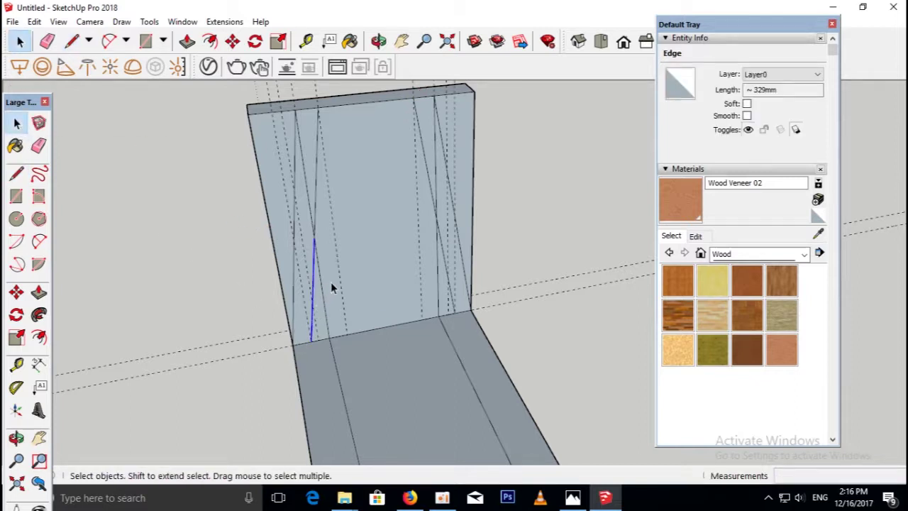
key("Delete")
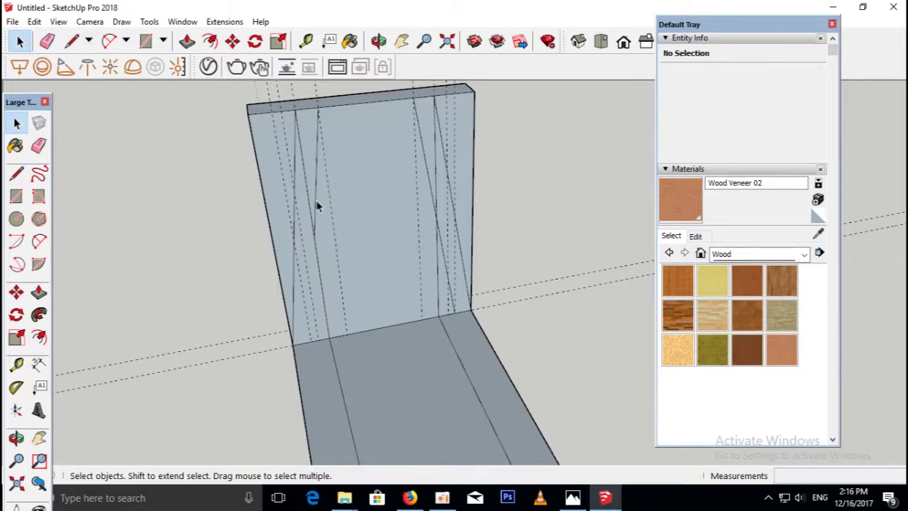
left_click(316, 227)
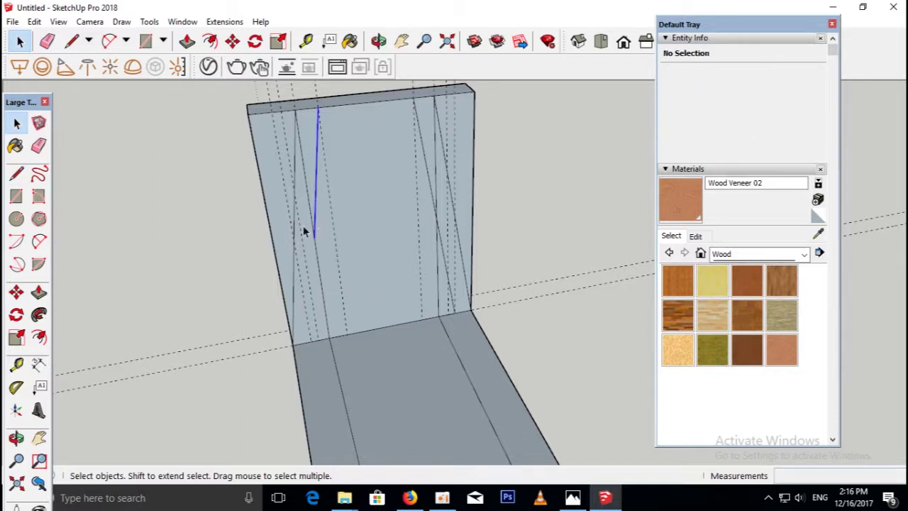
left_click(321, 277)
left_click(320, 286)
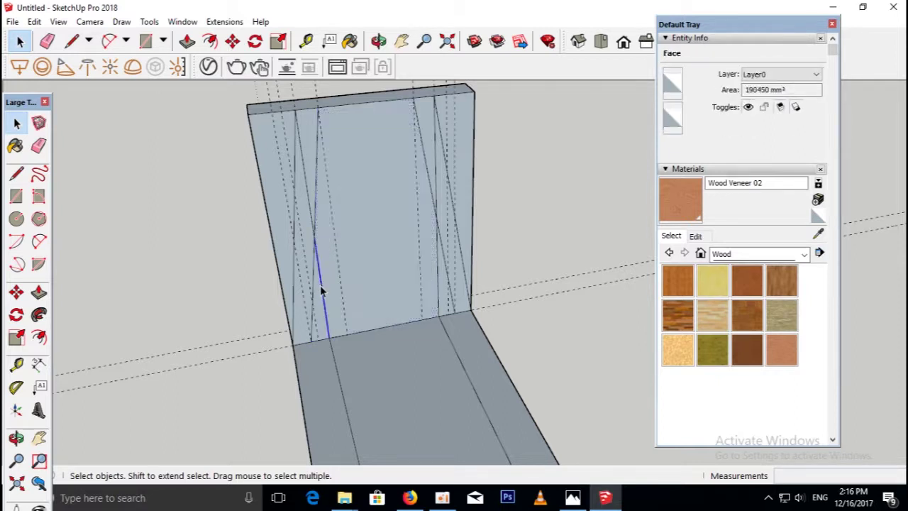
key("Delete")
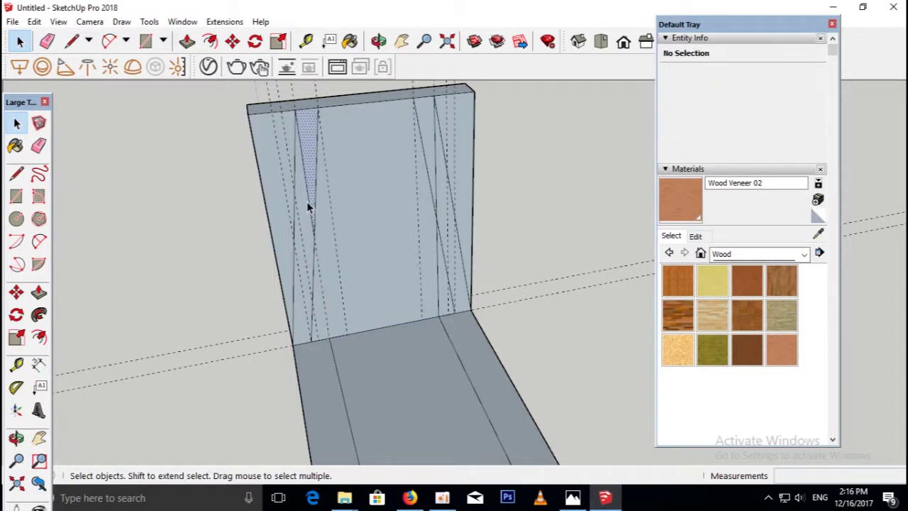
- Box-select and delete the floor slab, then select the small triangle at the panel base
scroll(342, 286, "down", 3)
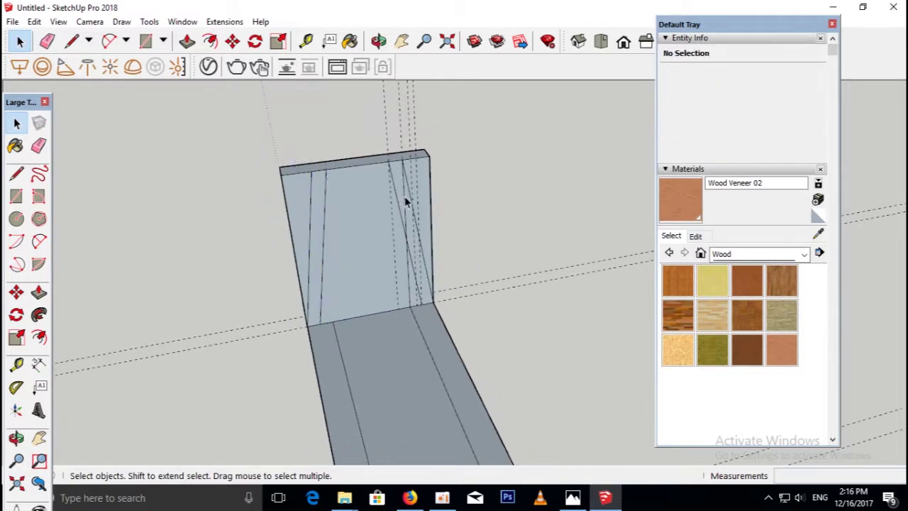
scroll(406, 199, "up", 1)
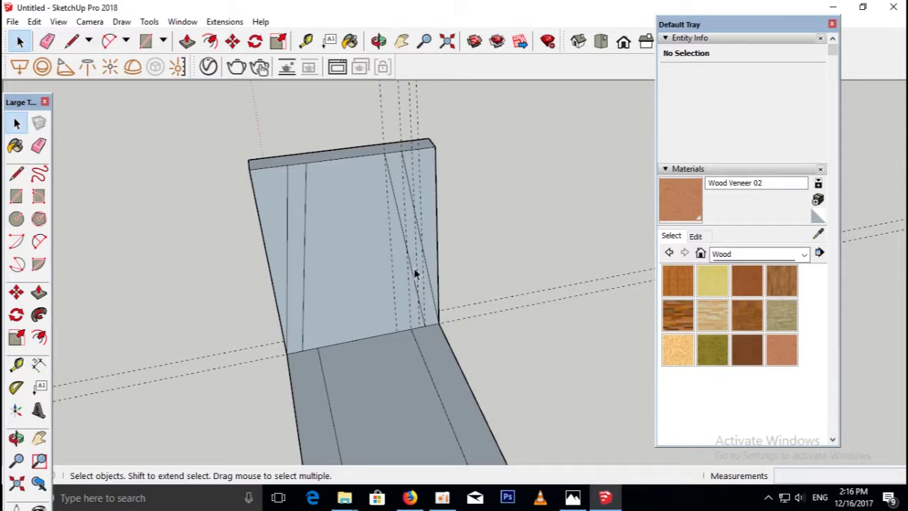
scroll(415, 273, "down", 1)
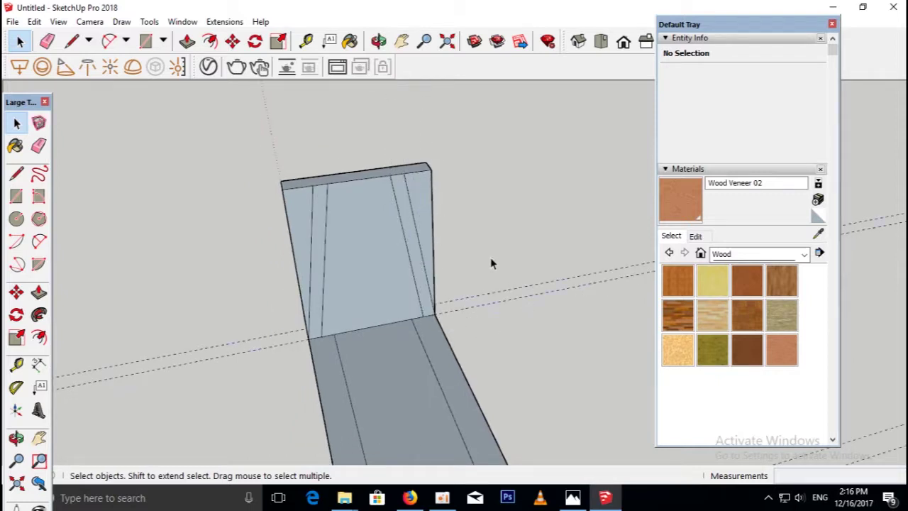
scroll(485, 261, "down", 1)
left_click_drag(487, 332, 304, 369)
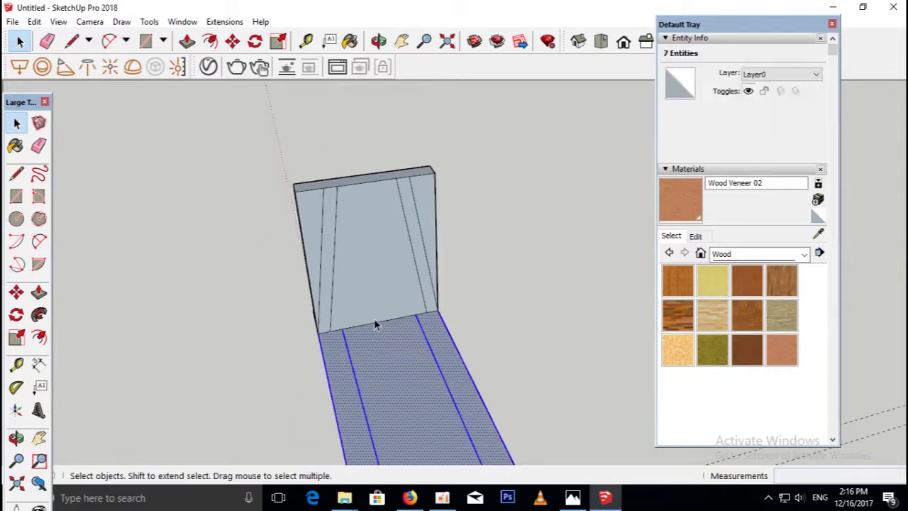
key("Delete")
mouse_move(342, 319)
middle_mouse_down()
mouse_move(488, 293)
mouse_move(429, 317)
mouse_move(417, 380)
mouse_move(390, 404)
mouse_move(308, 374)
mouse_move(360, 316)
mouse_move(304, 294)
mouse_move(363, 224)
middle_mouse_up()
left_click(376, 389)
- Delete the base triangle and push the inner panel face in 18mm, then to the 34mm limit
key("Delete")
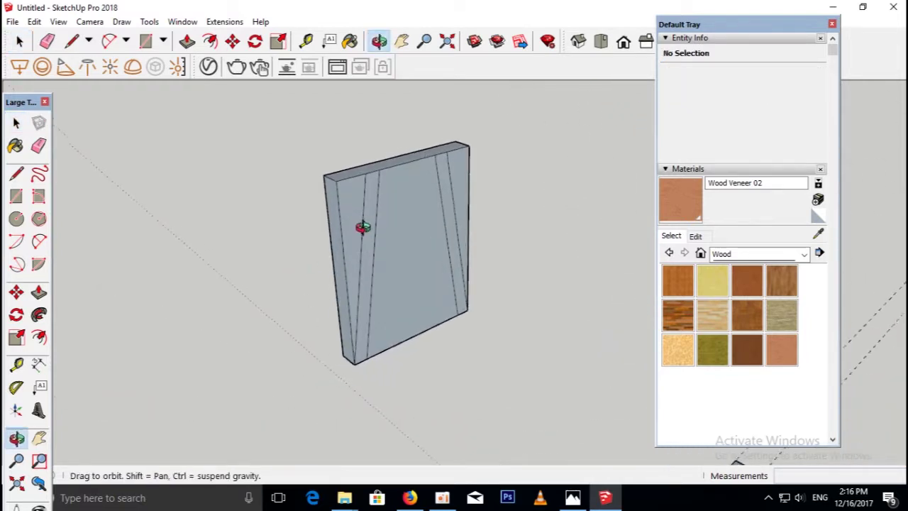
key("p")
left_click(355, 211)
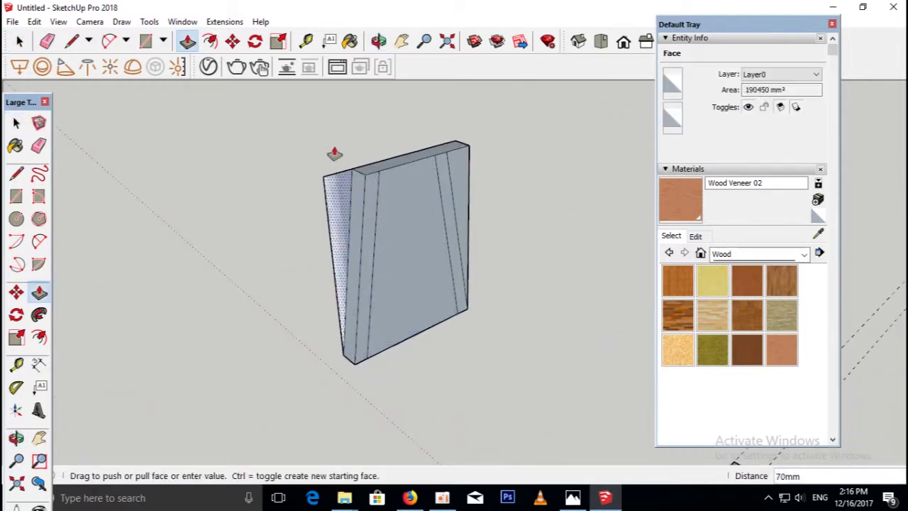
left_click(397, 162)
mouse_move(398, 156)
middle_mouse_down()
mouse_move(362, 185)
mouse_move(461, 180)
middle_mouse_up()
left_click(393, 199)
left_click(394, 187)
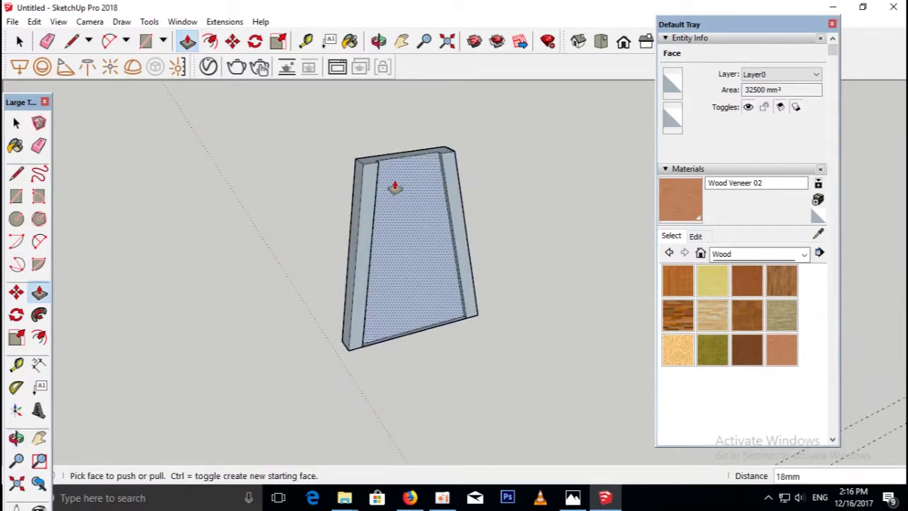
left_click(395, 187)
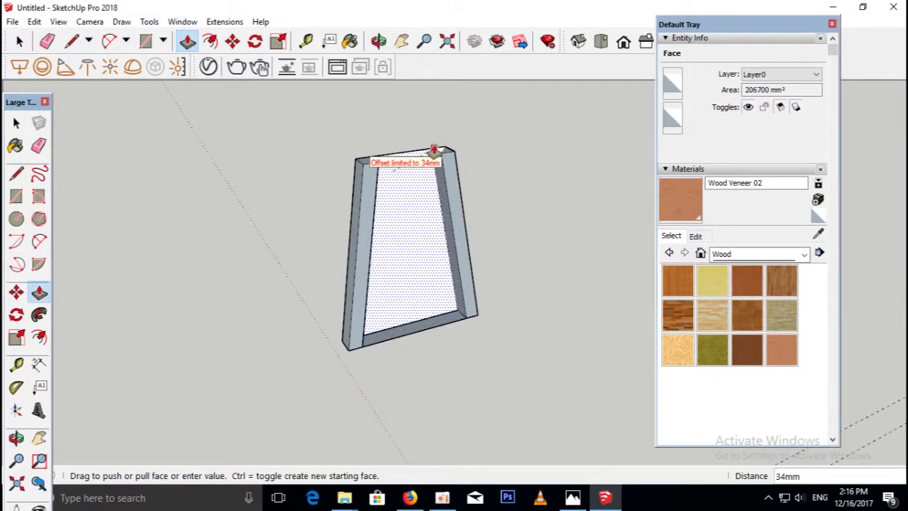
left_click(460, 149)
- Check the recessed leg frame and select its inner face
mouse_move(377, 201)
middle_mouse_down()
mouse_move(419, 176)
mouse_move(401, 239)
middle_mouse_up()
left_click(401, 239)
key("Escape")
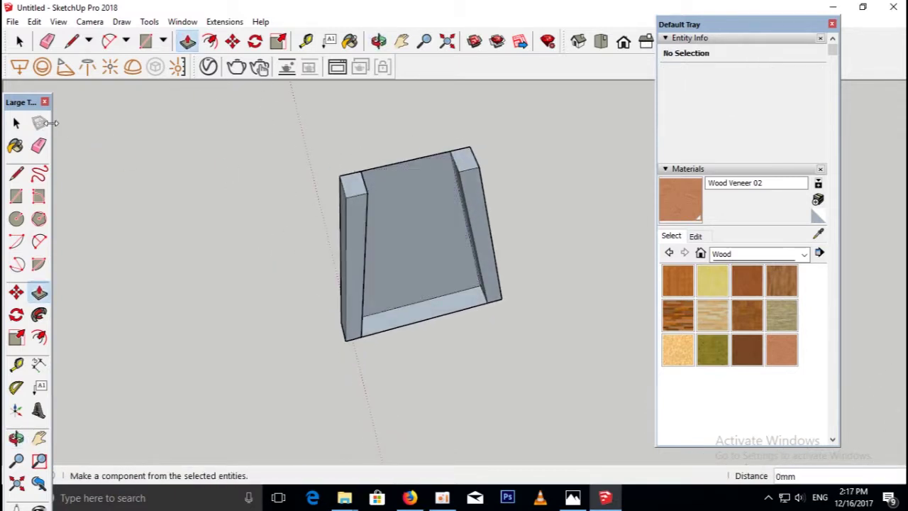
left_click(17, 122)
left_click(407, 203)
- Delete the inner face along with the top and bottom crossbars
key("Delete")
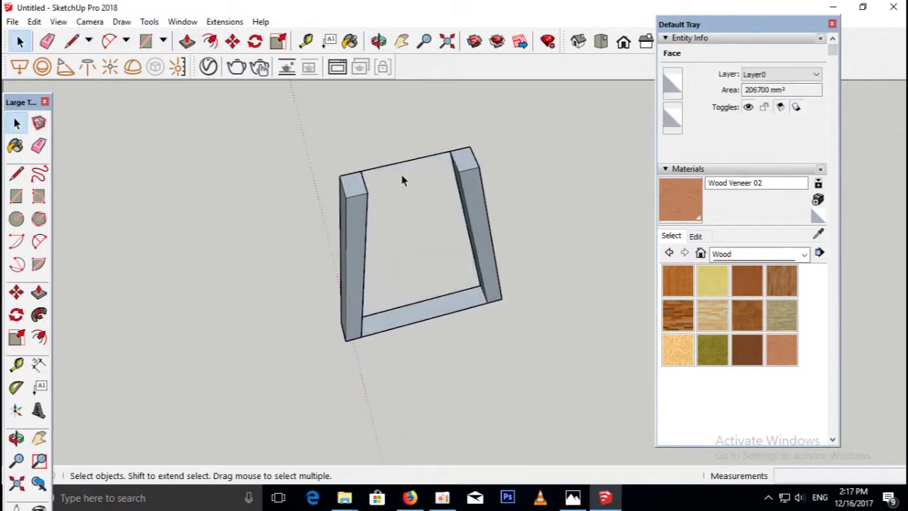
left_click(380, 153)
key("Delete")
left_click(415, 294)
key("Delete")
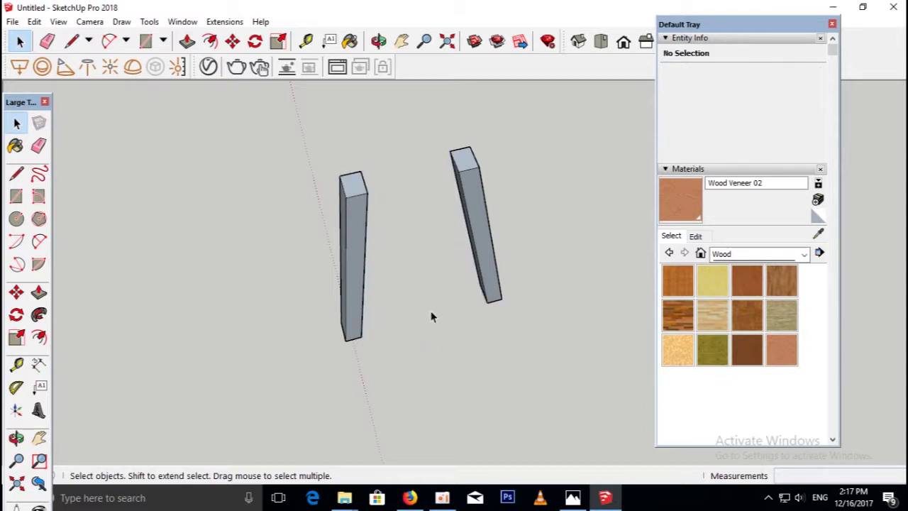
- Make the two angled legs a single group and compare it with the reference photo
middle_click_drag(432, 316, 466, 205)
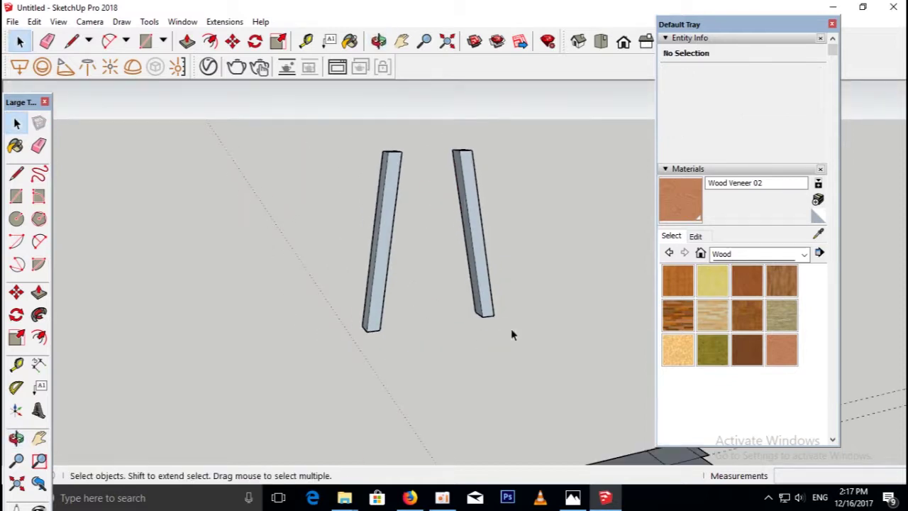
left_click_drag(315, 195, 315, 196)
right_click(390, 192)
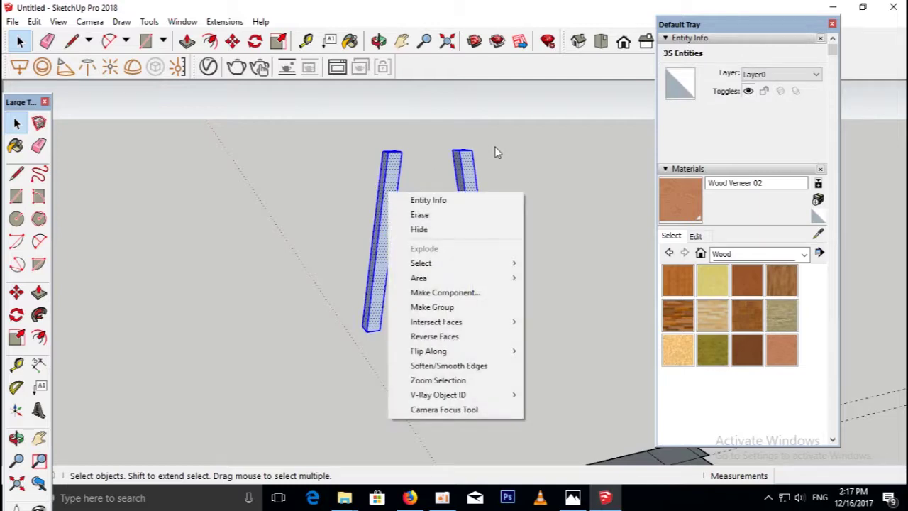
left_click(434, 322)
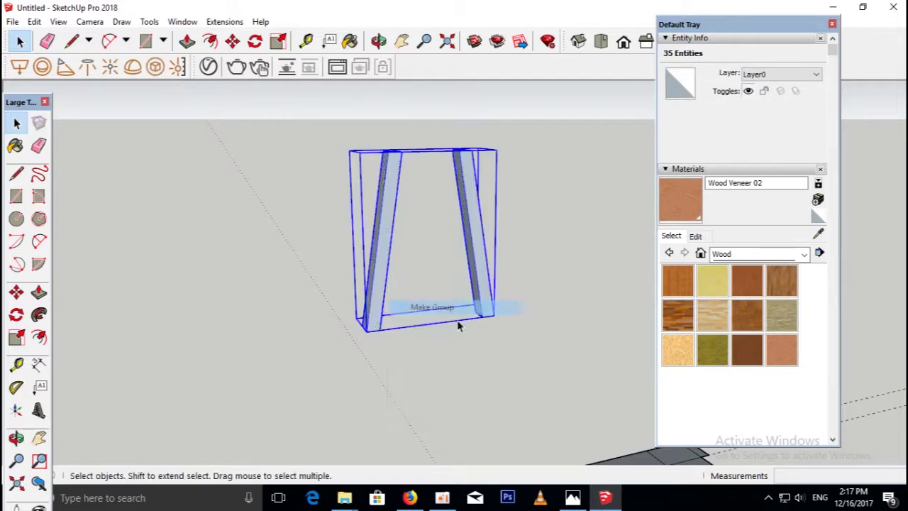
left_click(572, 497)
left_click(572, 497)
mouse_move(467, 324)
middle_mouse_down()
mouse_move(487, 328)
mouse_move(462, 315)
middle_mouse_up()
- Paint the grouped legs with the white swatch from the Colors material collection
key("b")
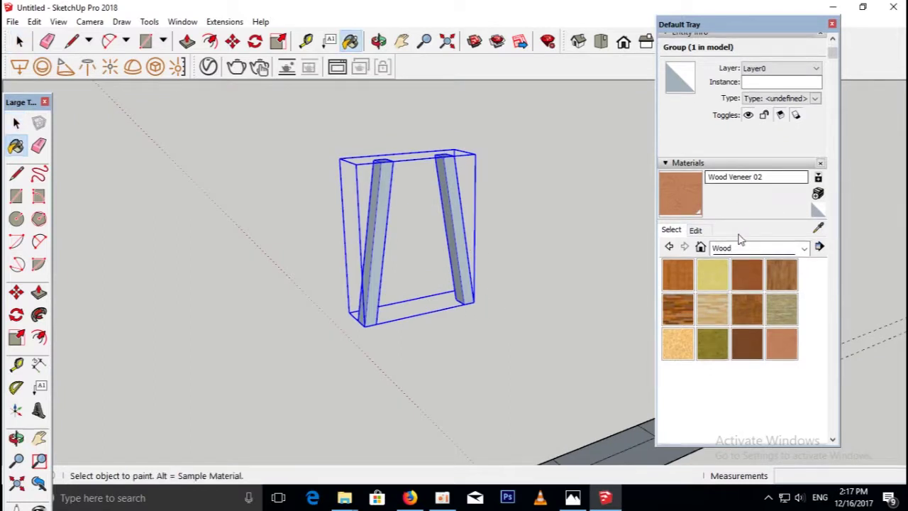
left_click(741, 248)
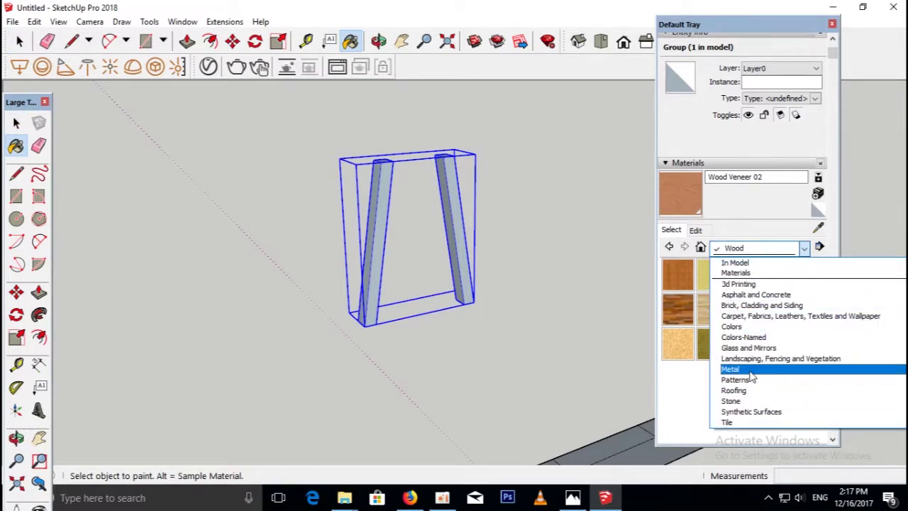
scroll(744, 410, "down", 1)
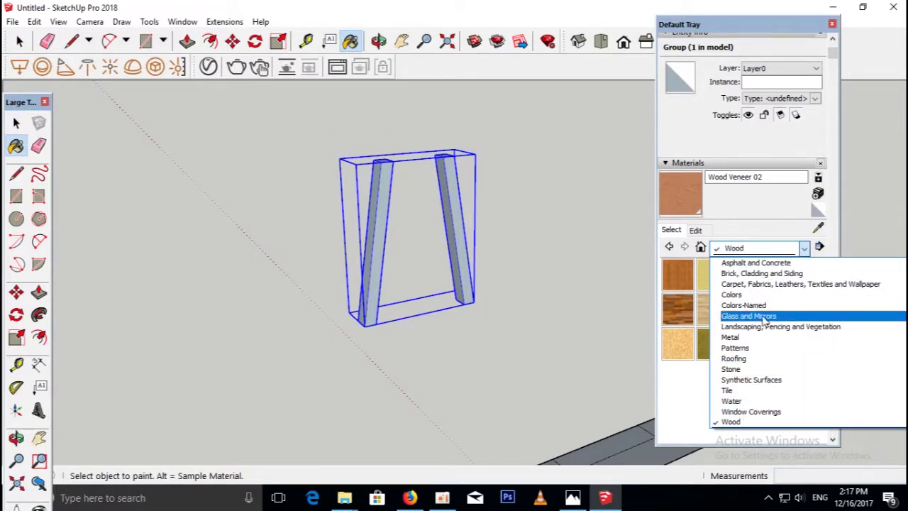
left_click(732, 294)
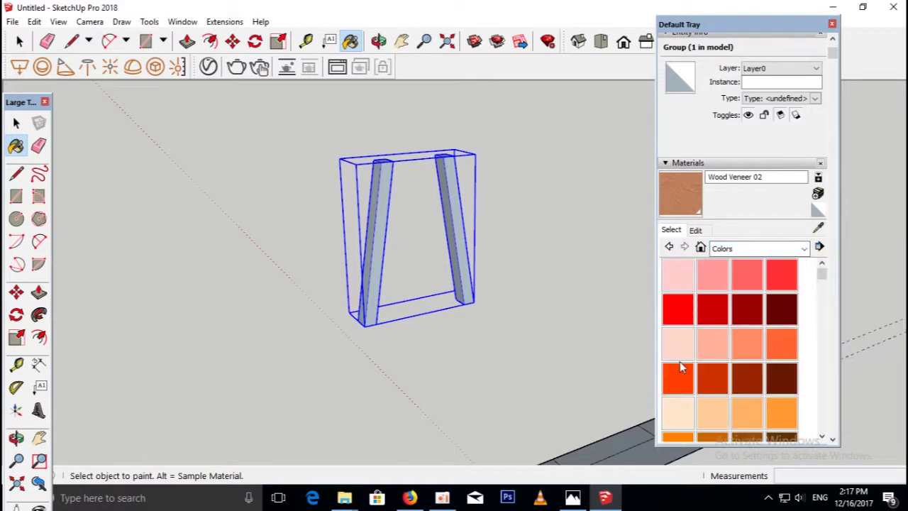
scroll(681, 362, "down", 5)
scroll(687, 368, "down", 5)
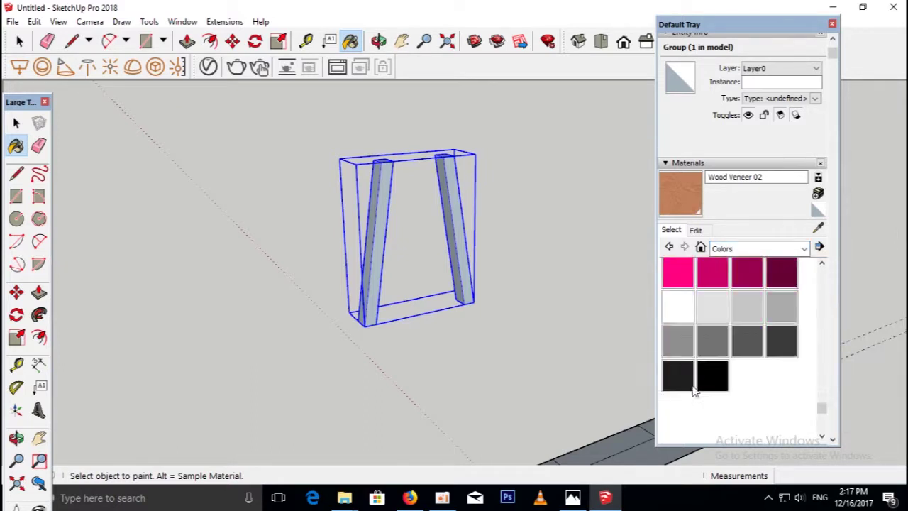
left_click(688, 317)
left_click(462, 230)
mouse_move(442, 239)
middle_mouse_down()
mouse_move(602, 315)
mouse_move(539, 345)
middle_mouse_up()
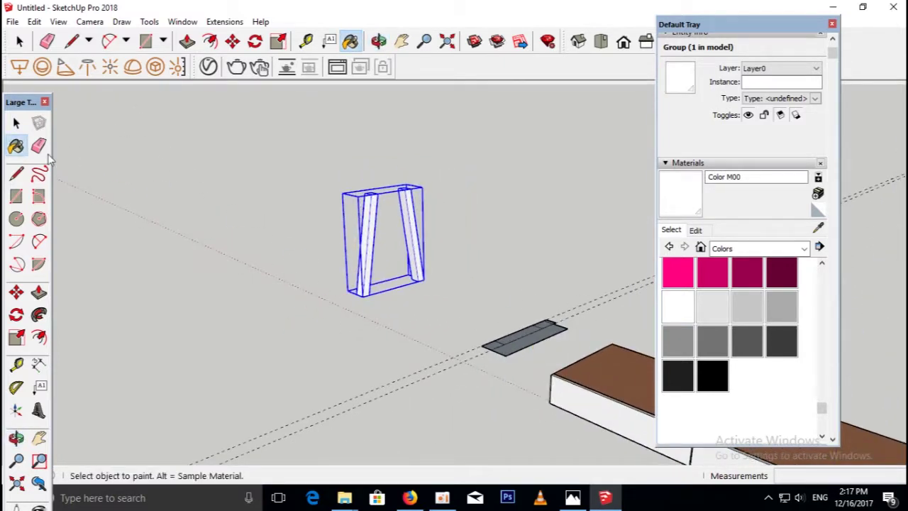
left_click(16, 123)
- Move the drawer body onto the leg tops and shift it 118mm along the red axis
mouse_move(399, 282)
middle_mouse_down()
mouse_move(427, 332)
mouse_move(387, 302)
mouse_move(444, 422)
mouse_move(480, 284)
mouse_move(480, 308)
mouse_move(543, 355)
middle_mouse_up()
mouse_move(431, 346)
middle_mouse_down()
mouse_move(402, 351)
mouse_move(510, 346)
mouse_move(401, 368)
mouse_move(630, 395)
middle_mouse_up()
left_click(509, 346)
left_click(436, 324)
mouse_move(436, 324)
middle_mouse_down()
mouse_move(539, 255)
mouse_move(446, 367)
mouse_move(470, 287)
middle_mouse_up()
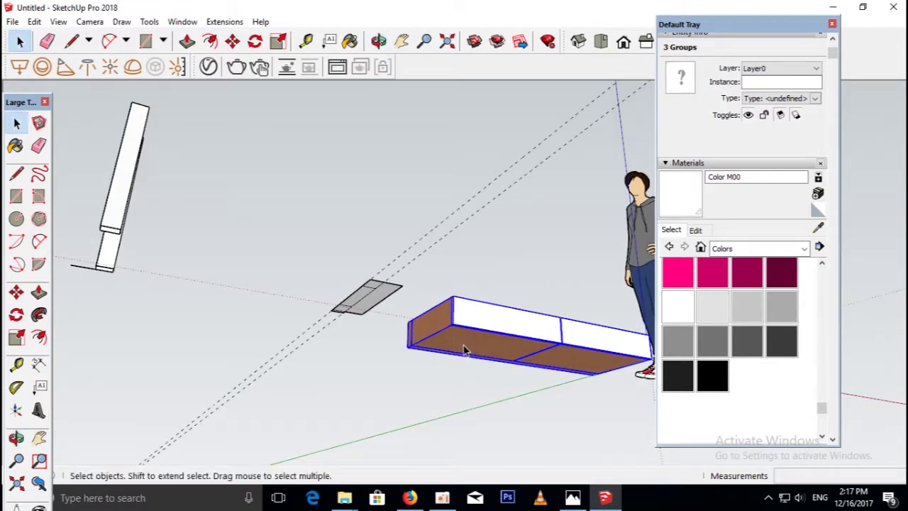
key("m")
left_click(452, 325)
middle_click_drag(453, 326, 412, 369)
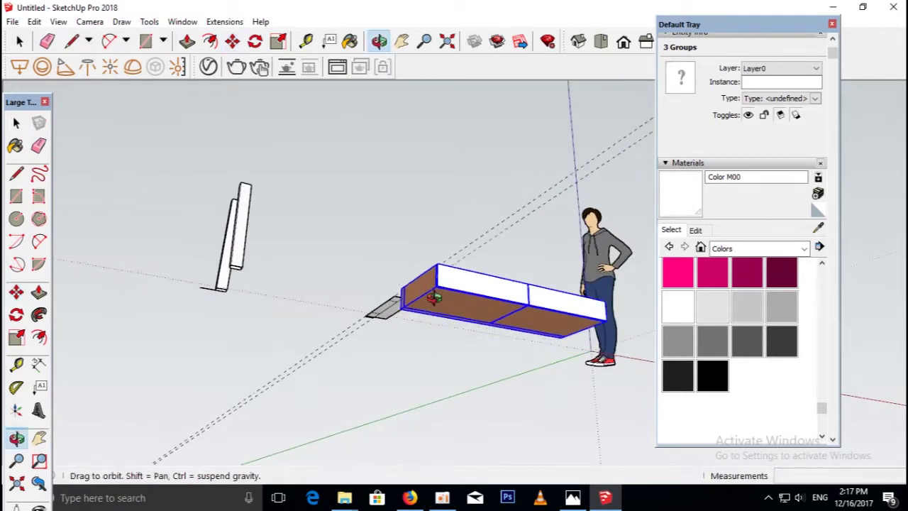
left_click(257, 252)
middle_click_drag(257, 253, 203, 280)
scroll(361, 310, "up", 2)
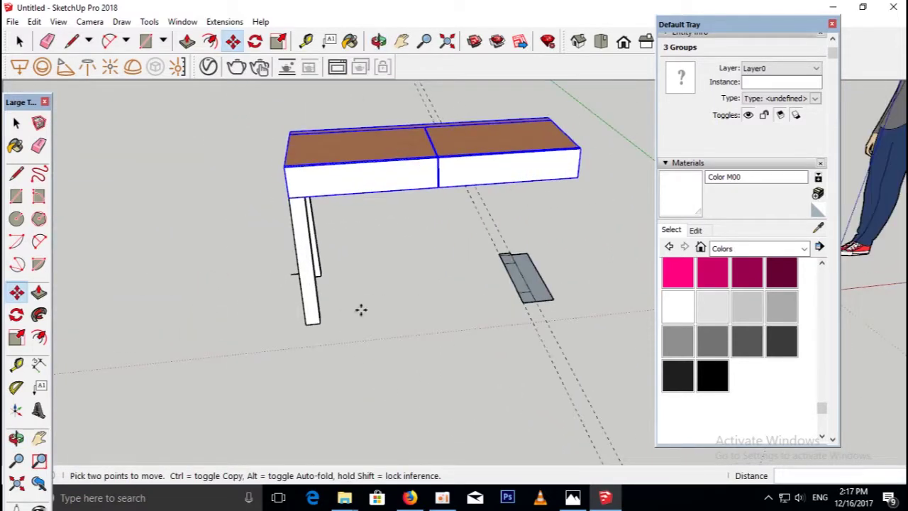
left_click(392, 350)
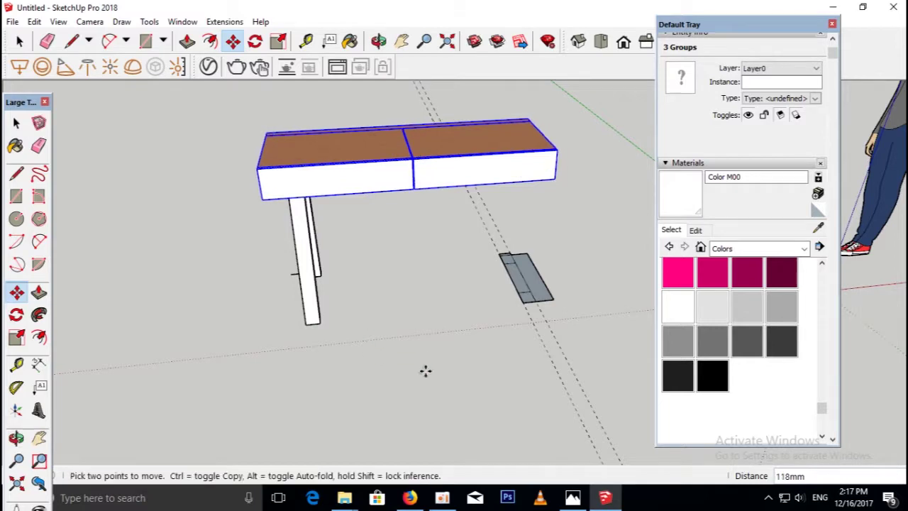
- Compare with the reference photo and inspect the bottom edges inside the leg group
left_click(572, 497)
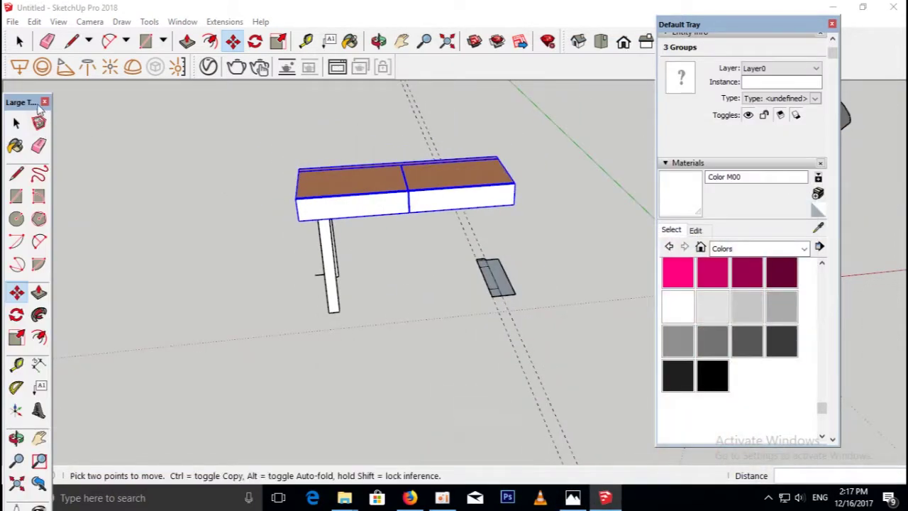
key("space")
middle_click_drag(141, 166, 300, 257)
scroll(312, 290, "up", 3)
scroll(360, 324, "up", 3)
double_click(363, 313)
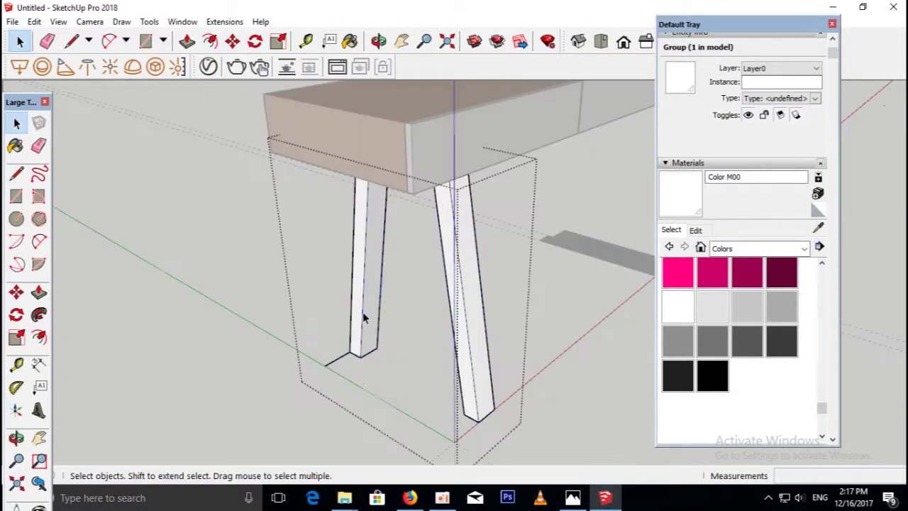
left_click(331, 362)
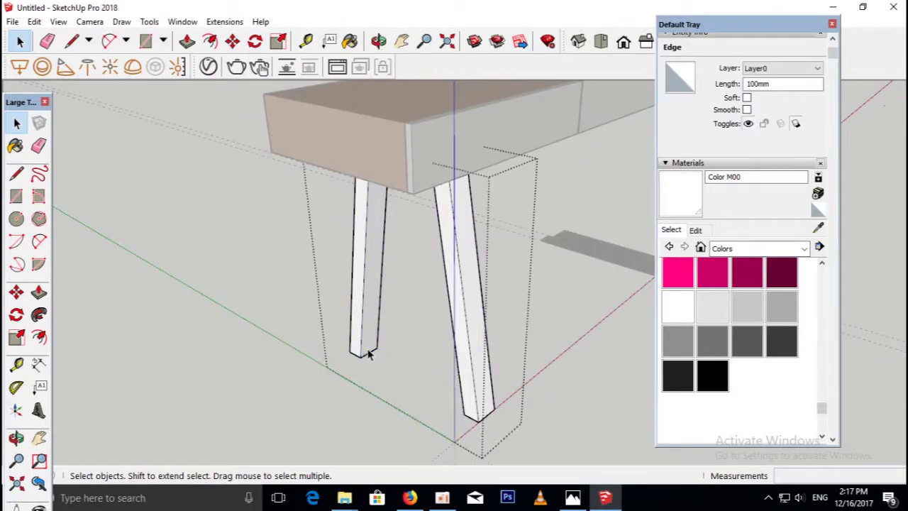
middle_click_drag(360, 354, 399, 330)
left_click(271, 381)
scroll(272, 381, "down", 5)
mouse_move(271, 381)
middle_mouse_down()
mouse_move(452, 327)
mouse_move(584, 358)
middle_mouse_up()
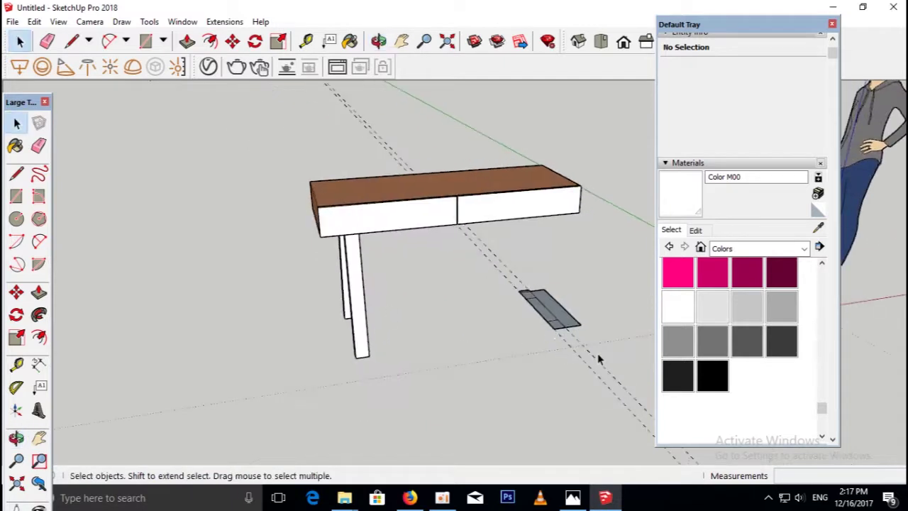
- Delete the stray patch on the ground and open the leg group for editing
left_click(506, 304)
key("Delete")
mouse_move(392, 263)
middle_mouse_down()
mouse_move(395, 271)
mouse_move(299, 254)
mouse_move(345, 274)
mouse_move(351, 233)
mouse_move(370, 283)
mouse_move(336, 284)
mouse_move(331, 247)
mouse_move(364, 253)
middle_mouse_up()
left_click(355, 258)
double_click(337, 283)
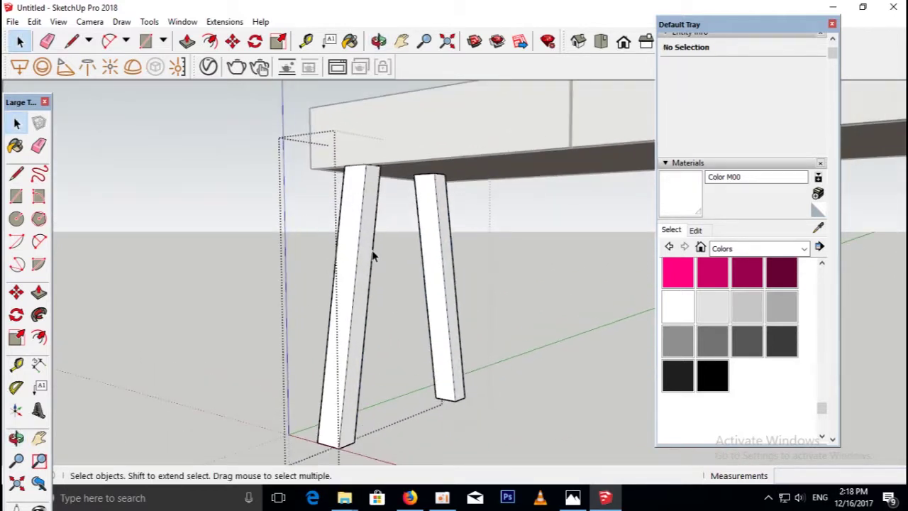
- Exit the leg group's editing context and select the whole leg group
key("p")
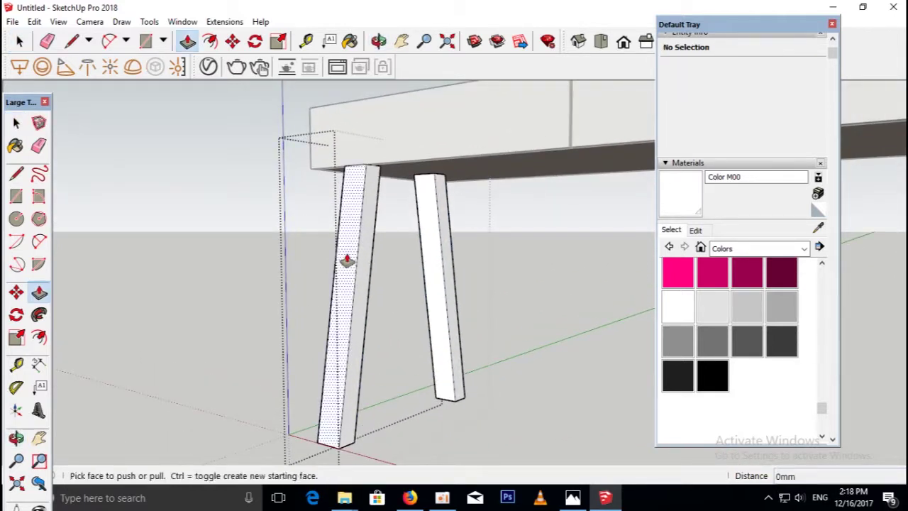
left_click(355, 260)
key("Escape")
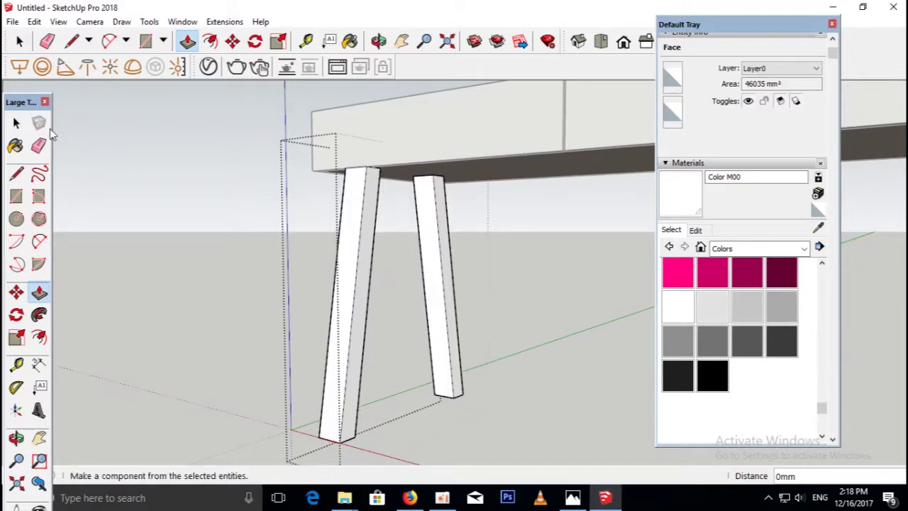
left_click(17, 122)
left_click(170, 200)
scroll(441, 274, "down", 3)
left_click(448, 310)
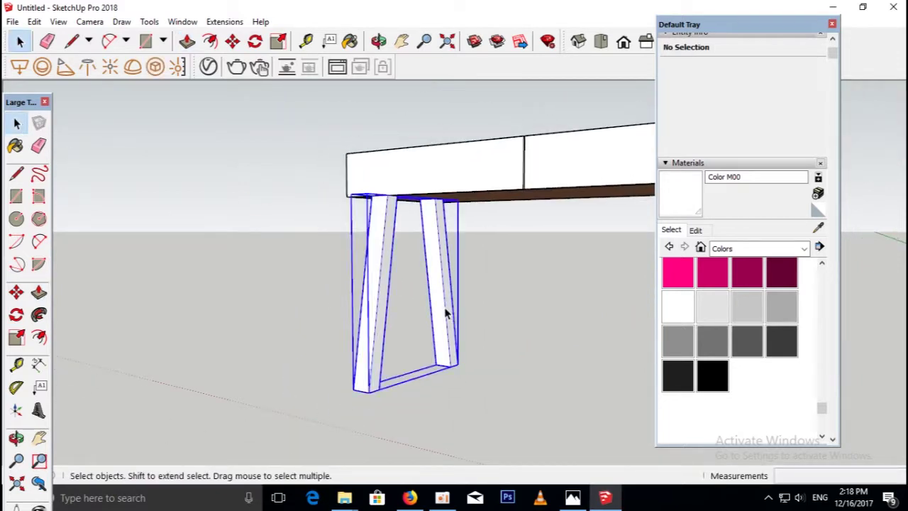
- Scale the leg frame to 0.83 along green and 0.76 along red
key("s")
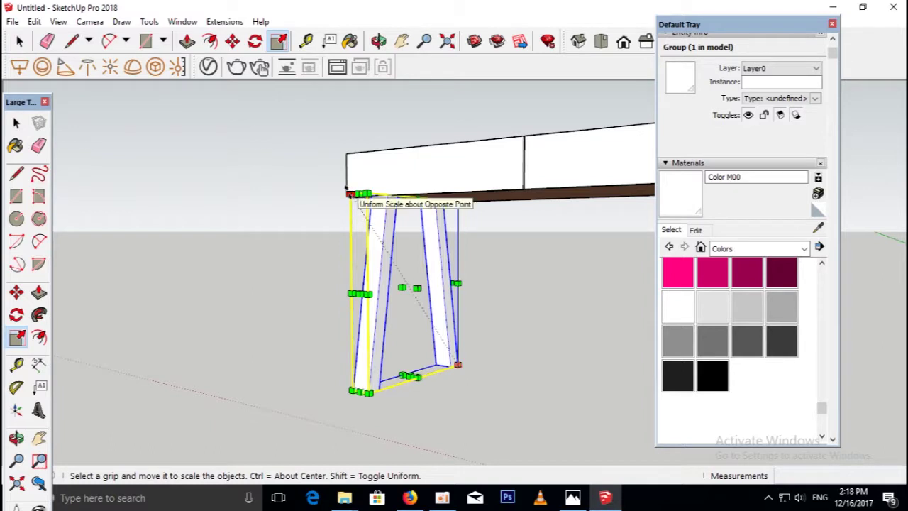
left_click_drag(353, 197, 382, 206)
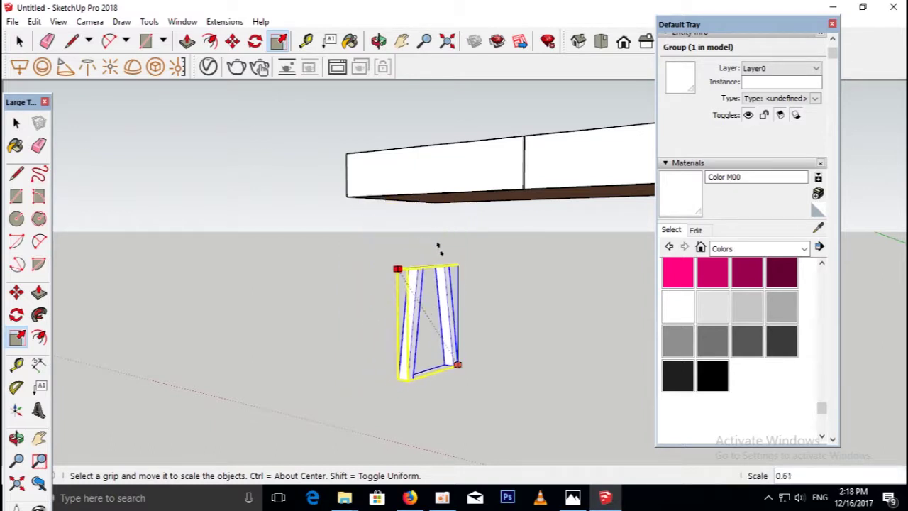
key("Escape")
middle_click_drag(451, 278, 376, 298)
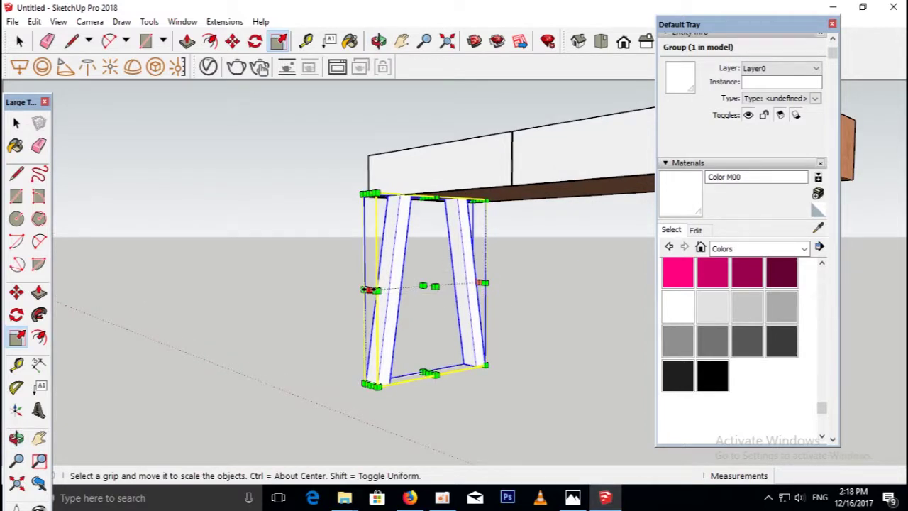
left_click_drag(376, 296, 390, 286)
middle_click_drag(391, 287, 451, 287)
left_click_drag(433, 276, 419, 273)
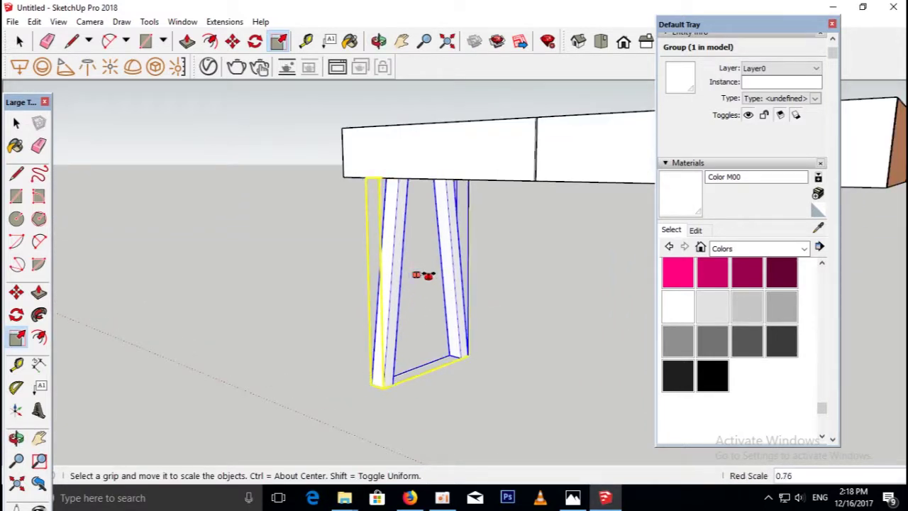
middle_click_drag(417, 275, 479, 286)
left_click(16, 122)
left_click(278, 313)
mouse_move(298, 345)
middle_mouse_down()
mouse_move(345, 178)
mouse_move(248, 243)
mouse_move(378, 318)
mouse_move(385, 281)
mouse_move(348, 274)
mouse_move(376, 282)
middle_mouse_up()
left_click(384, 281)
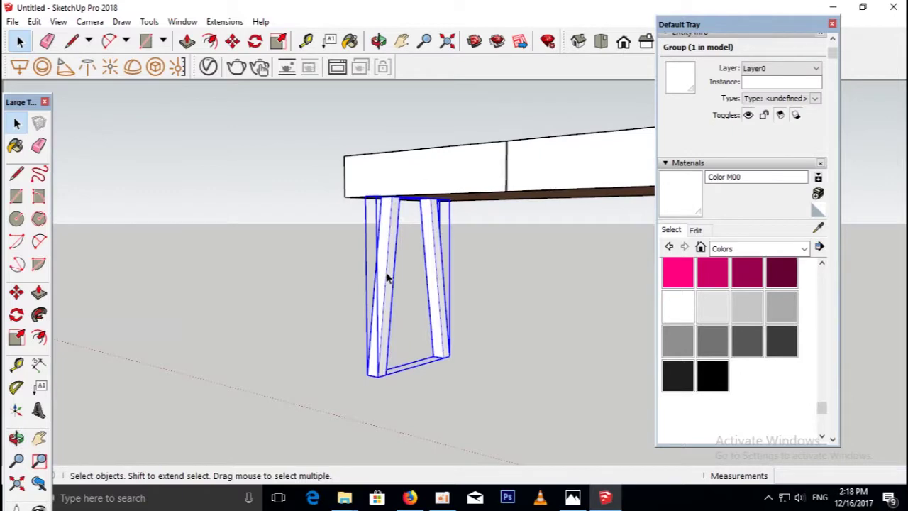
- Open the leg group and try selecting the rear leg from a low angle
double_click(387, 277)
left_click(387, 331)
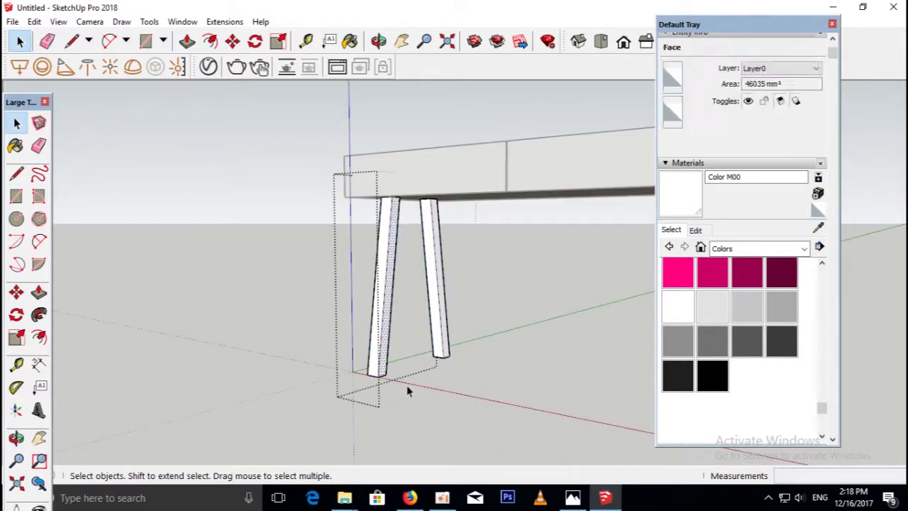
left_click(362, 271)
left_click_drag(309, 182, 470, 385)
mouse_move(471, 385)
middle_mouse_down()
mouse_move(391, 277)
mouse_move(273, 252)
mouse_move(511, 289)
mouse_move(320, 300)
middle_mouse_up()
left_click(320, 300)
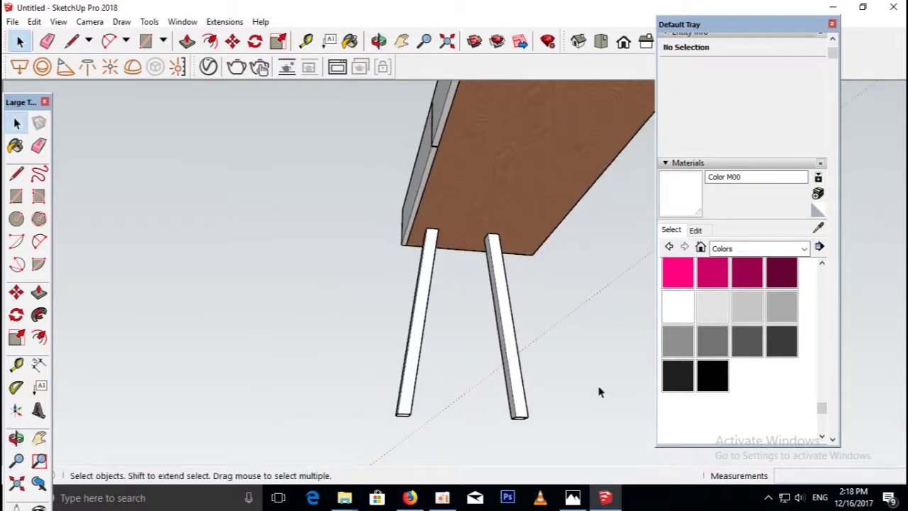
- Move the rear leg 68mm outward inside the leg group
double_click(517, 356)
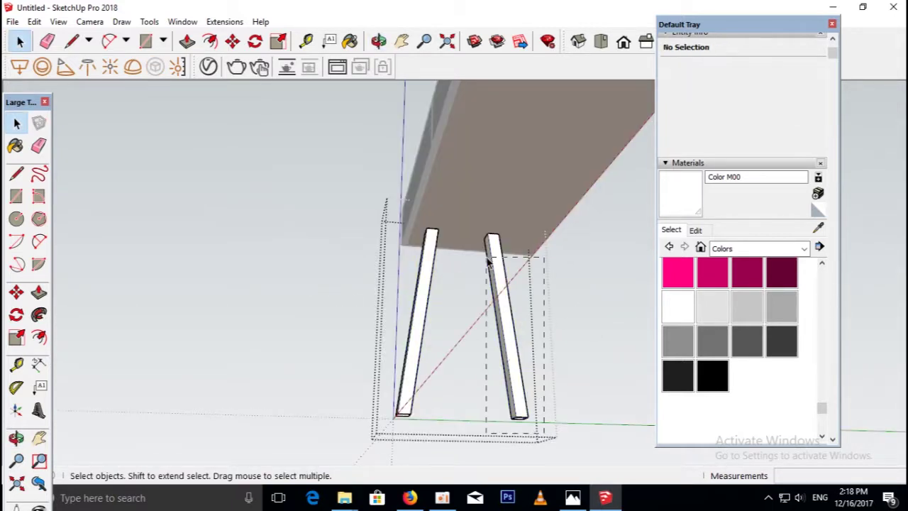
triple_click(514, 275)
key("m")
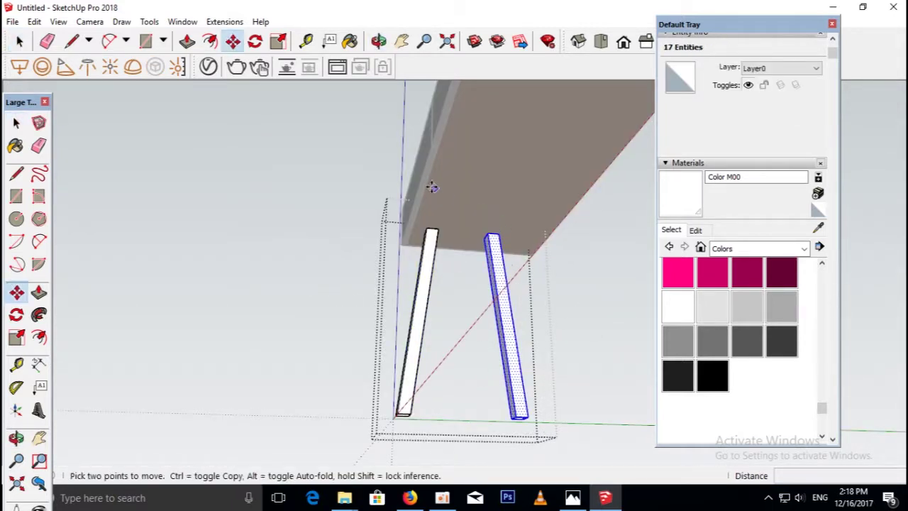
left_click(426, 184)
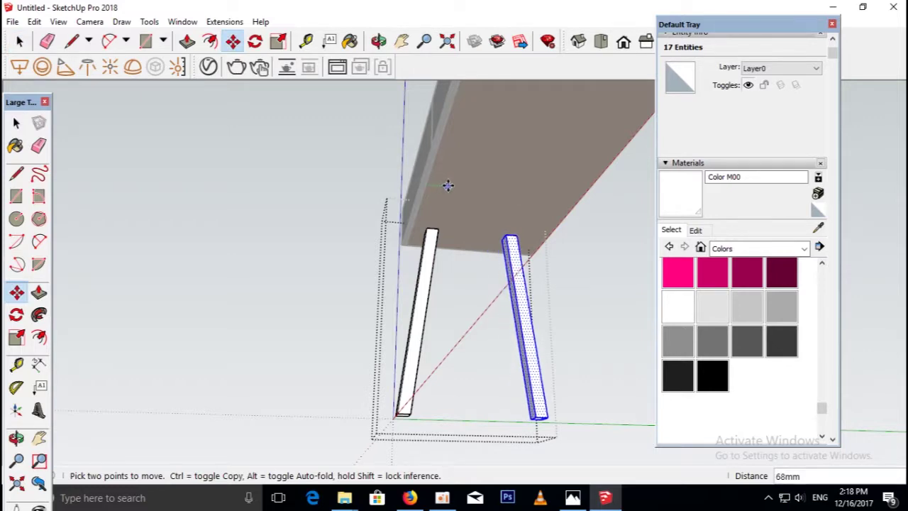
middle_click_drag(446, 191, 409, 255)
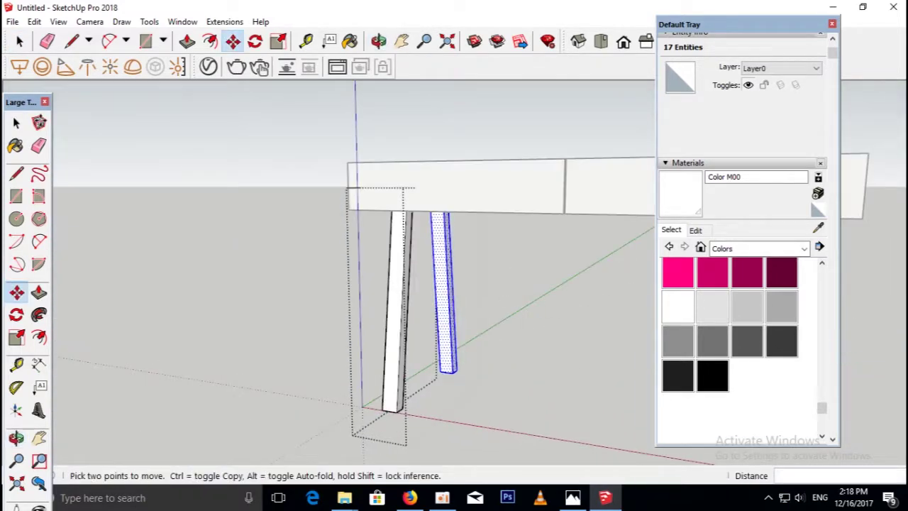
key("space")
left_click(222, 205)
scroll(224, 285, "down", 2)
scroll(223, 284, "down", 2)
middle_click_drag(223, 291, 464, 391)
- Copy the leg group with Move+Ctrl and place it under the desk's right end
left_click(361, 301)
mouse_move(325, 267)
middle_mouse_down()
mouse_move(376, 304)
mouse_move(461, 323)
middle_mouse_up()
key("m")
left_click(329, 217)
key("ctrl")
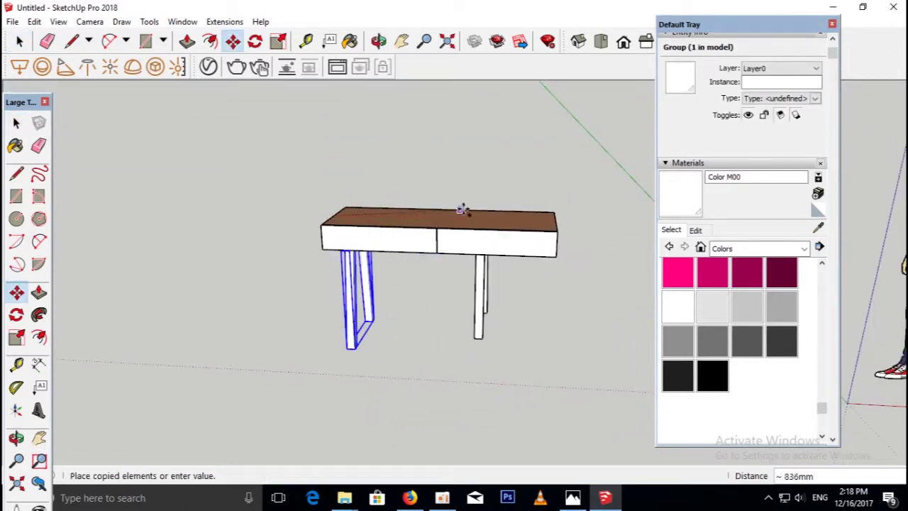
left_click(521, 220)
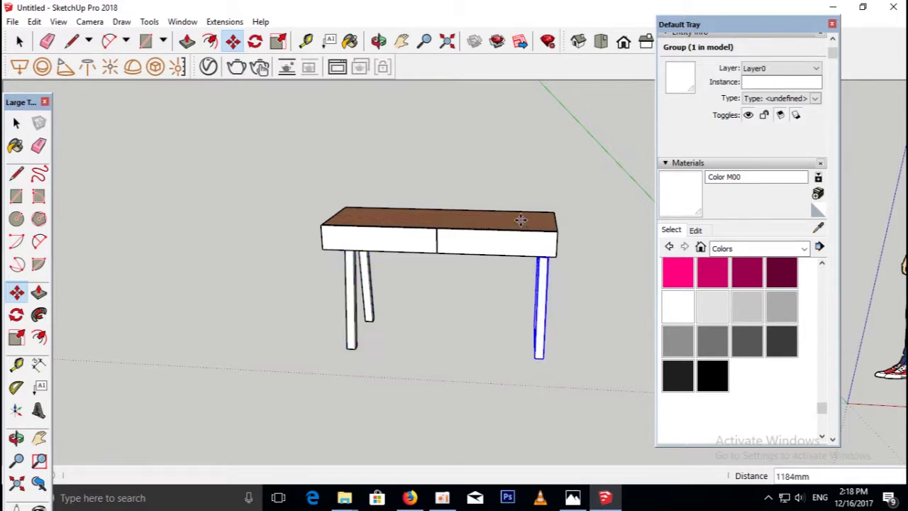
mouse_move(522, 220)
middle_mouse_down()
mouse_move(373, 257)
mouse_move(303, 264)
mouse_move(482, 229)
middle_mouse_up()
scroll(489, 227, "up", 2)
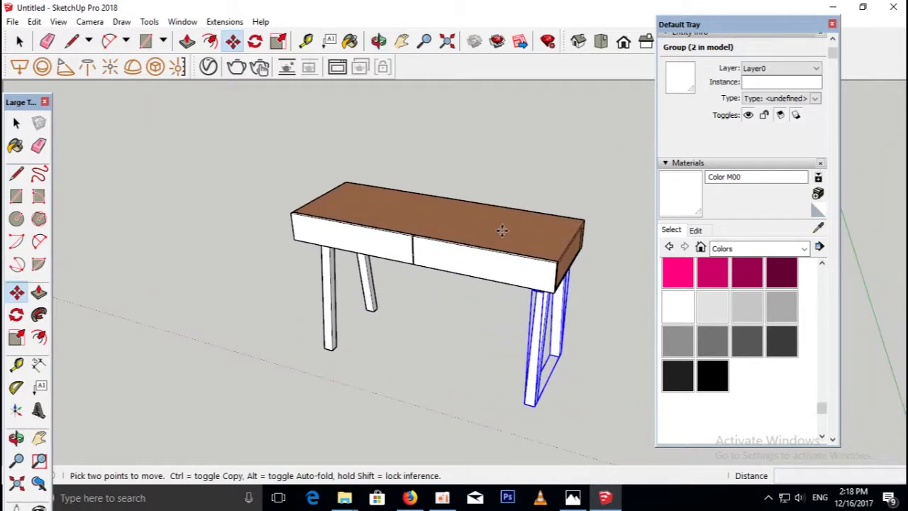
left_click(489, 227)
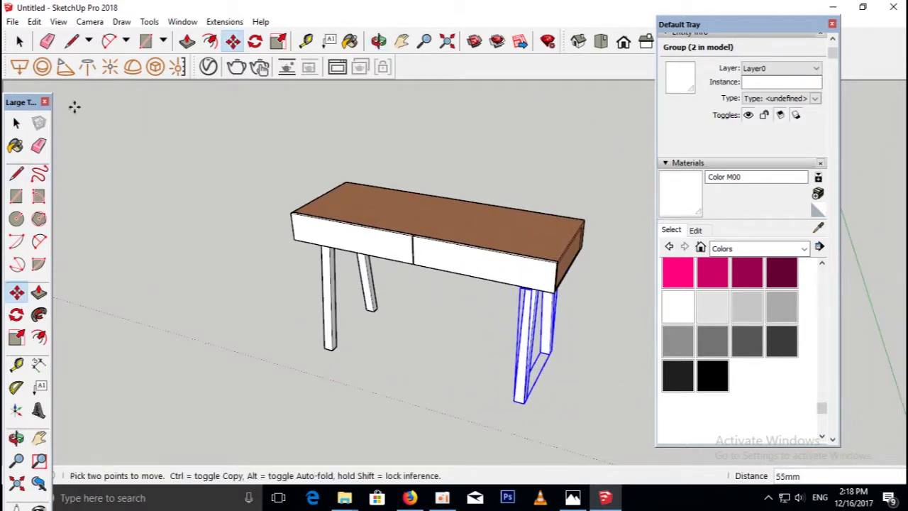
left_click(17, 123)
left_click(254, 243)
scroll(440, 273, "up", 3)
scroll(482, 261, "up", 2)
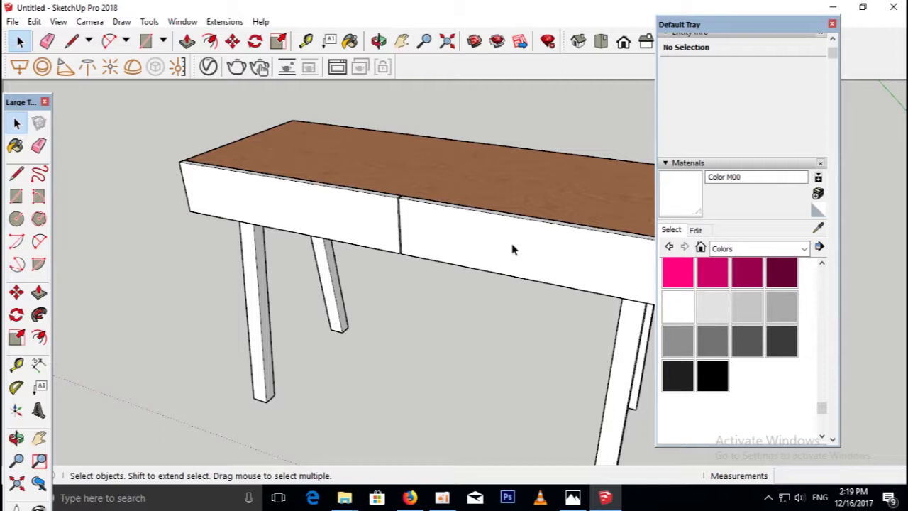
- Compare the finished desk against the reference desk photo from a few zoom levels
scroll(458, 198, "down", 3)
mouse_move(416, 203)
middle_mouse_down()
mouse_move(405, 196)
mouse_move(402, 230)
middle_mouse_up()
scroll(403, 203, "down", 1)
scroll(421, 233, "up", 1)
scroll(421, 233, "up", 1)
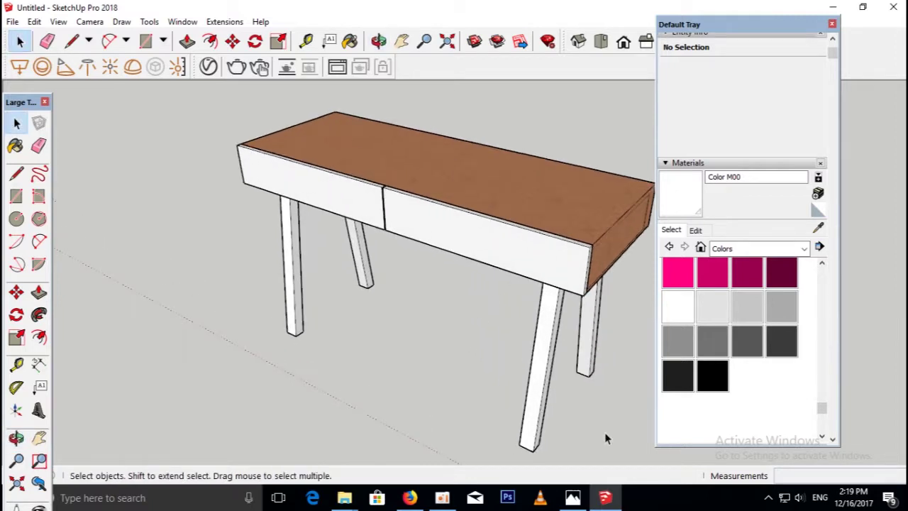
left_click(574, 498)
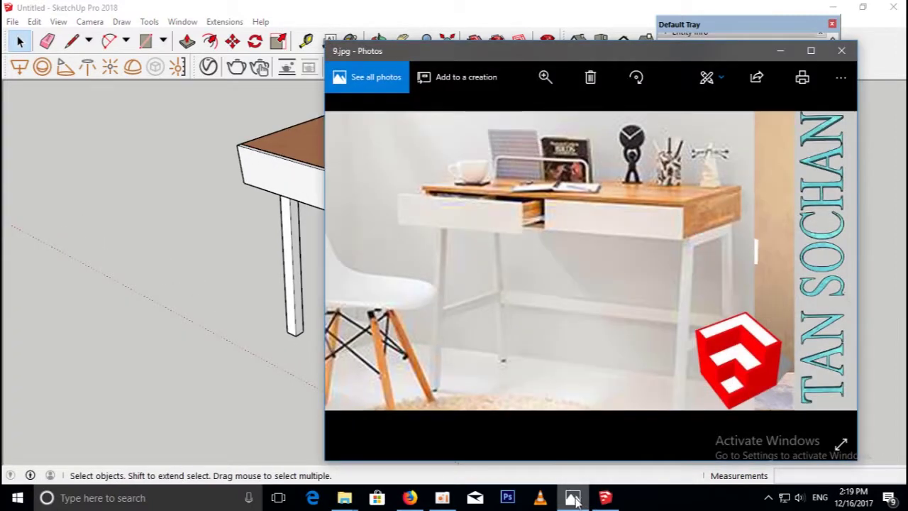
left_click(575, 498)
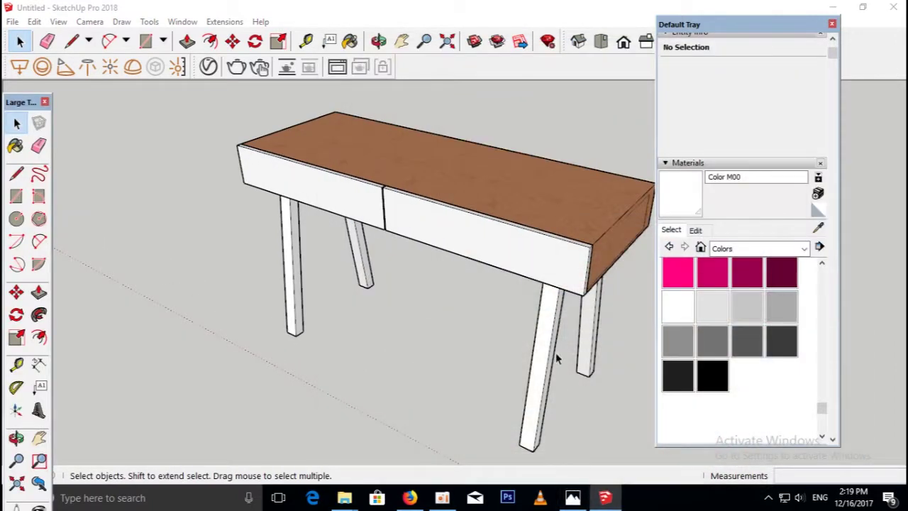
left_click(571, 498)
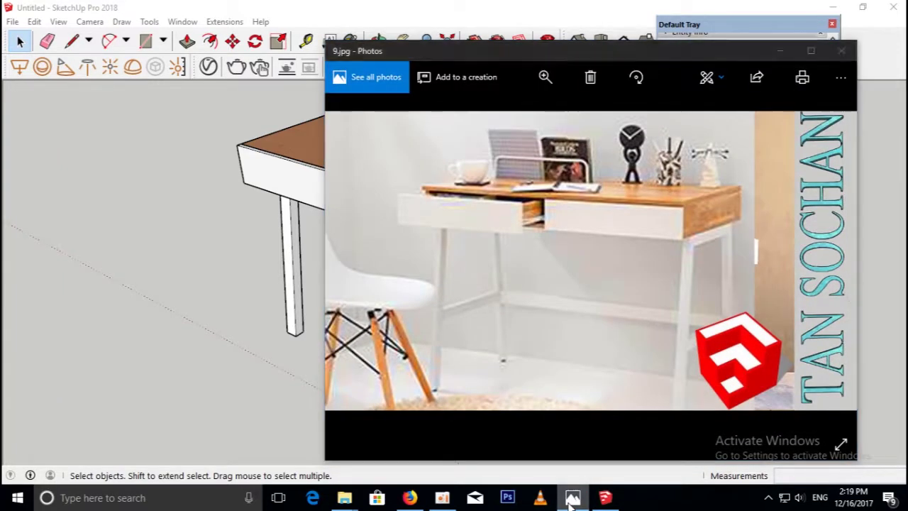
left_click(573, 496)
- Reframe the desk view and bring up the File menu
scroll(446, 218, "down", 1)
mouse_move(447, 218)
middle_mouse_down()
mouse_move(513, 229)
mouse_move(466, 229)
mouse_move(446, 296)
mouse_move(470, 366)
middle_mouse_up()
scroll(433, 241, "up", 3)
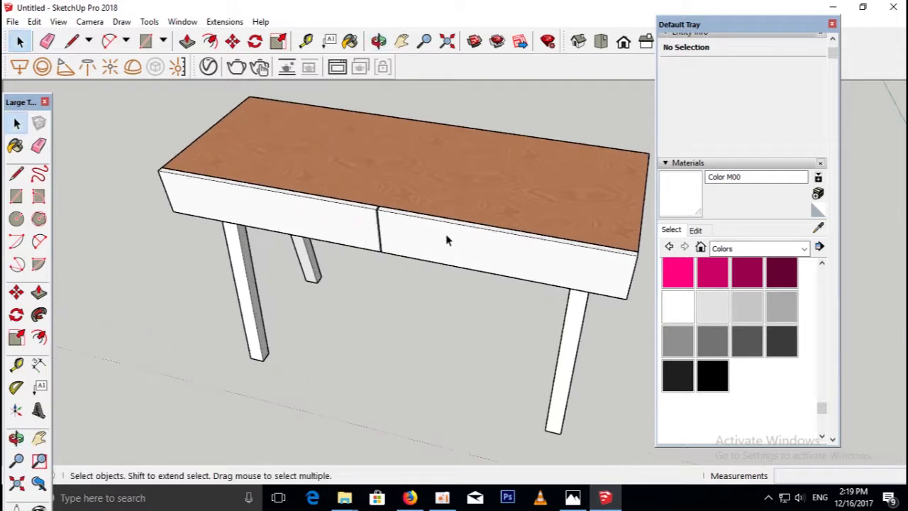
left_click(12, 22)
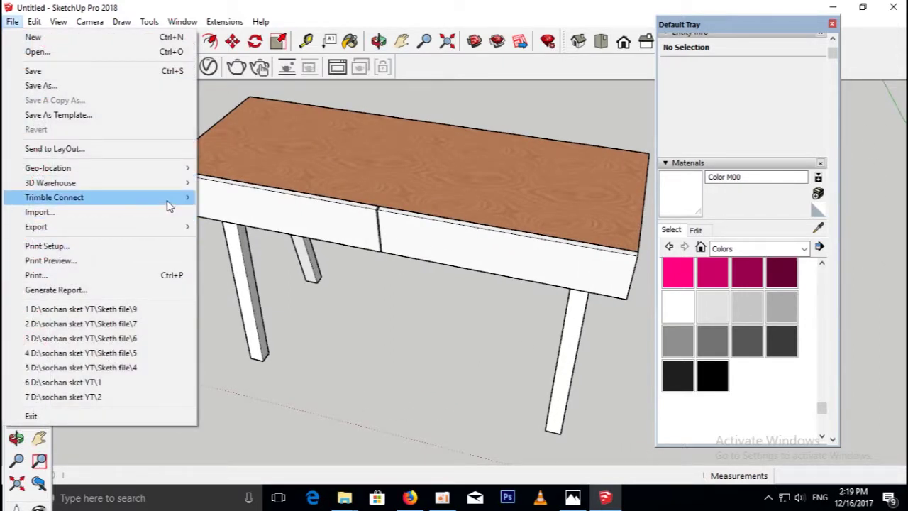
mouse_move(51, 182)
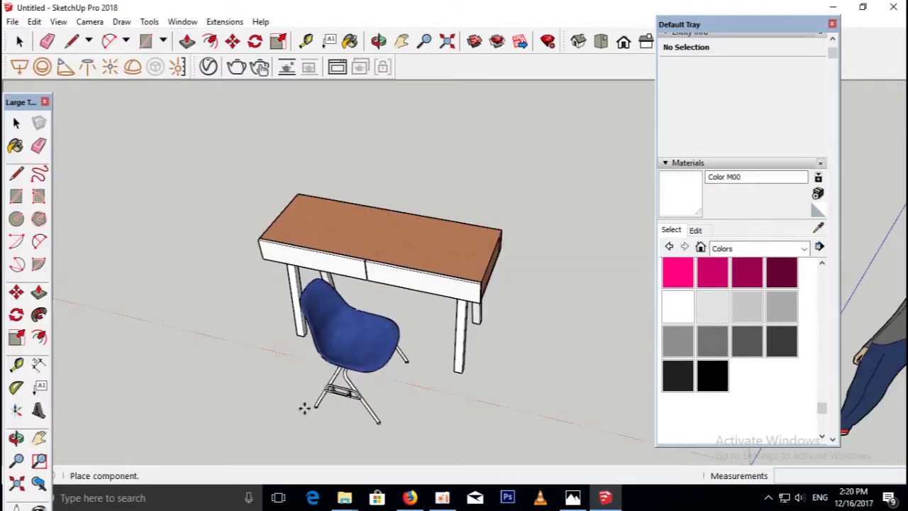
- Place the blue chair beside the desk and rotate it 90° toward the desk
left_click(312, 418)
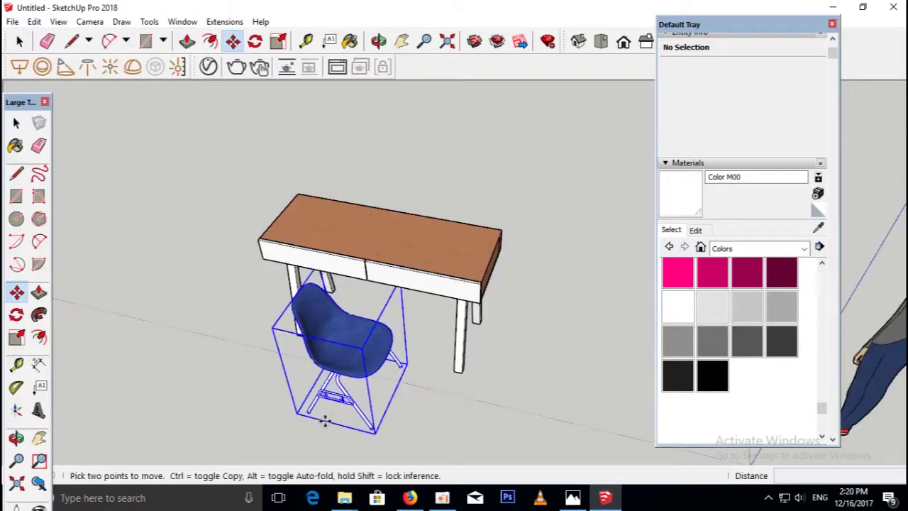
scroll(319, 419, "up", 3)
mouse_move(341, 398)
middle_mouse_down()
mouse_move(374, 350)
mouse_move(385, 404)
mouse_move(419, 395)
middle_mouse_up()
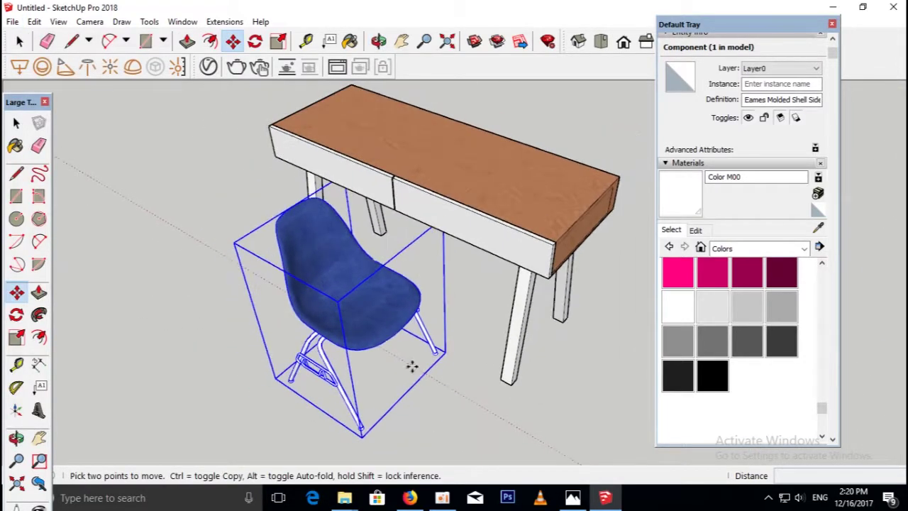
key("q")
left_click(425, 405)
left_click(436, 397)
left_click(447, 378)
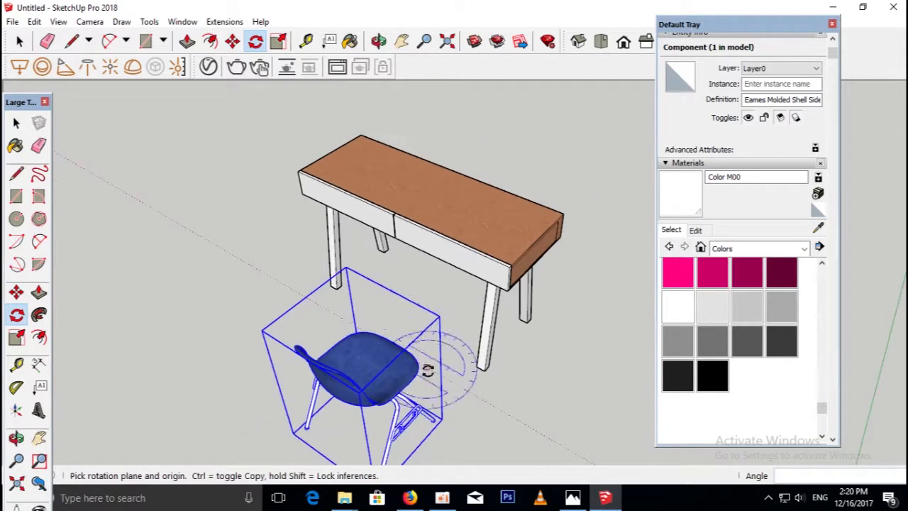
- Move the chair under the desk near its front-left legs and deselect it
middle_click_drag(447, 378, 461, 436)
key("m")
left_click(434, 451)
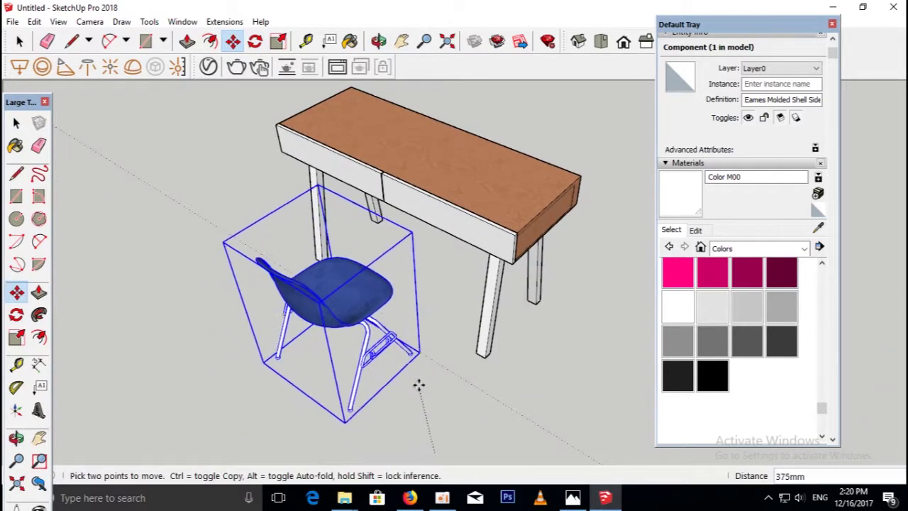
left_click(422, 379)
mouse_move(422, 379)
middle_mouse_down()
mouse_move(433, 412)
mouse_move(420, 282)
middle_mouse_up()
left_click(432, 411)
left_click(442, 391)
key("space")
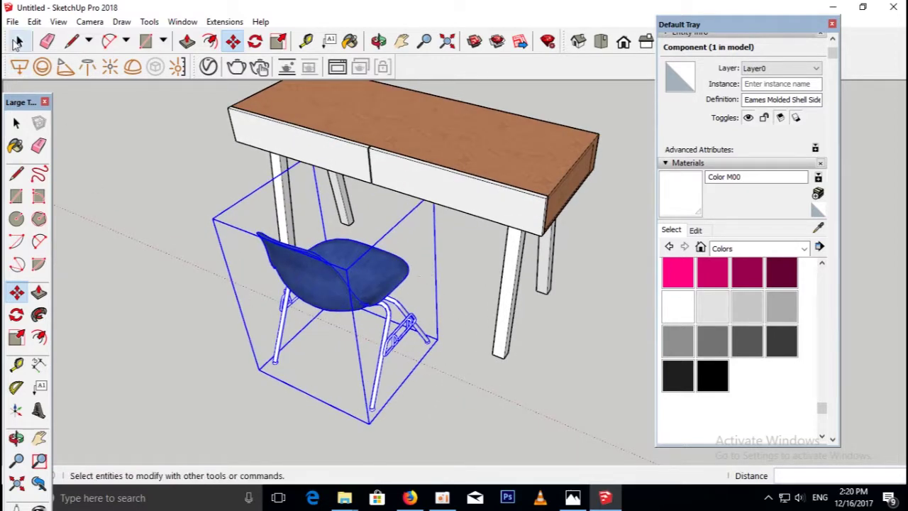
left_click(334, 419)
- Compare the model with the reference desk photo and orbit around the desk
left_click(573, 499)
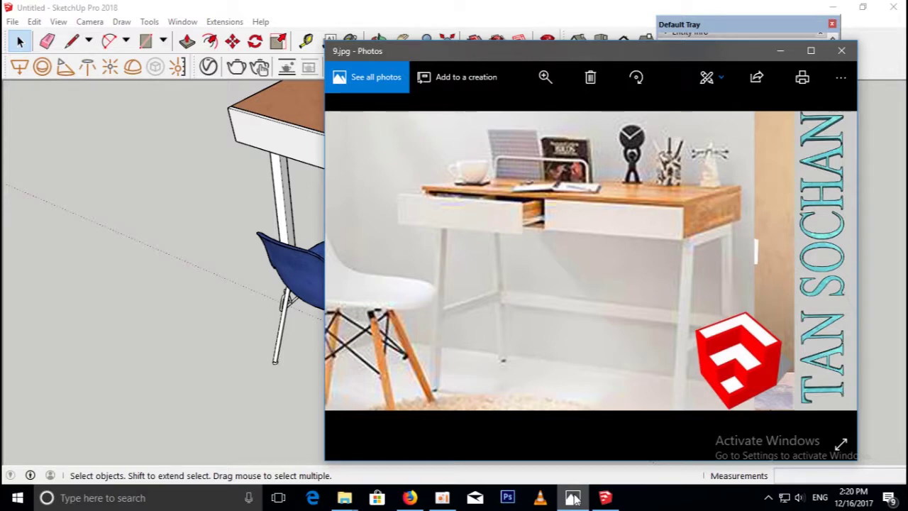
left_click(573, 499)
scroll(469, 315, "down", 3)
mouse_move(469, 315)
middle_mouse_down()
mouse_move(461, 189)
mouse_move(411, 213)
mouse_move(429, 213)
middle_mouse_up()
scroll(460, 193, "up", 3)
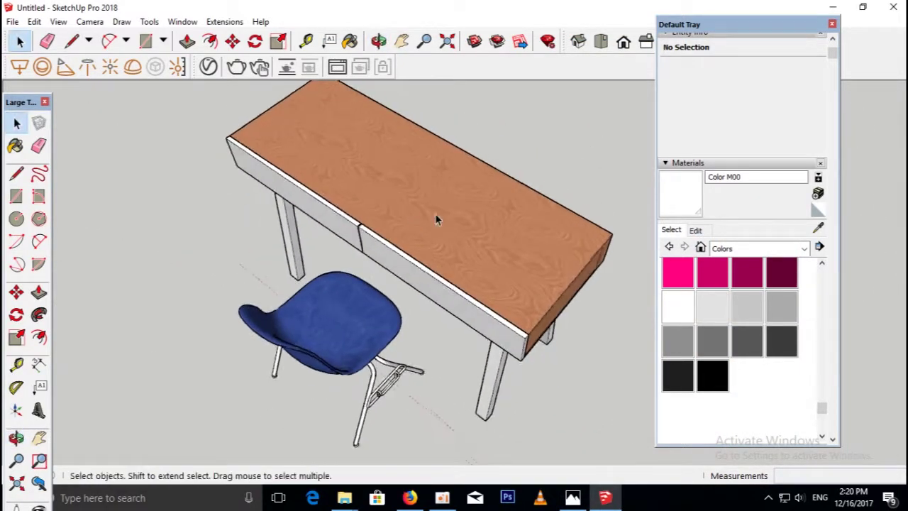
- Sample the desk top's Wood Veneer 02 material and edit it with the Color Wheel picker
left_click(819, 228)
left_click(573, 239)
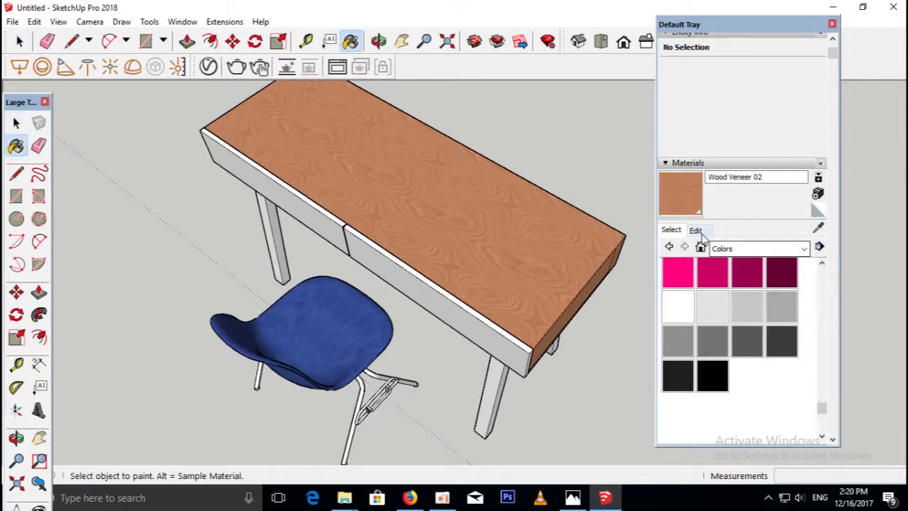
left_click(695, 230)
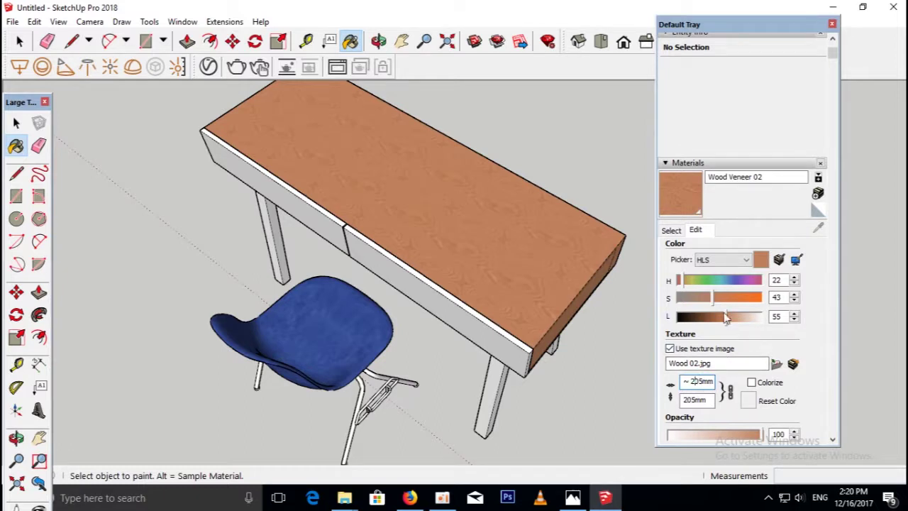
left_click(720, 261)
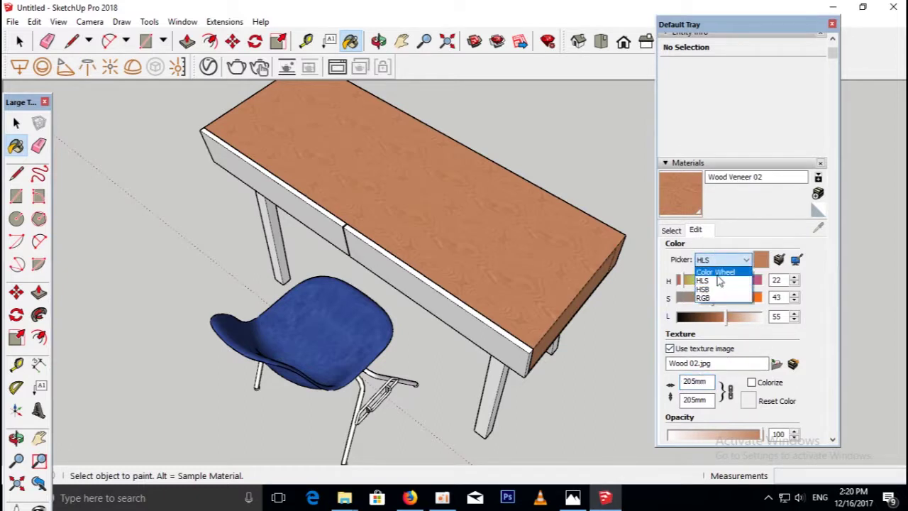
left_click(723, 300)
left_click(721, 260)
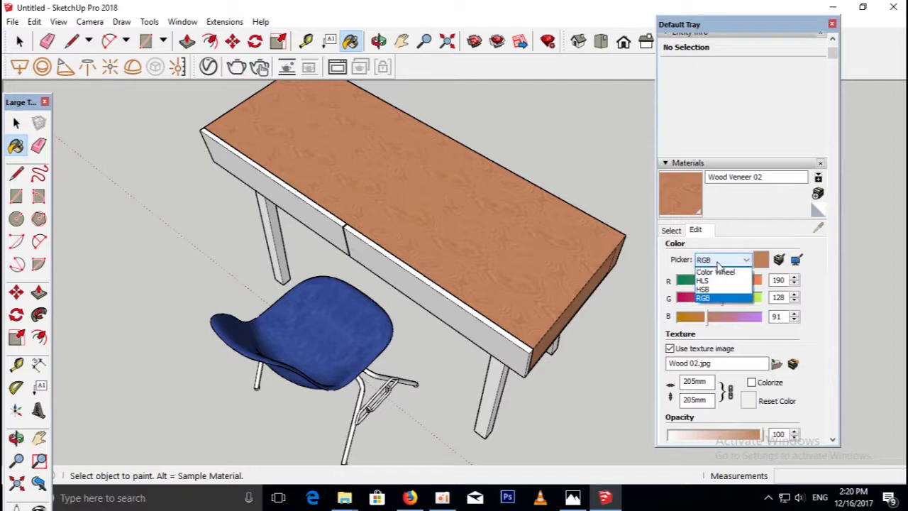
left_click(722, 268)
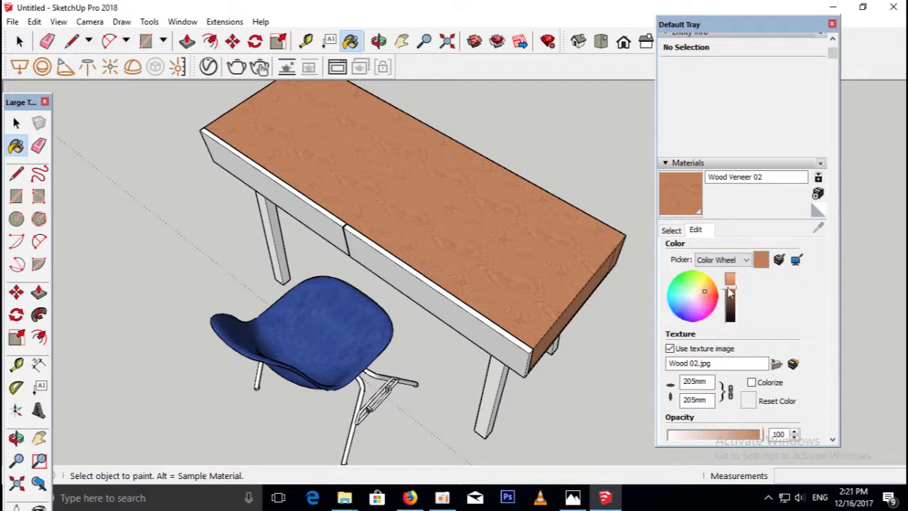
- Darken the wood colour, shift it toward reddish brown, and close the materials panel
left_click_drag(731, 294, 730, 301)
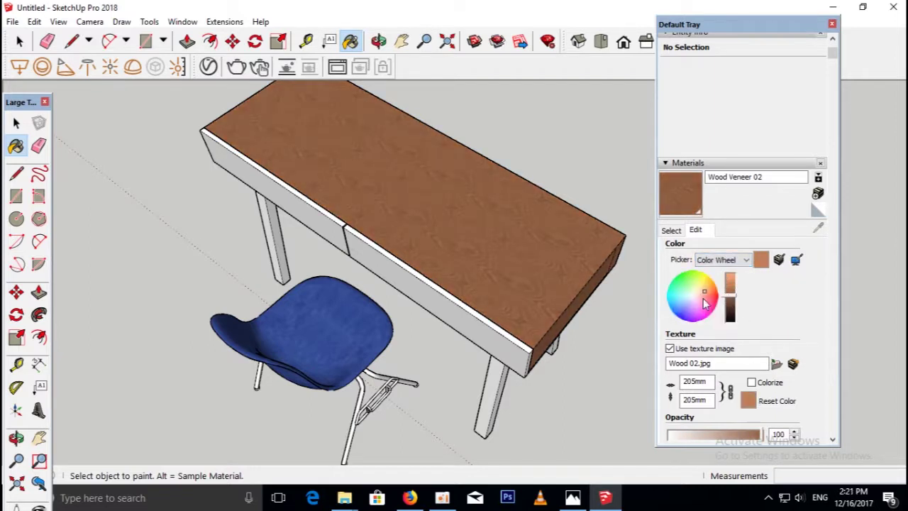
left_click_drag(708, 293, 708, 292)
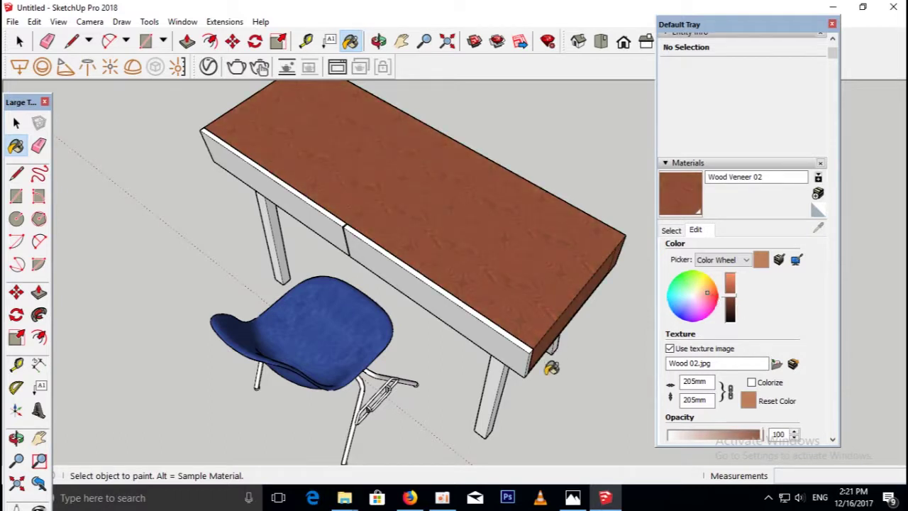
left_click(16, 124)
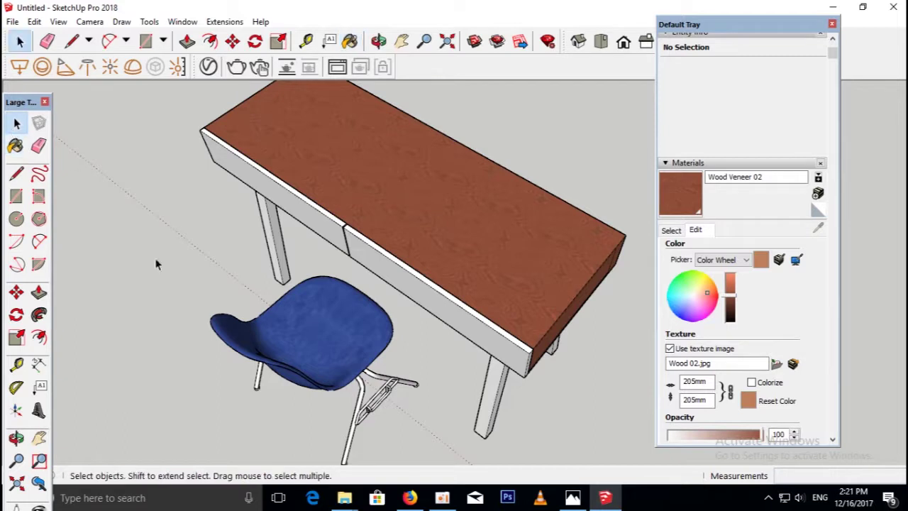
left_click(832, 25)
mouse_move(663, 304)
middle_mouse_down()
mouse_move(644, 220)
mouse_move(578, 197)
middle_mouse_up()
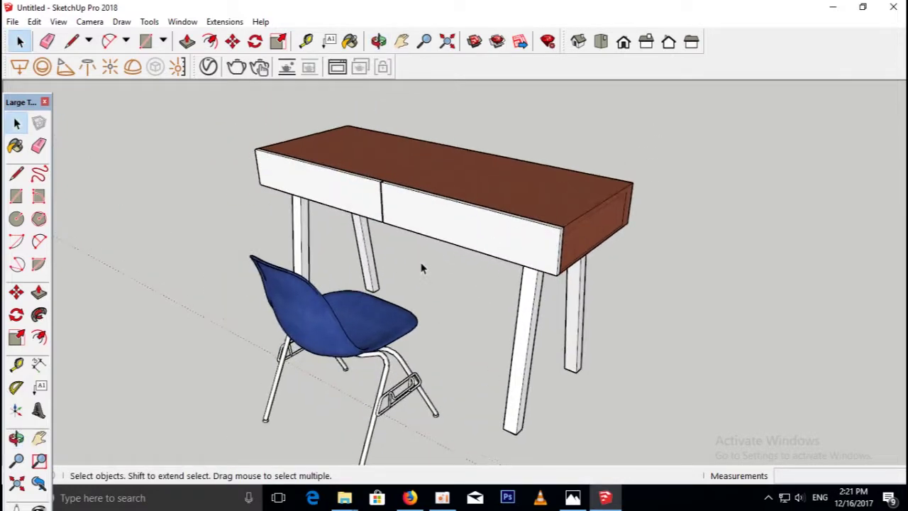
- Save a top-down view of the desk as Scene 1 via View > Animation > Add Scene
scroll(422, 268, "up", 1)
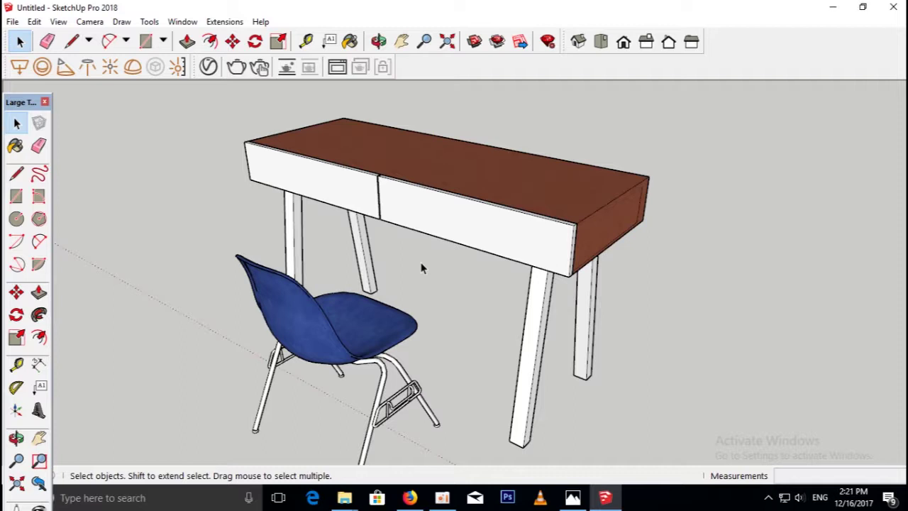
mouse_move(421, 268)
middle_mouse_down()
mouse_move(384, 321)
mouse_move(402, 325)
middle_mouse_up()
scroll(401, 327, "up", 1)
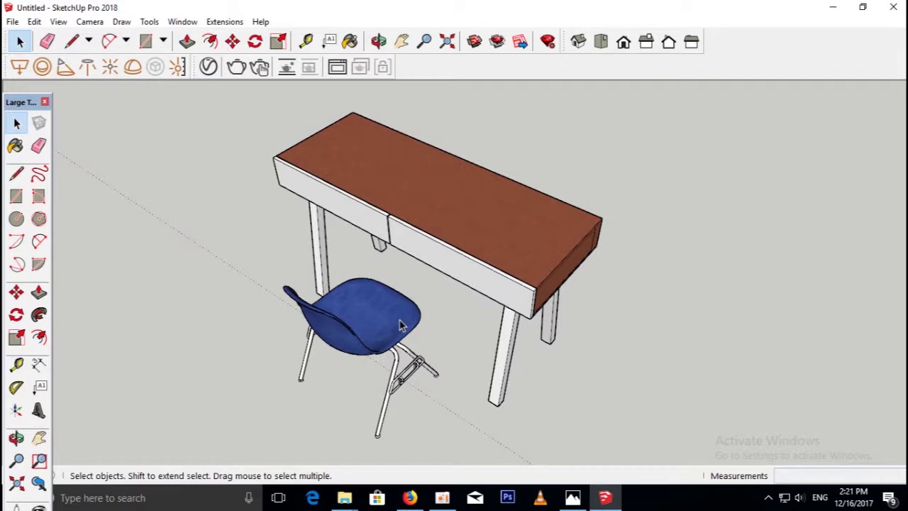
left_click(13, 22)
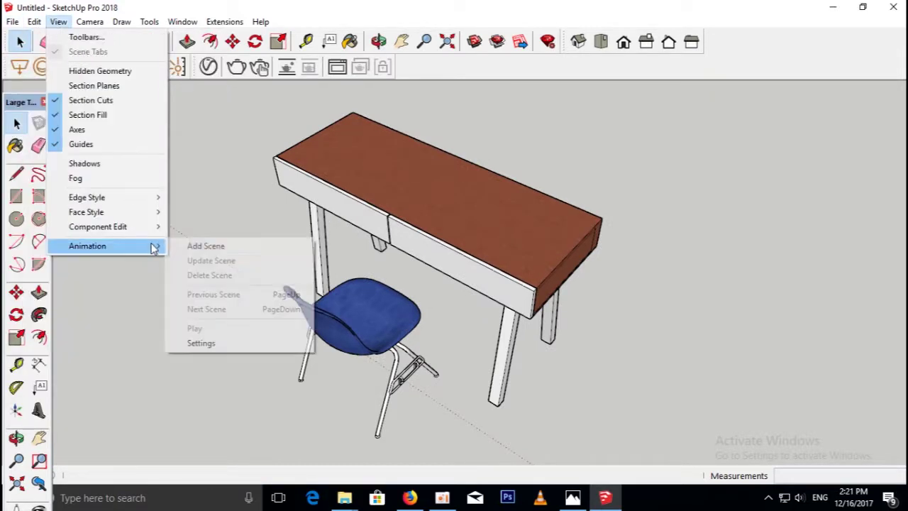
left_click(186, 246)
- Orbit to a new angle on the desk and add it as Scene 2
middle_click_drag(147, 261, 442, 229)
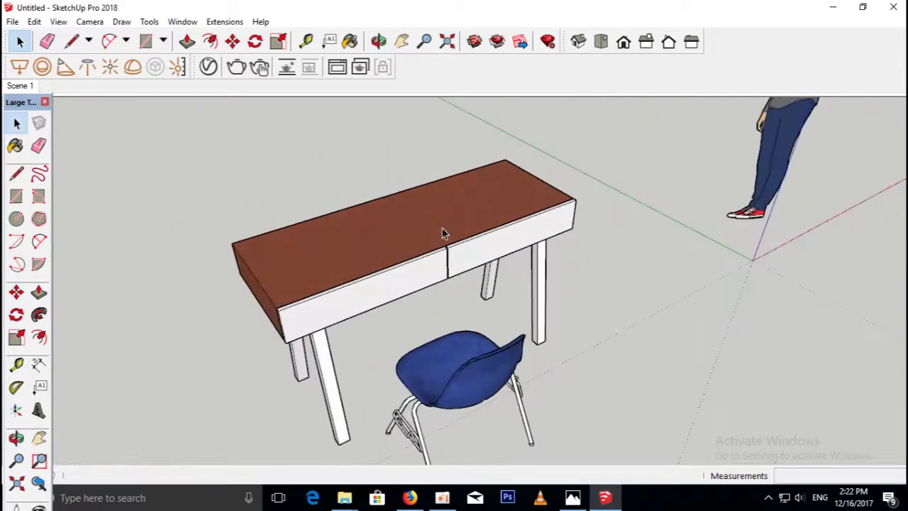
middle_click_drag(436, 262, 452, 311)
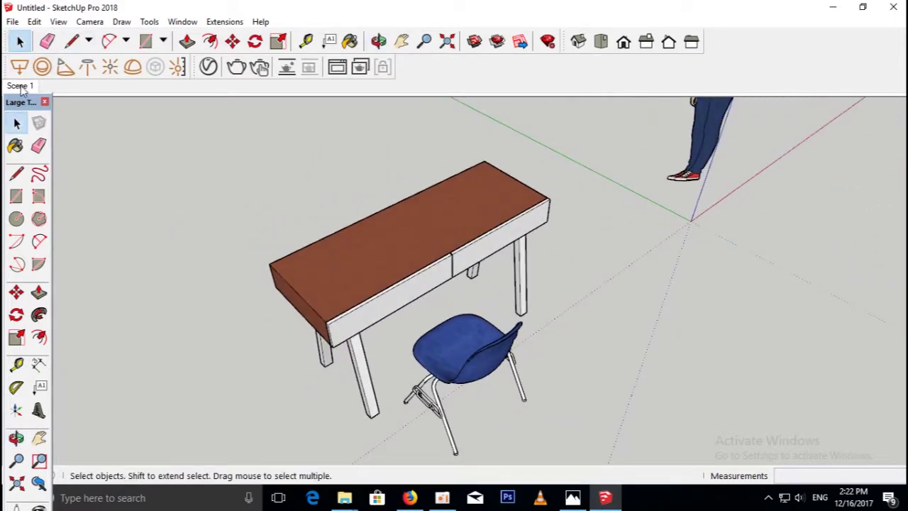
right_click(23, 86)
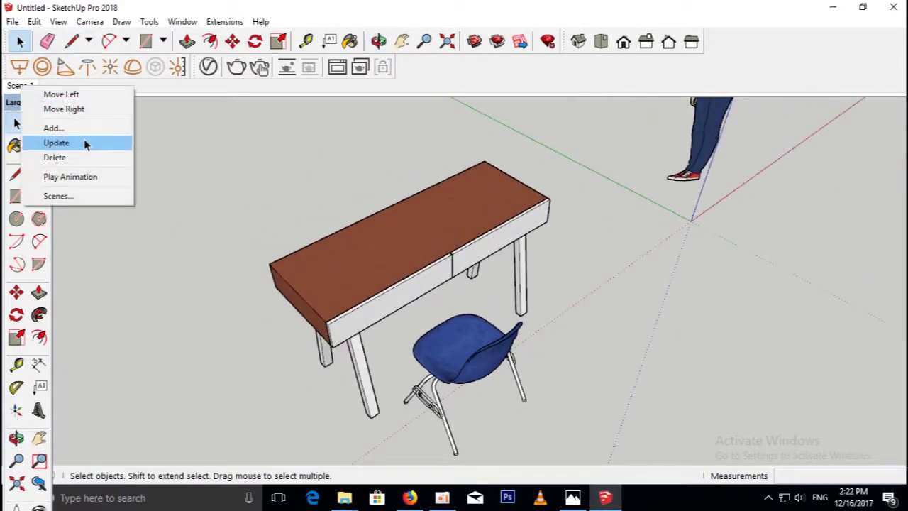
left_click(71, 129)
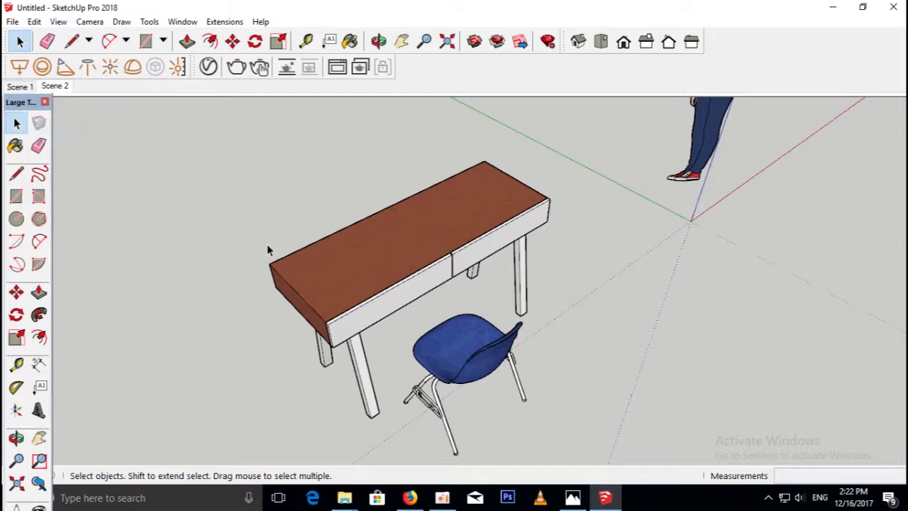
- Return to Scene 1 and compare it with the reference desk photo
left_click(17, 87)
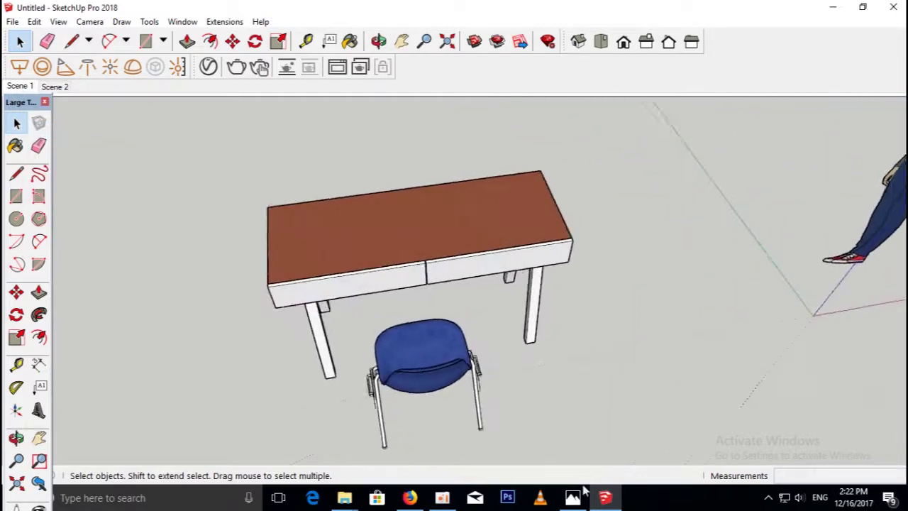
left_click(573, 499)
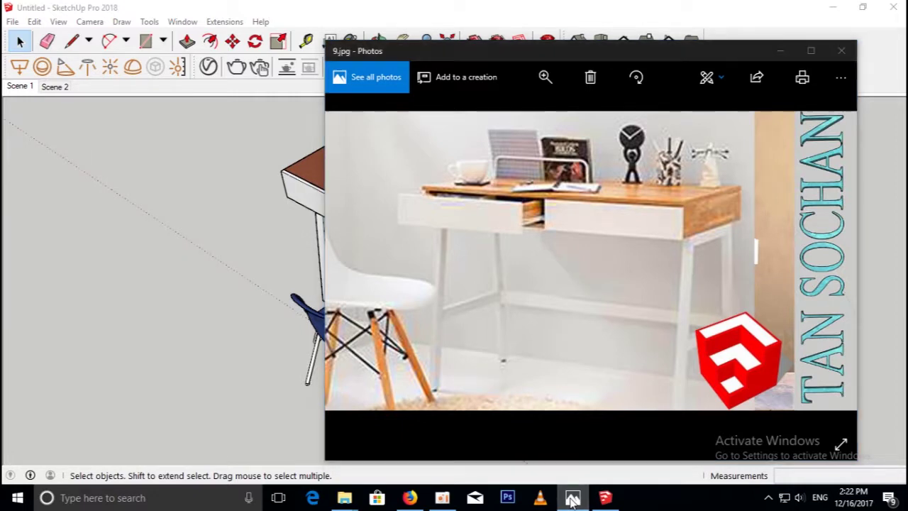
left_click(573, 499)
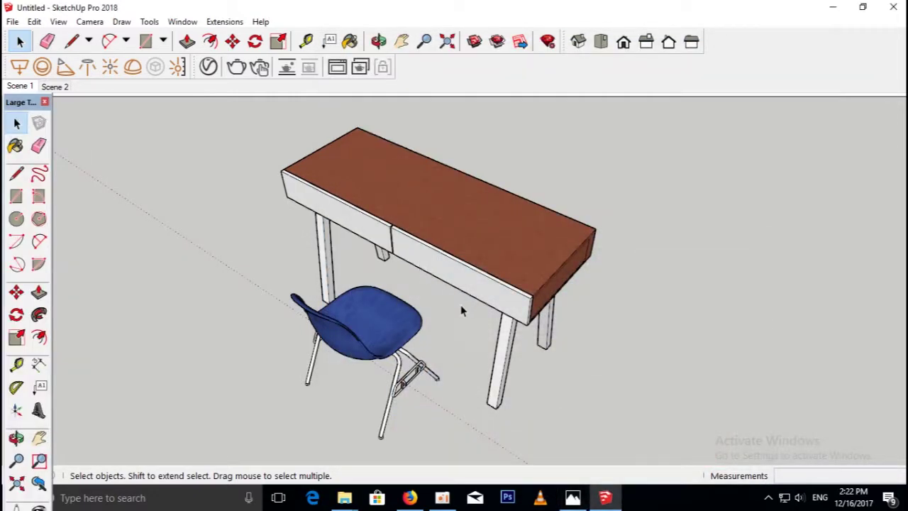
mouse_move(490, 322)
middle_mouse_down()
mouse_move(415, 225)
mouse_move(513, 254)
mouse_move(459, 292)
middle_mouse_up()
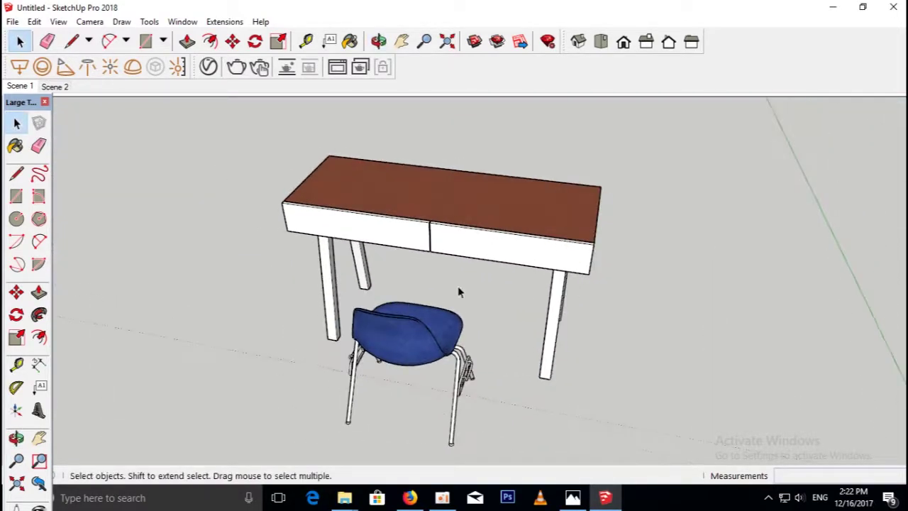
- Play the scene animation from the Scene 1 tab's right-click menu
right_click(20, 87)
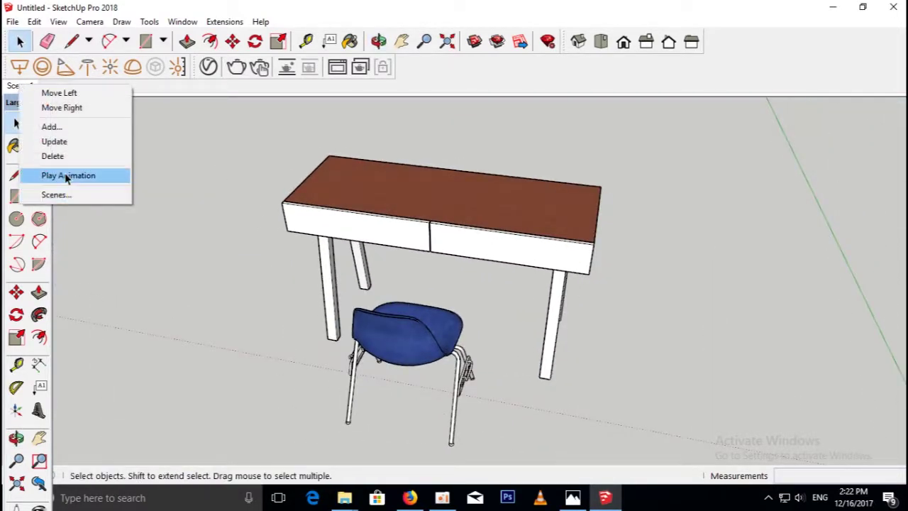
left_click(65, 176)
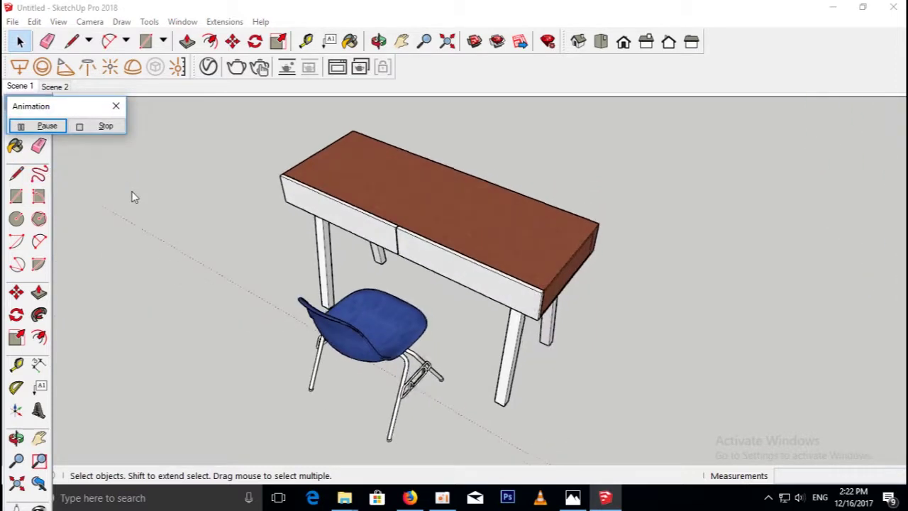